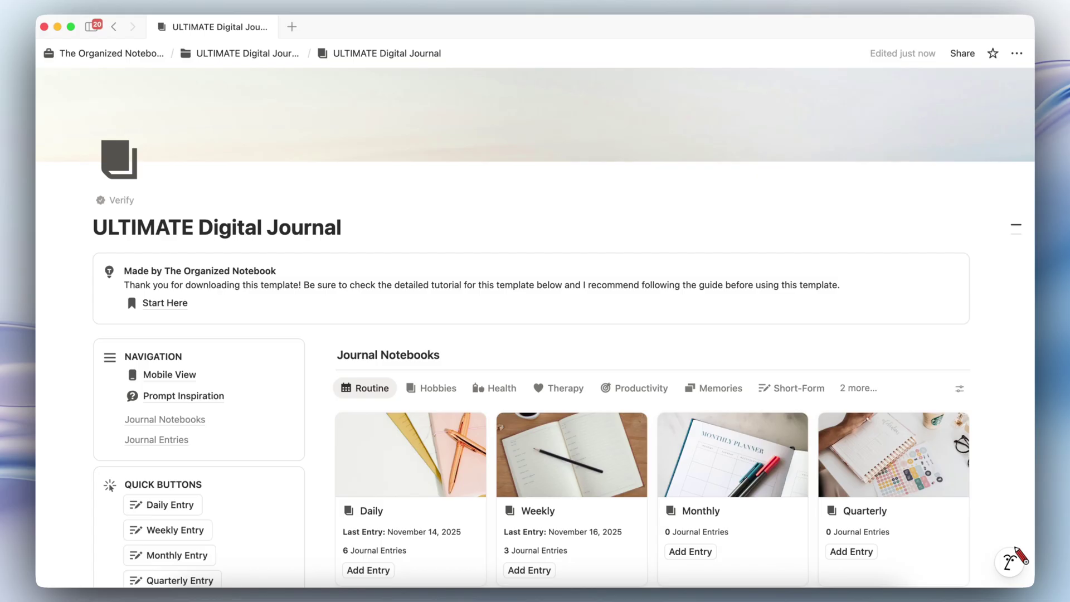
{"action": "scroll", "coordinate": [449, 237], "scroll_direction": "down", "scroll_amount": 5}
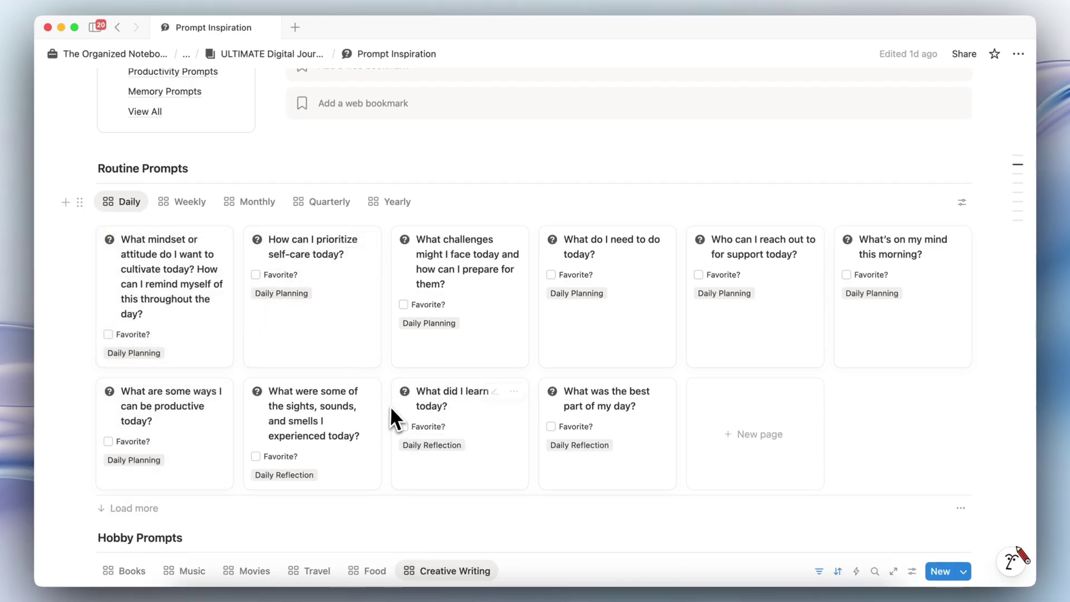
{"action": "scroll", "coordinate": [264, 360], "scroll_direction": "down", "scroll_amount": 6}
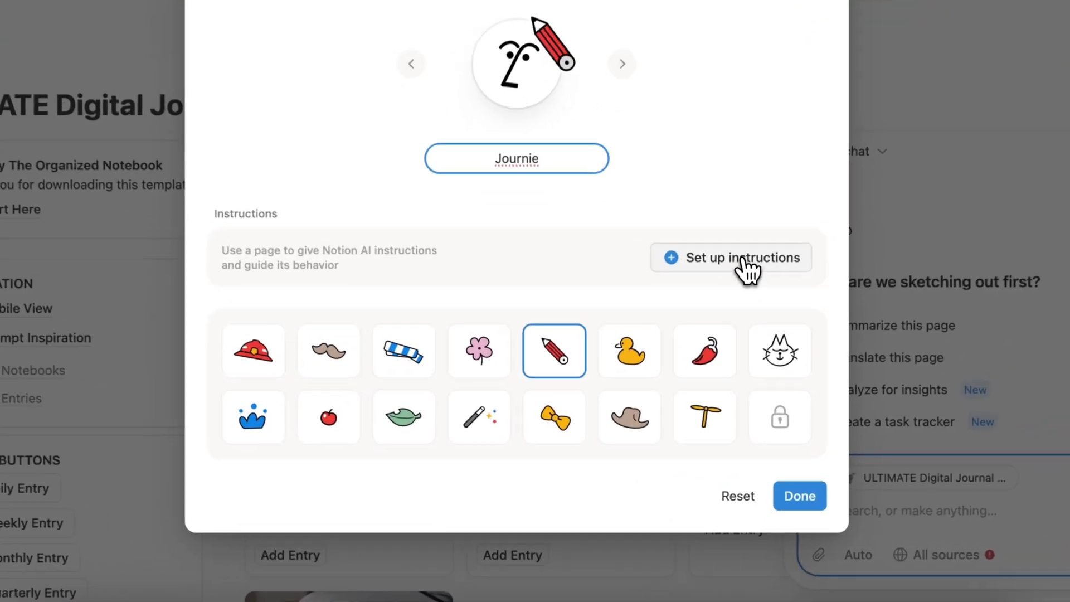
- Choose to use an existing page as the instructions for the Journie AI assistant
{"action": "left_click", "coordinate": [664, 338]}
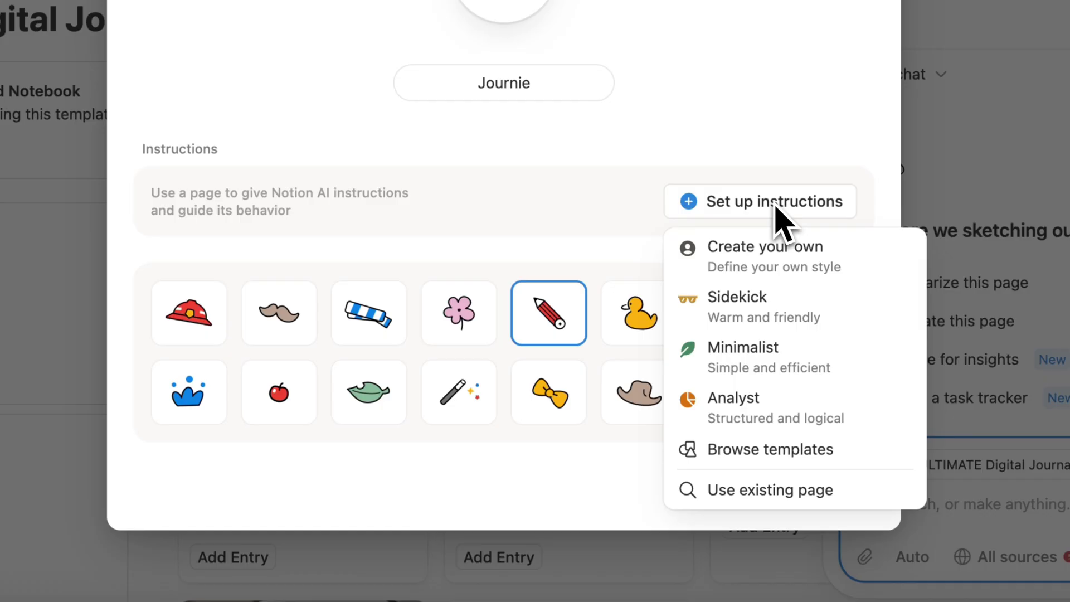
{"action": "left_click", "coordinate": [786, 480]}
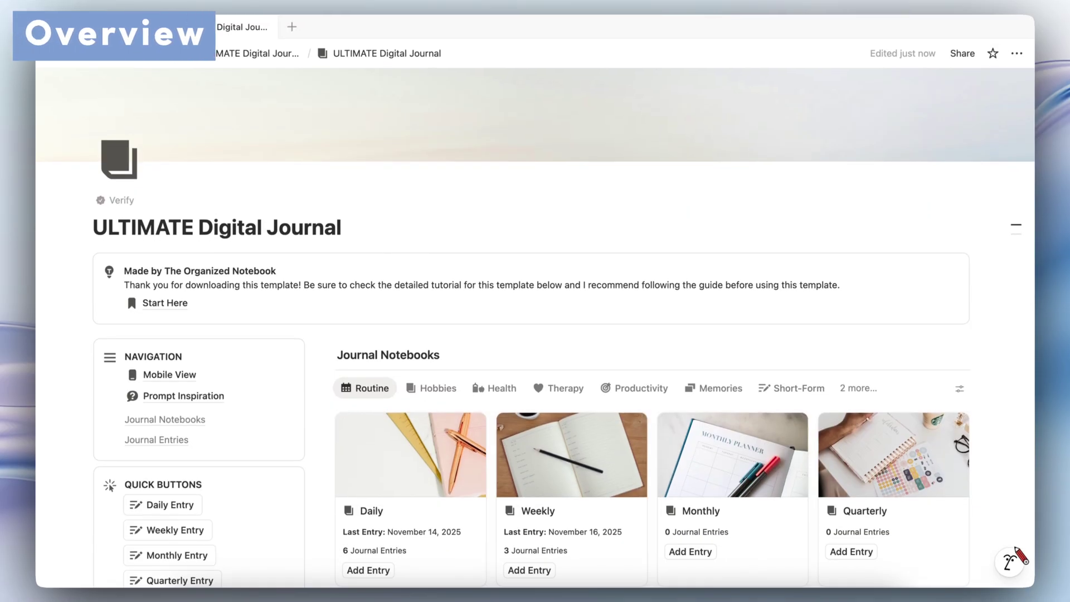
- Jump to the Journal Notebooks and Journal Entries sections of the dashboard, and return to the notebooks overview
{"action": "scroll", "coordinate": [449, 237], "scroll_direction": "down", "scroll_amount": 3}
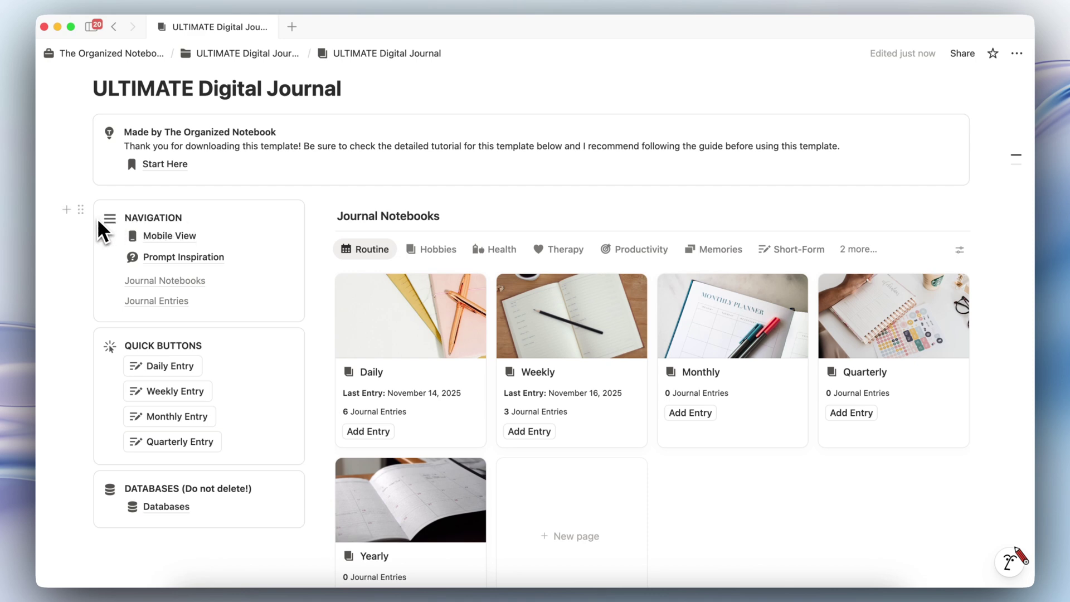
{"action": "mouse_move", "coordinate": [155, 238]}
{"action": "mouse_move", "coordinate": [166, 259]}
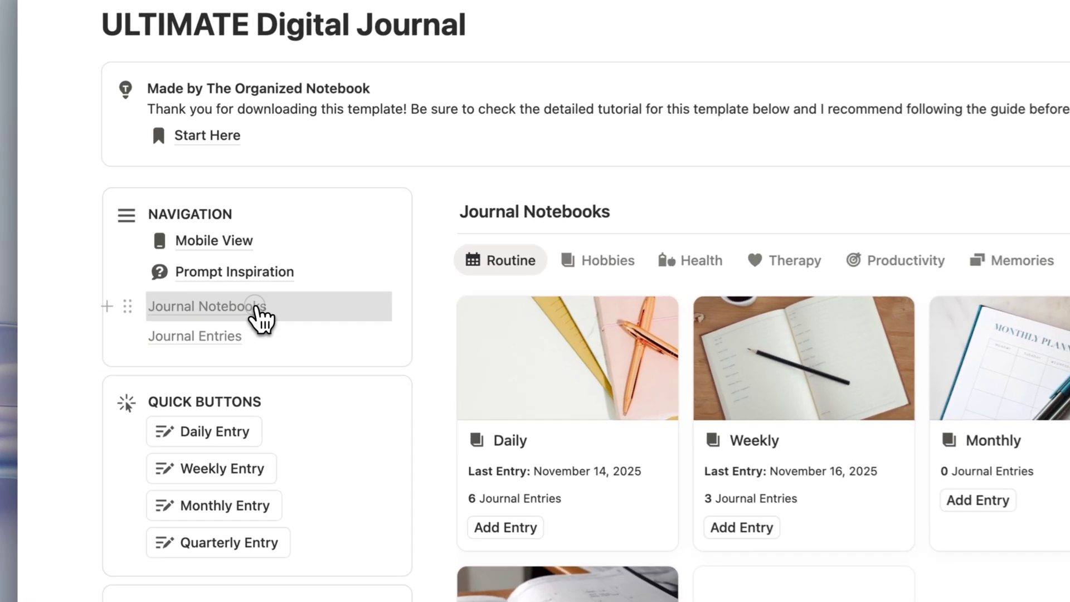
{"action": "left_click", "coordinate": [179, 280]}
{"action": "left_click", "coordinate": [215, 351]}
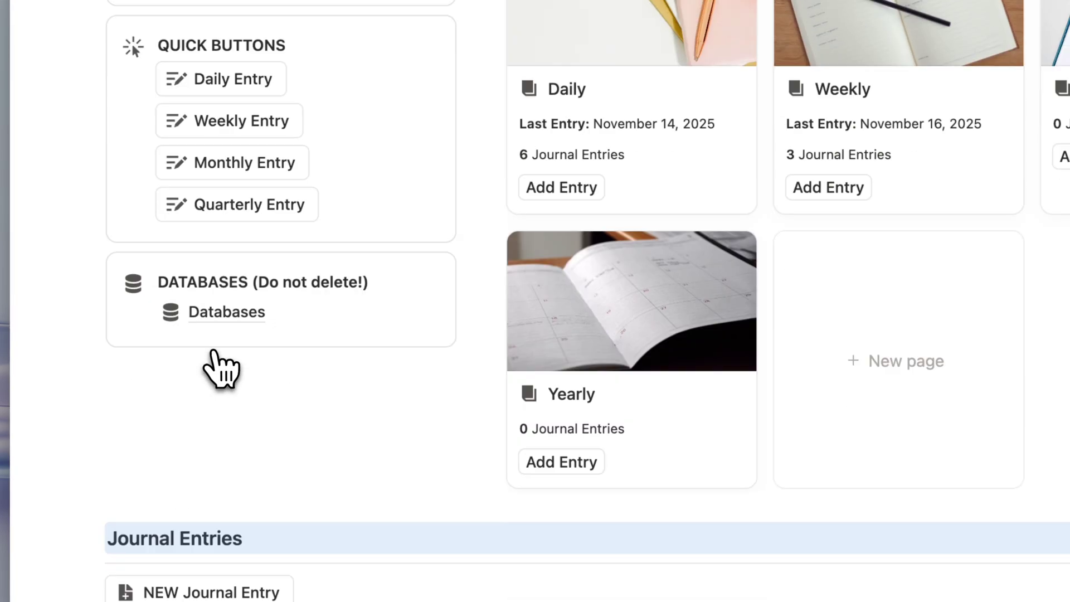
{"action": "scroll", "coordinate": [246, 292], "scroll_direction": "up", "scroll_amount": 10}
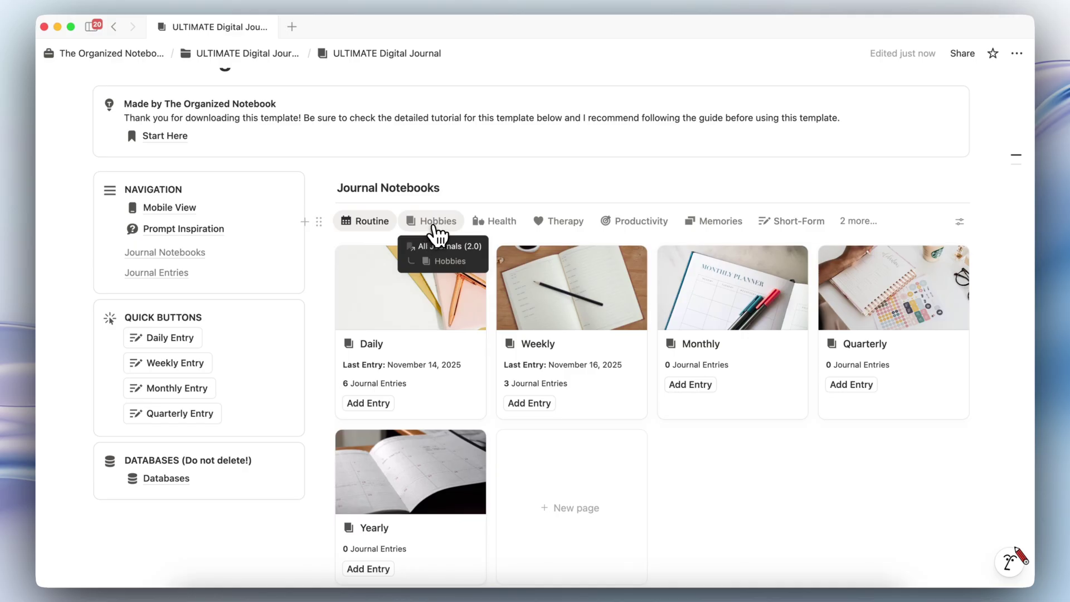
- View the Hobbies and Health categories of Journal Notebooks, and return to the Routine category
{"action": "left_click", "coordinate": [439, 221]}
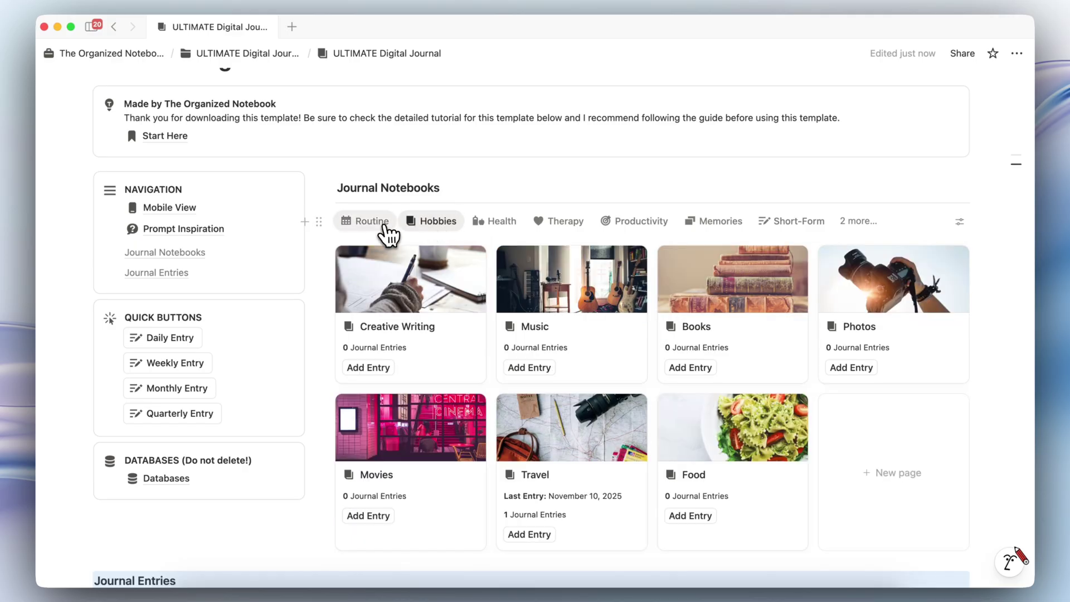
{"action": "left_click", "coordinate": [379, 223]}
{"action": "left_click", "coordinate": [424, 228]}
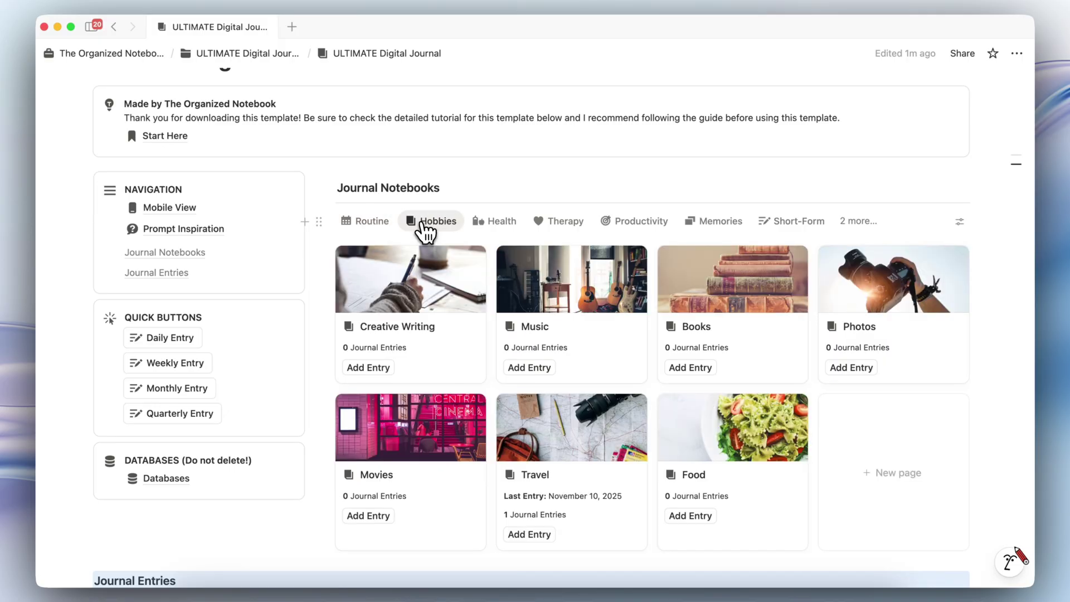
{"action": "left_click", "coordinate": [494, 224]}
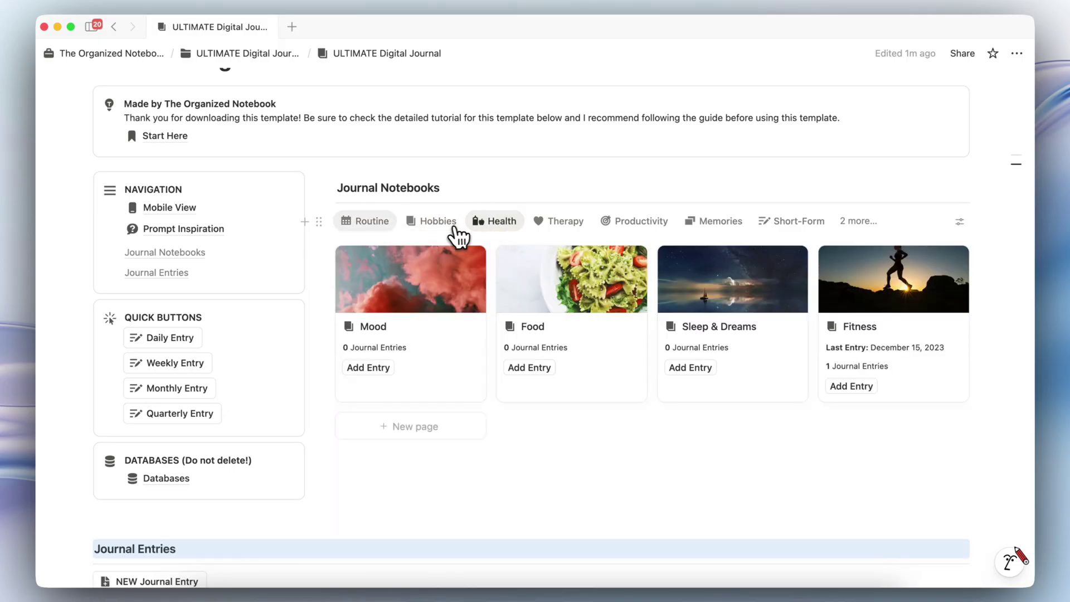
{"action": "left_click", "coordinate": [377, 229]}
- Open the Daily notebook, review its properties and display its entries as a table
{"action": "left_click", "coordinate": [390, 283]}
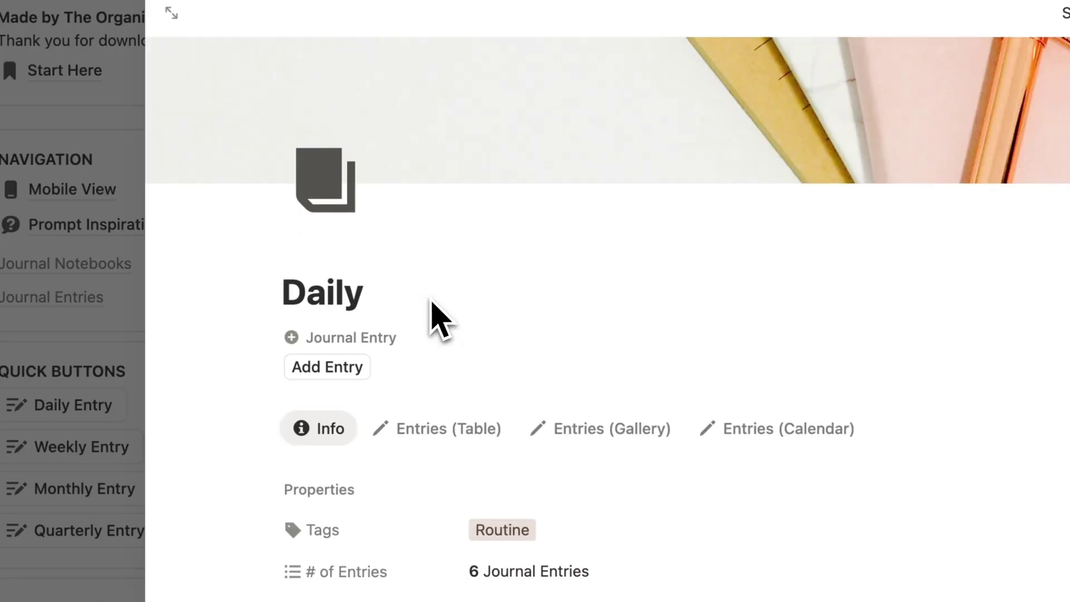
{"action": "scroll", "coordinate": [431, 300], "scroll_direction": "down", "scroll_amount": 5}
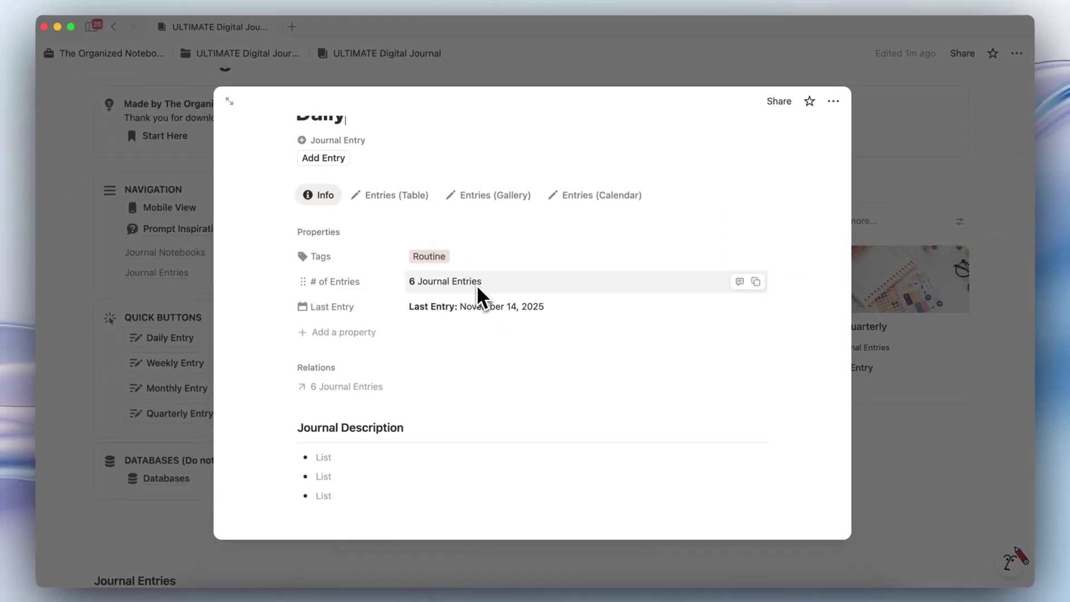
{"action": "left_click", "coordinate": [404, 197]}
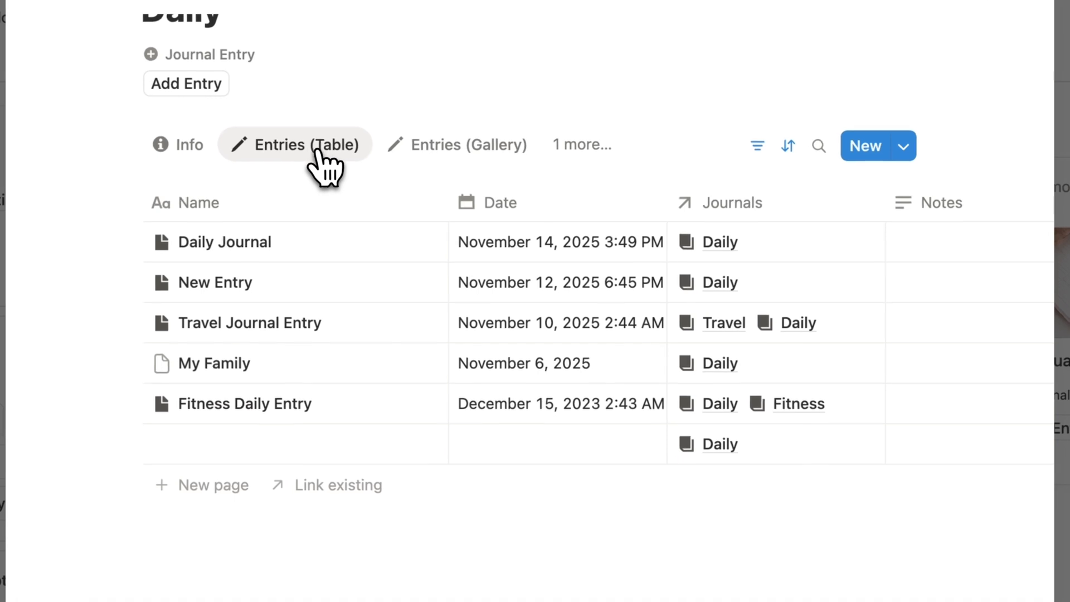
{"action": "scroll", "coordinate": [323, 179], "scroll_direction": "up", "scroll_amount": 3}
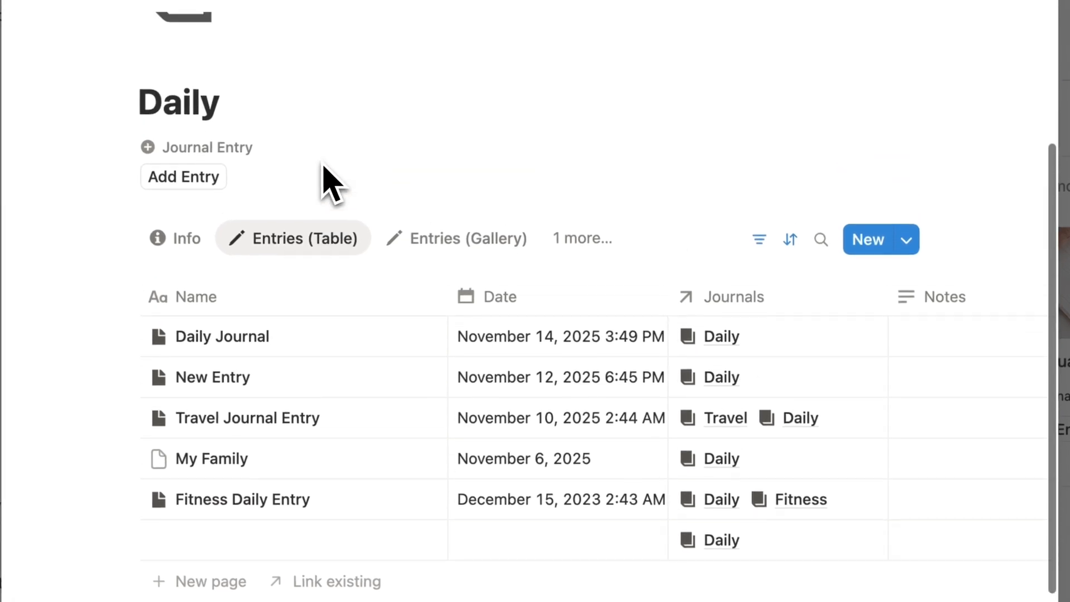
- View the Daily notebook's entries as a gallery and as a calendar, and close the notebook
{"action": "left_click", "coordinate": [455, 242]}
{"action": "left_click", "coordinate": [577, 241]}
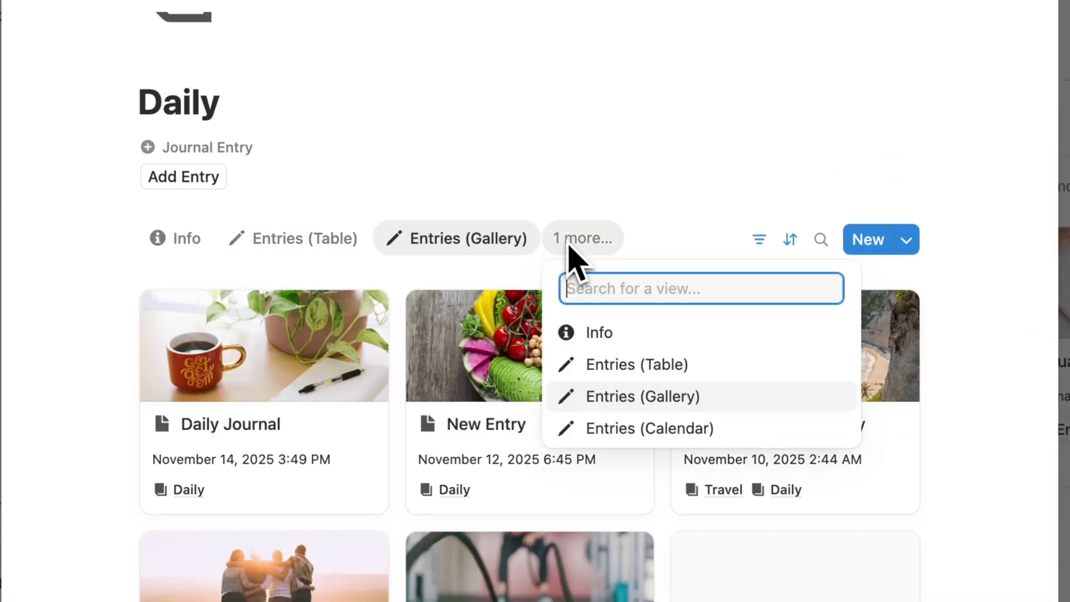
{"action": "left_click", "coordinate": [616, 430]}
{"action": "scroll", "coordinate": [557, 352], "scroll_direction": "down", "scroll_amount": 3}
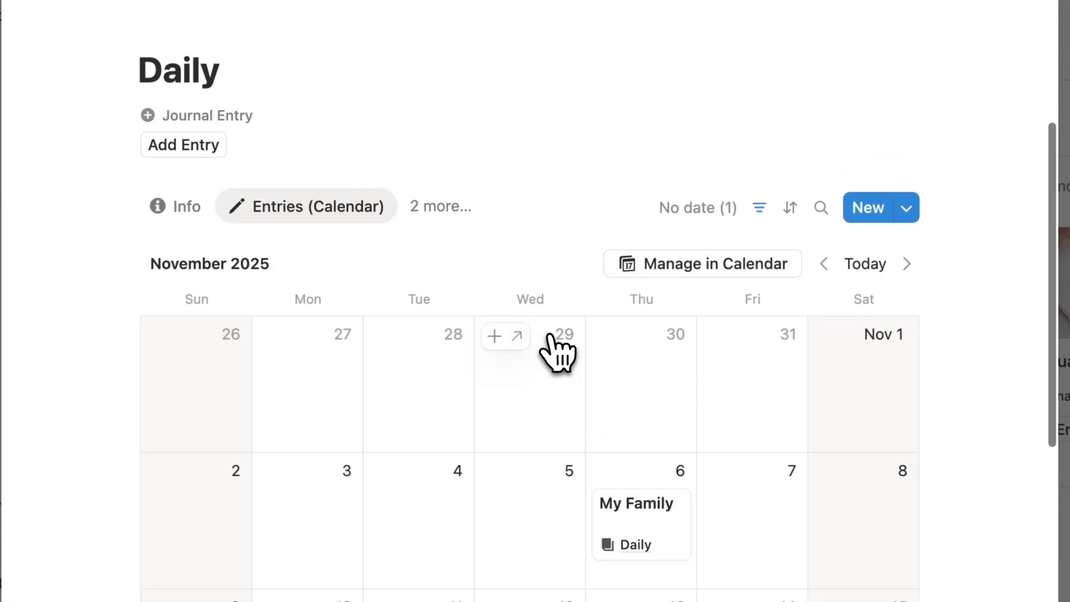
{"action": "scroll", "coordinate": [554, 348], "scroll_direction": "up", "scroll_amount": 3}
{"action": "scroll", "coordinate": [547, 351], "scroll_direction": "up", "scroll_amount": 3}
{"action": "key", "text": "Escape"}
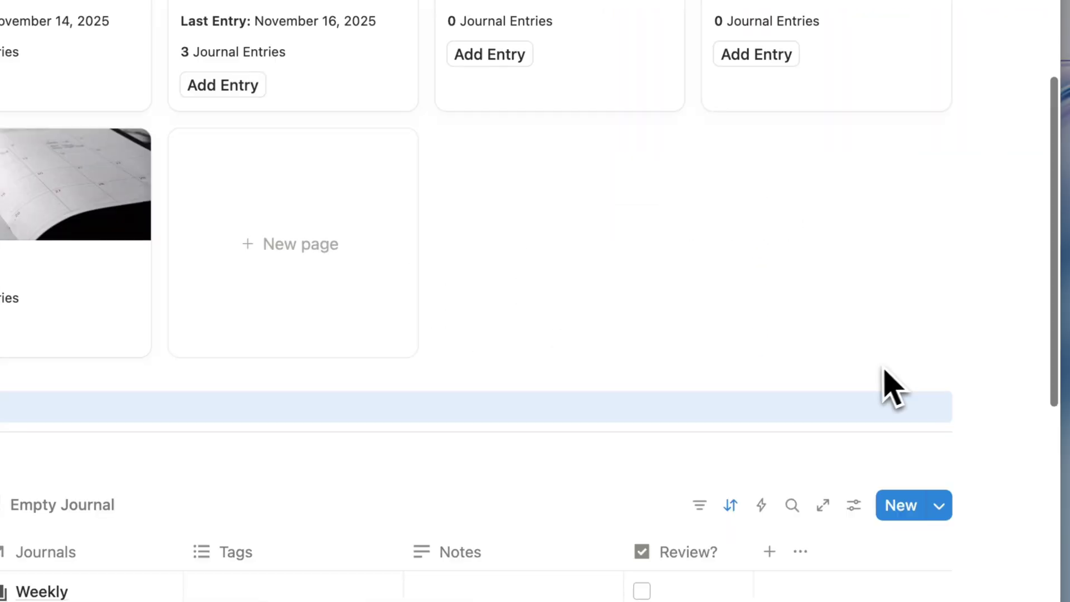
- Open My Weekly Entry from the Journal Entries table and expand its Prompt Ideas
{"action": "scroll", "coordinate": [651, 406], "scroll_direction": "down", "scroll_amount": 7}
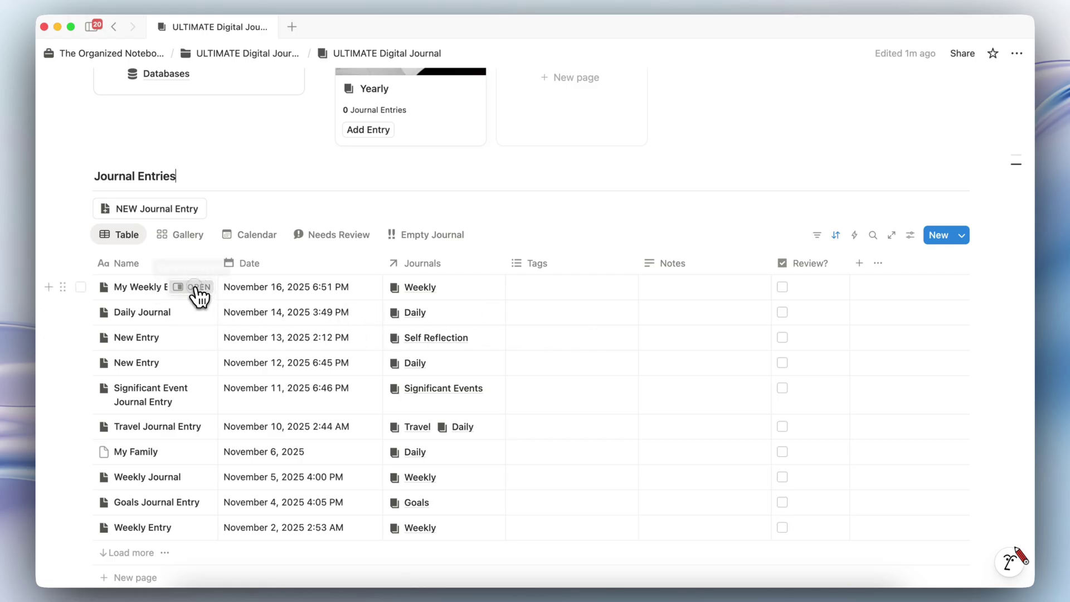
{"action": "left_click", "coordinate": [196, 288]}
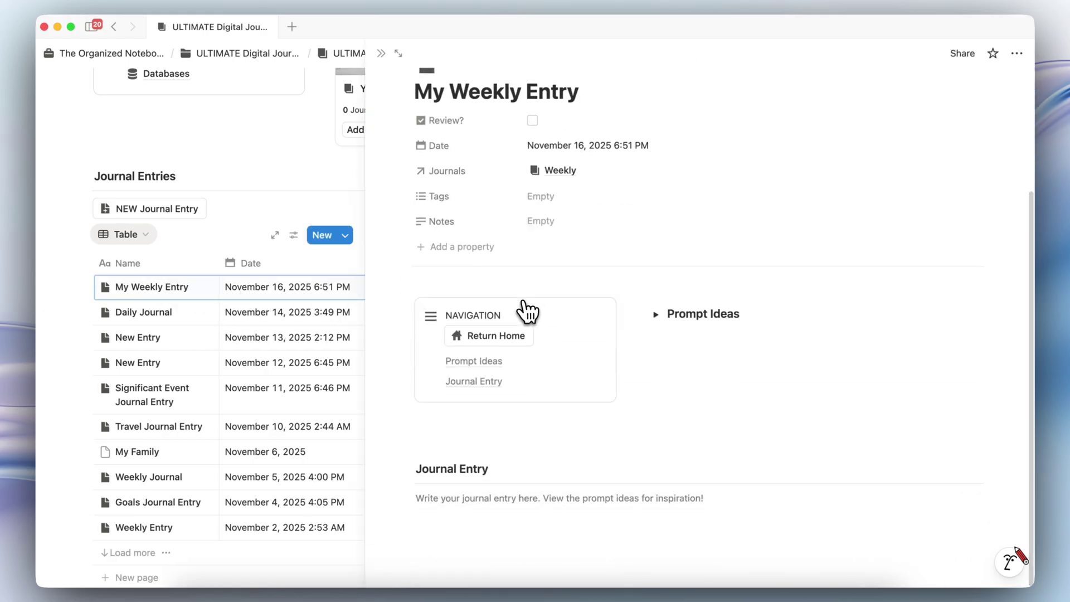
{"action": "left_click", "coordinate": [656, 314]}
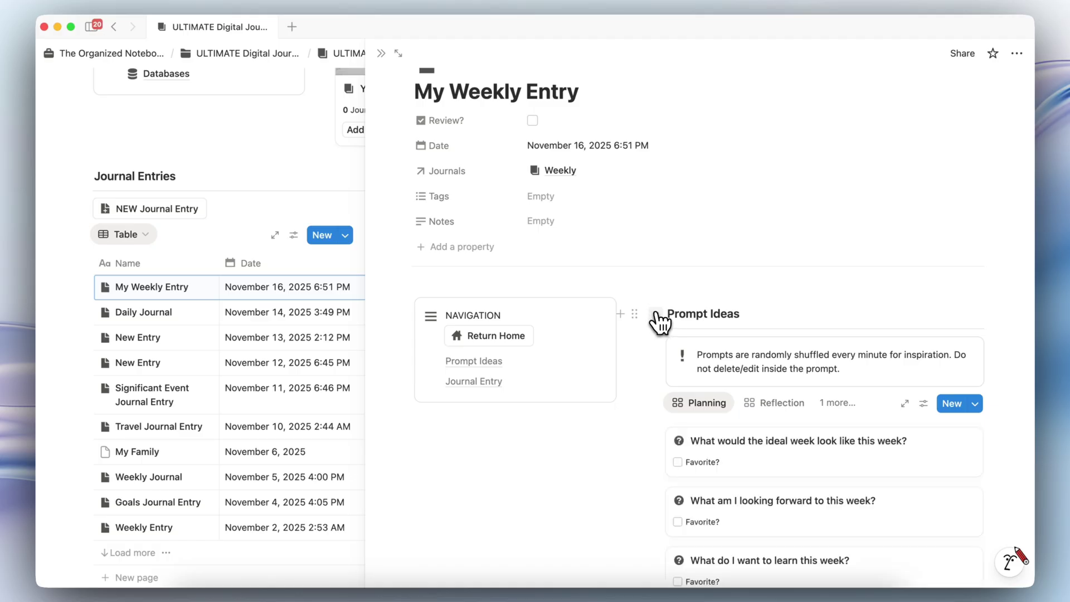
- Read through the weekly planning prompts, collapse Prompt Ideas and close My Weekly Entry
{"action": "scroll", "coordinate": [658, 313], "scroll_direction": "down", "scroll_amount": 5}
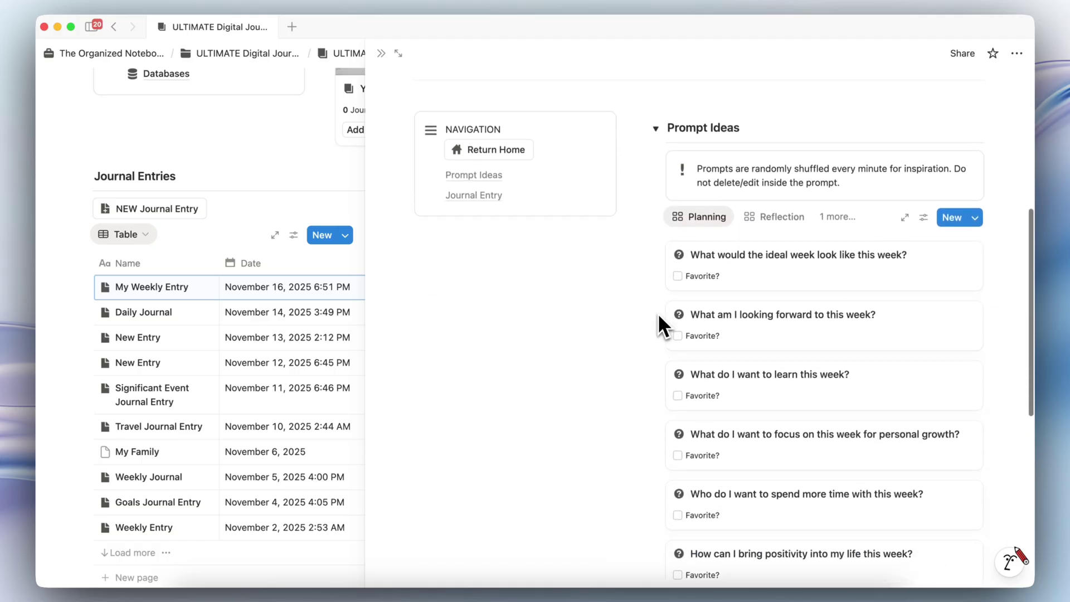
{"action": "scroll", "coordinate": [700, 340], "scroll_direction": "down", "scroll_amount": 6}
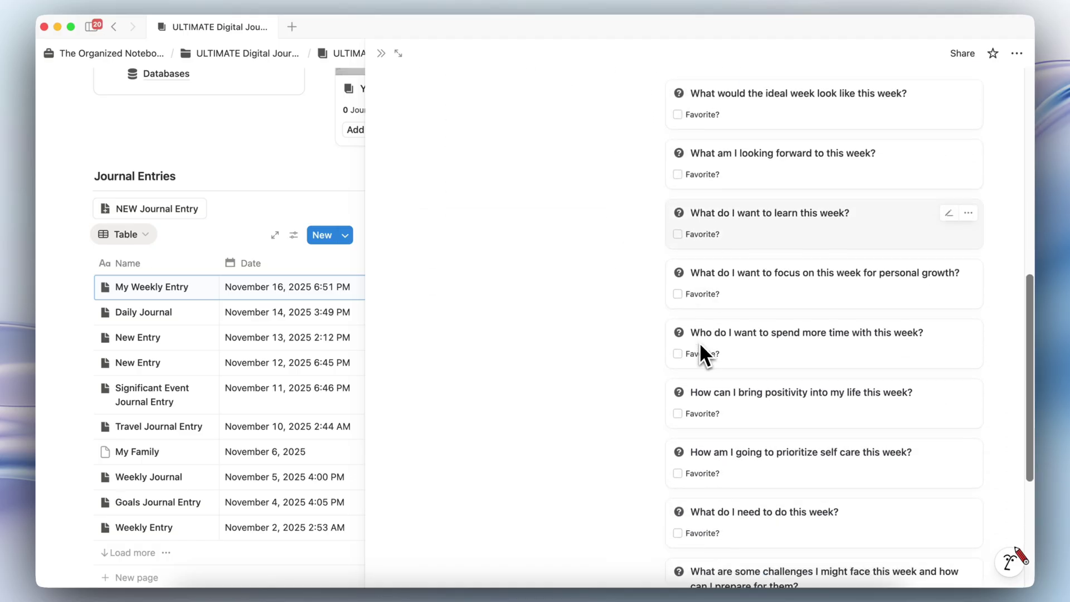
{"action": "scroll", "coordinate": [700, 318], "scroll_direction": "down", "scroll_amount": 3}
{"action": "scroll", "coordinate": [699, 317], "scroll_direction": "up", "scroll_amount": 7}
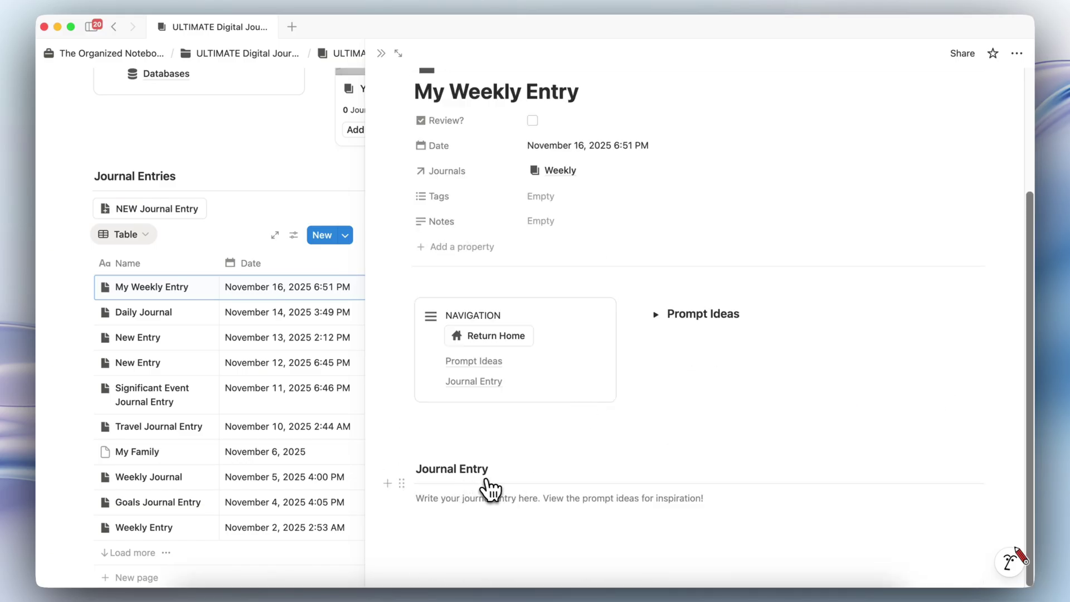
{"action": "left_click", "coordinate": [382, 58]}
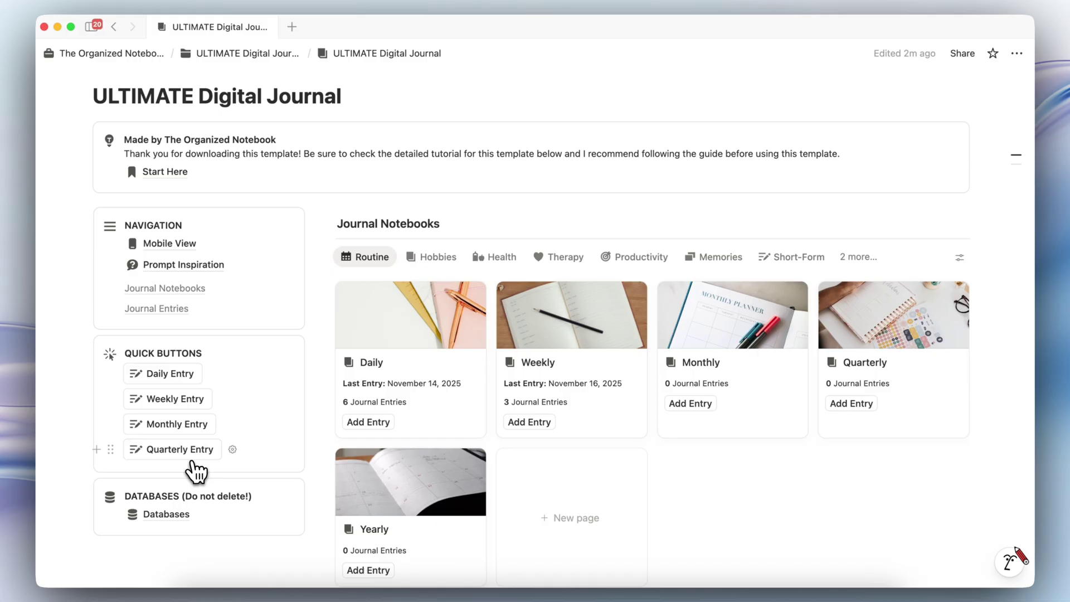
- Create a new daily journal entry using the dashboard's quick entry option
{"action": "scroll", "coordinate": [184, 384], "scroll_direction": "down", "scroll_amount": 5}
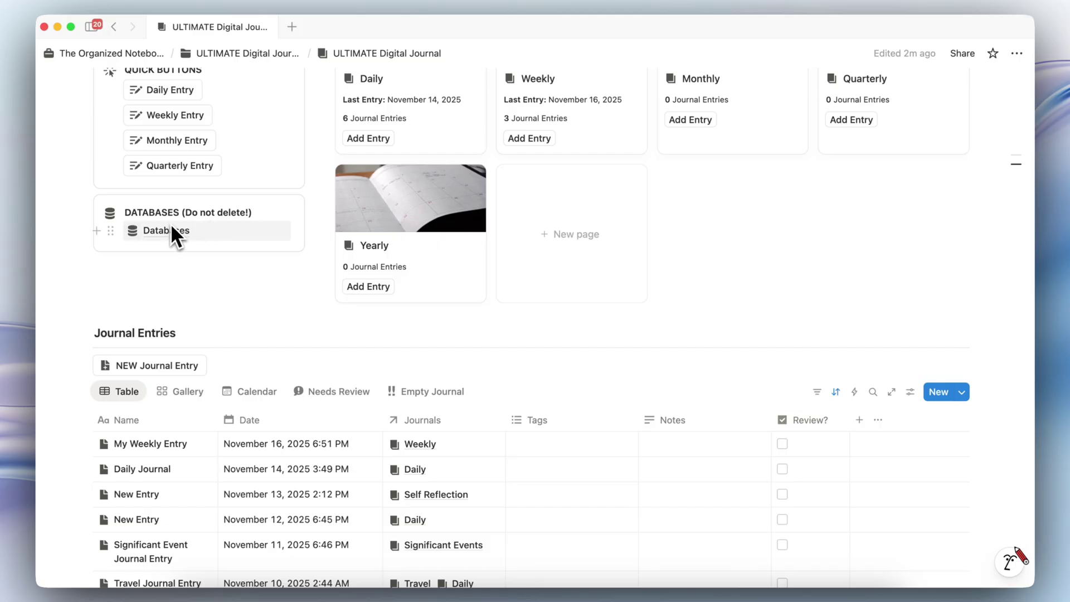
{"action": "mouse_move", "coordinate": [175, 229]}
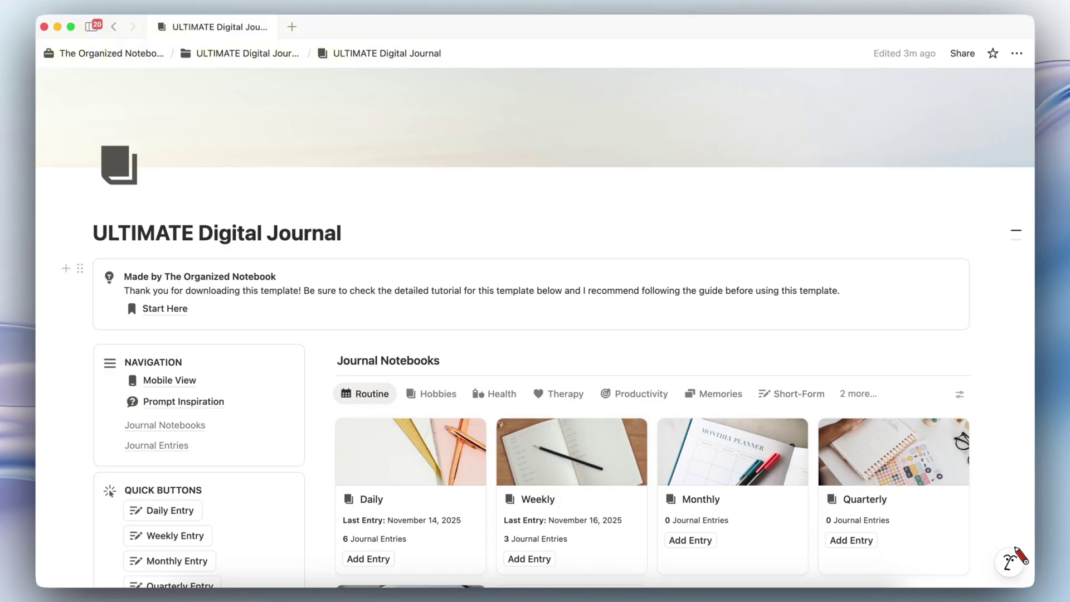
{"action": "scroll", "coordinate": [588, 271], "scroll_direction": "down", "scroll_amount": 2}
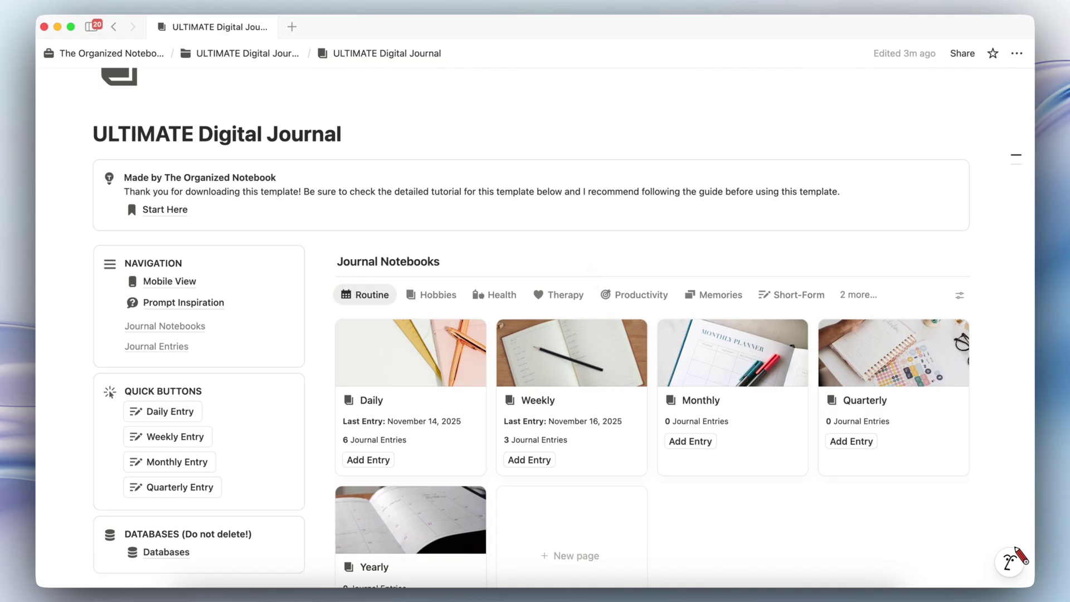
{"action": "scroll", "coordinate": [587, 261], "scroll_direction": "down", "scroll_amount": 3}
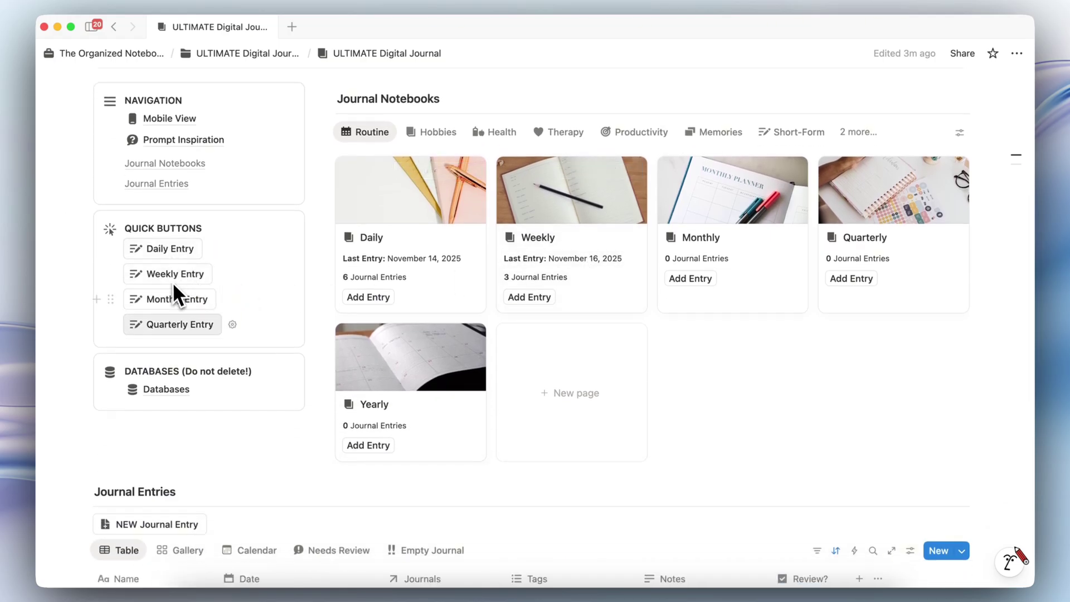
{"action": "left_click", "coordinate": [177, 255]}
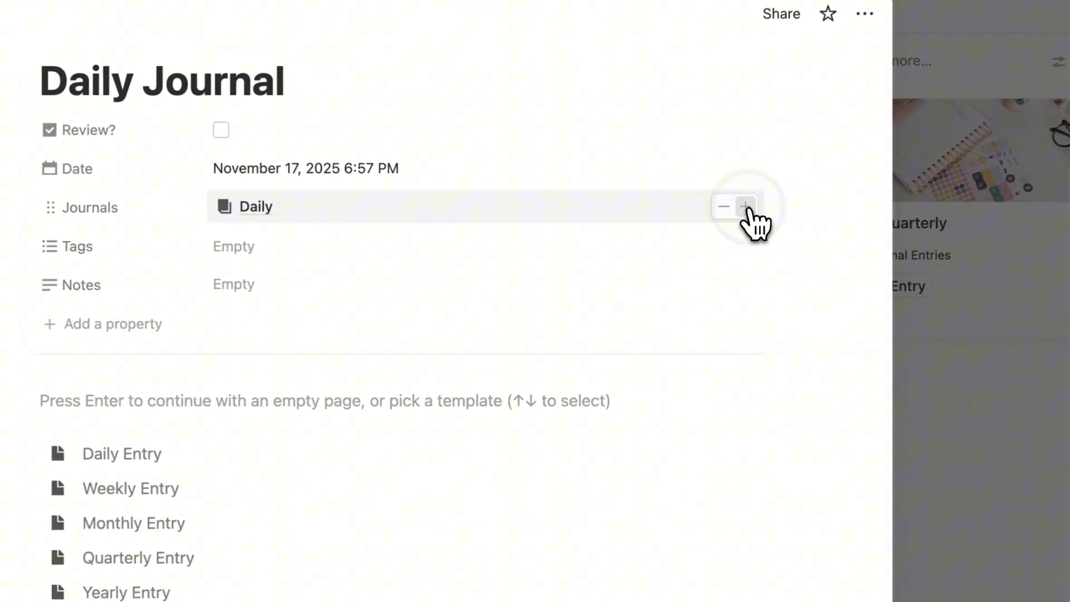
- Look through the journals that can be linked to the new Daily Journal entry and check its tag options, selecting none
{"action": "left_click", "coordinate": [755, 227]}
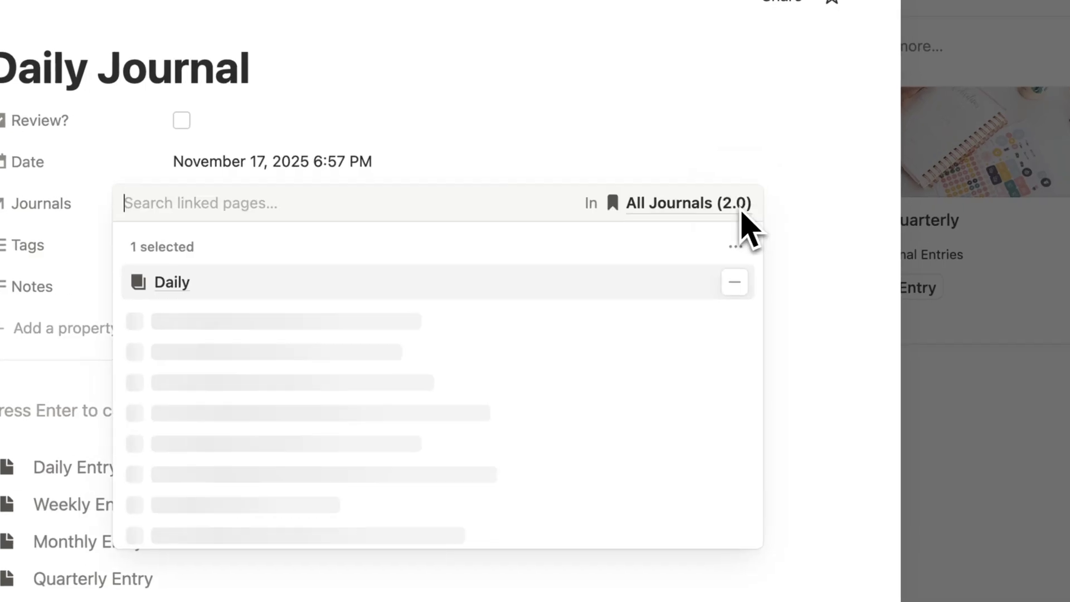
{"action": "scroll", "coordinate": [365, 479], "scroll_direction": "down", "scroll_amount": 5}
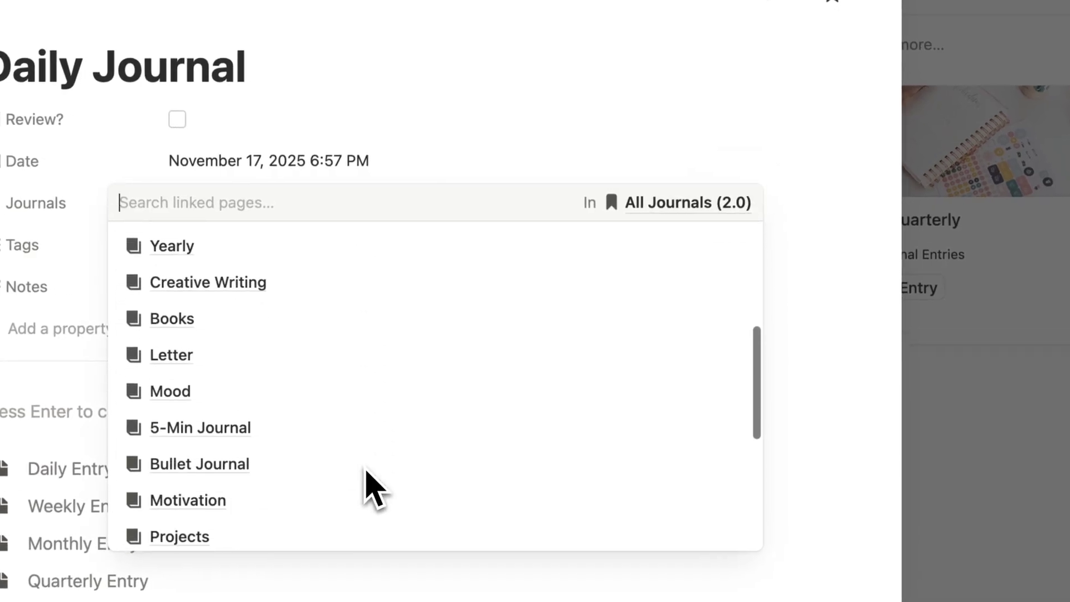
{"action": "scroll", "coordinate": [365, 480], "scroll_direction": "up", "scroll_amount": 5}
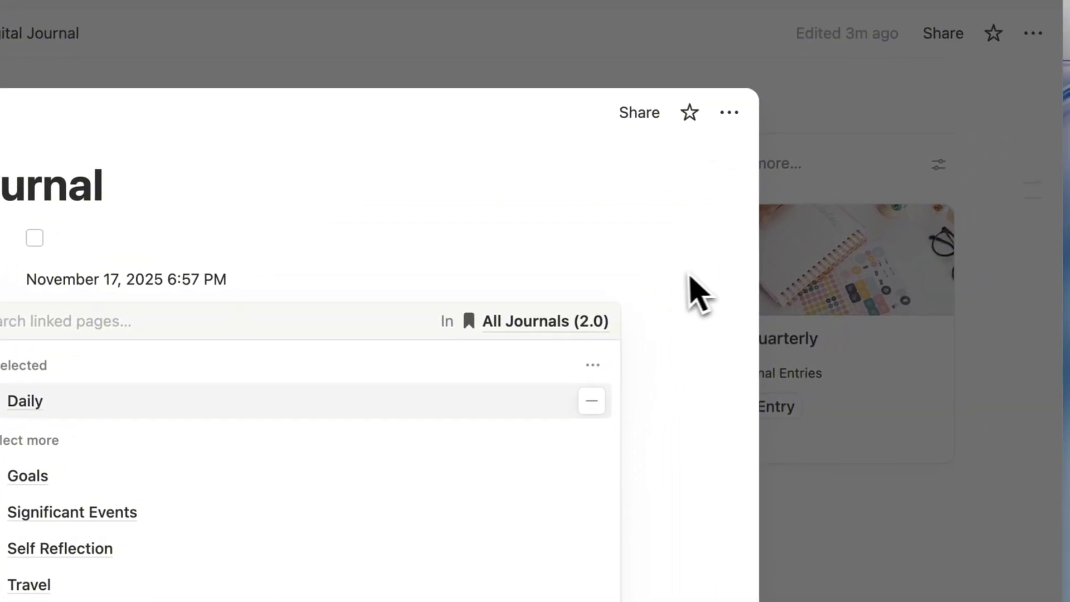
{"action": "left_click", "coordinate": [676, 162]}
{"action": "left_click", "coordinate": [263, 369]}
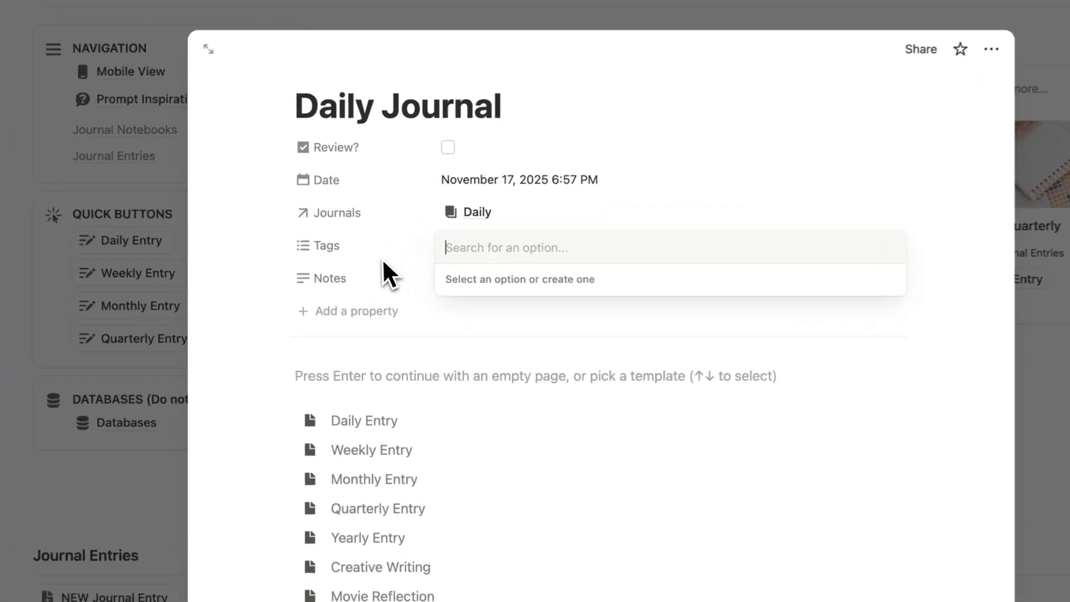
{"action": "key", "text": "Escape"}
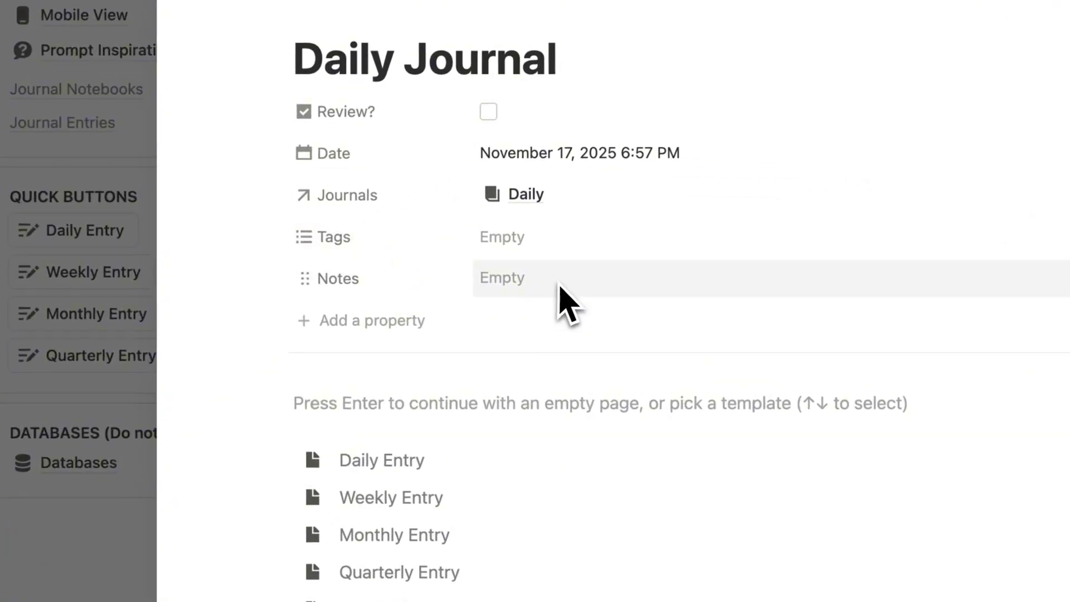
- Look through the available entry templates and apply the Daily Entry template to the new Daily Journal page
{"action": "scroll", "coordinate": [559, 285], "scroll_direction": "down", "scroll_amount": 5}
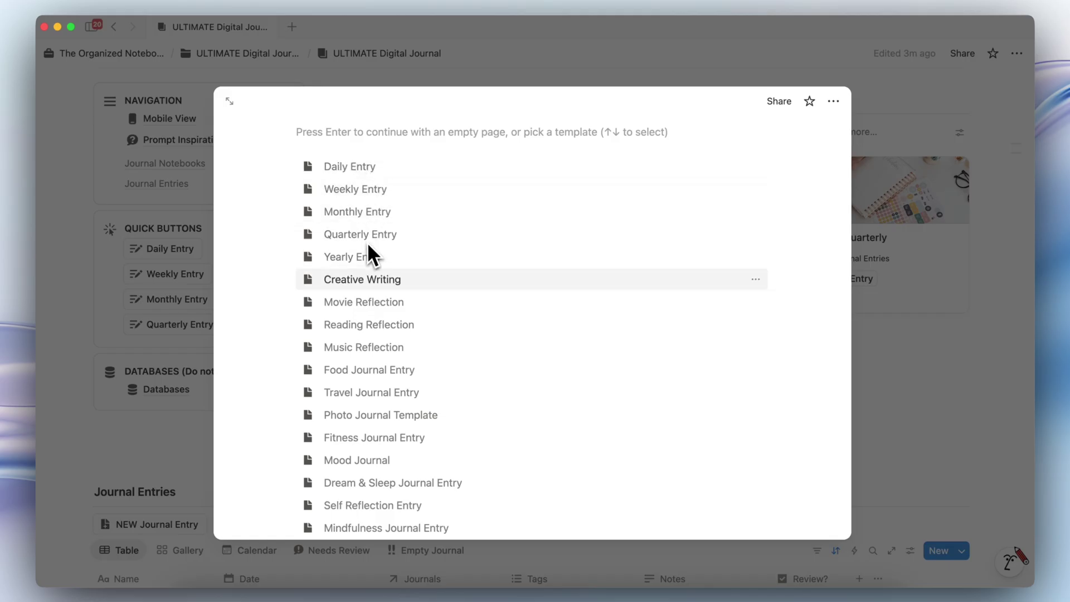
{"action": "scroll", "coordinate": [362, 308], "scroll_direction": "down", "scroll_amount": 8}
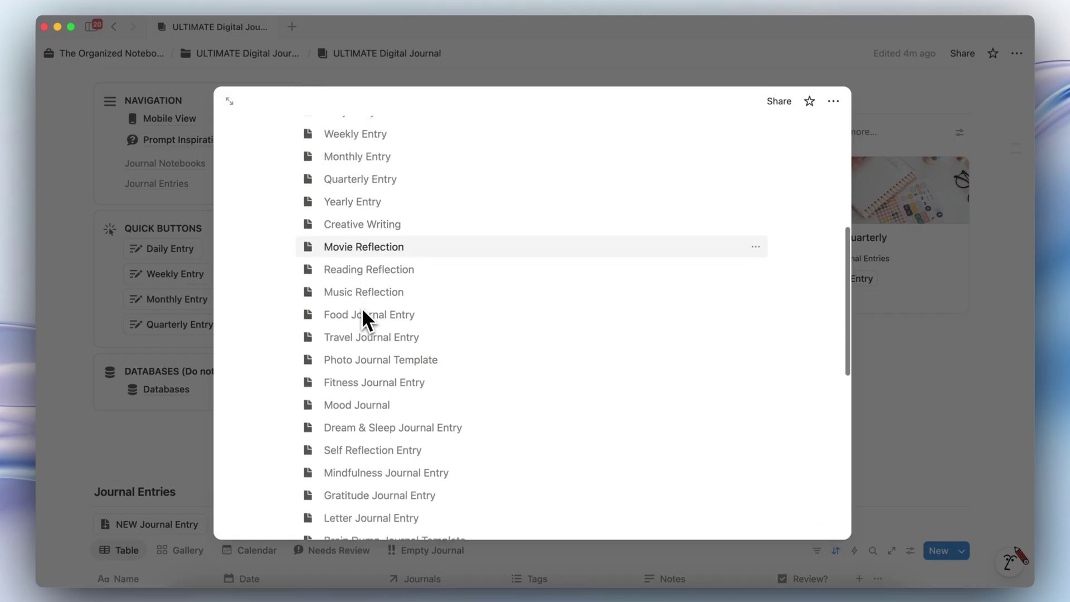
{"action": "scroll", "coordinate": [356, 218], "scroll_direction": "up", "scroll_amount": 5}
{"action": "scroll", "coordinate": [356, 223], "scroll_direction": "up", "scroll_amount": 10}
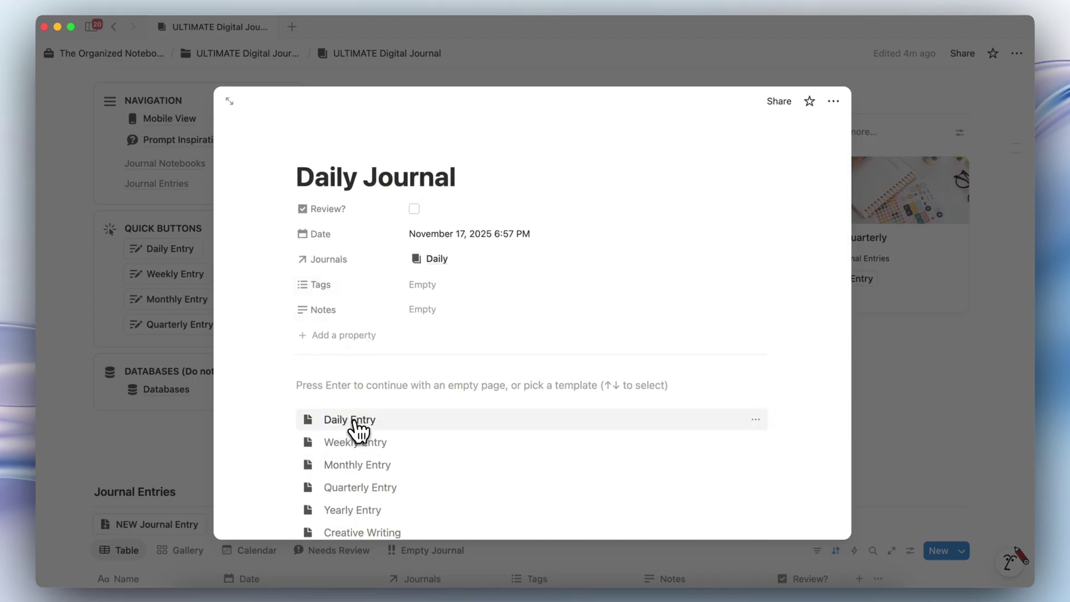
{"action": "left_click", "coordinate": [363, 432]}
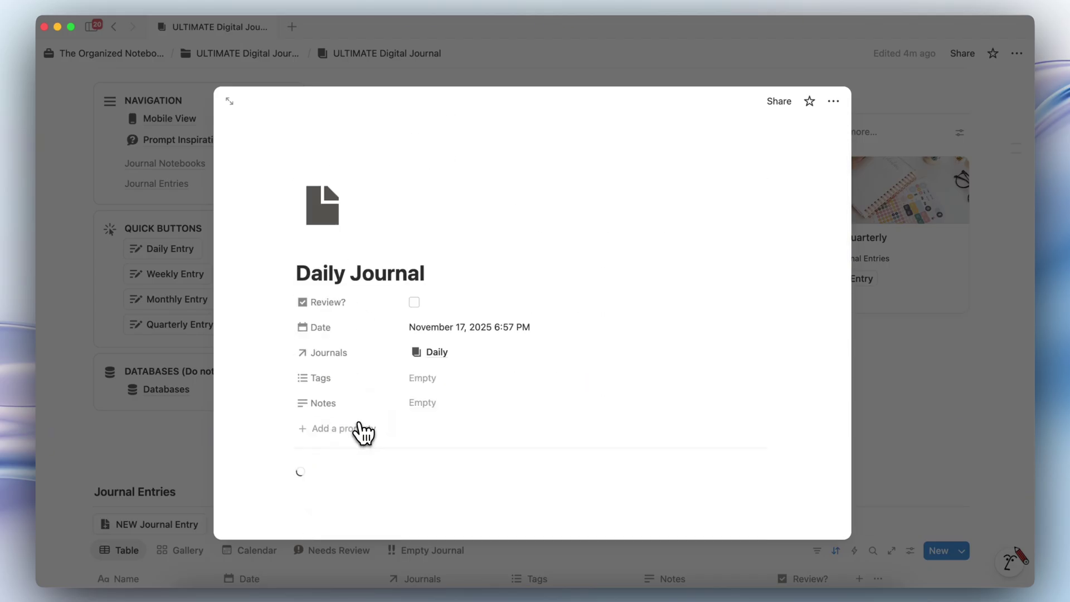
- Expand Prompt Ideas in the Daily Journal entry and view its Planning prompts
{"action": "scroll", "coordinate": [386, 310], "scroll_direction": "down", "scroll_amount": 5}
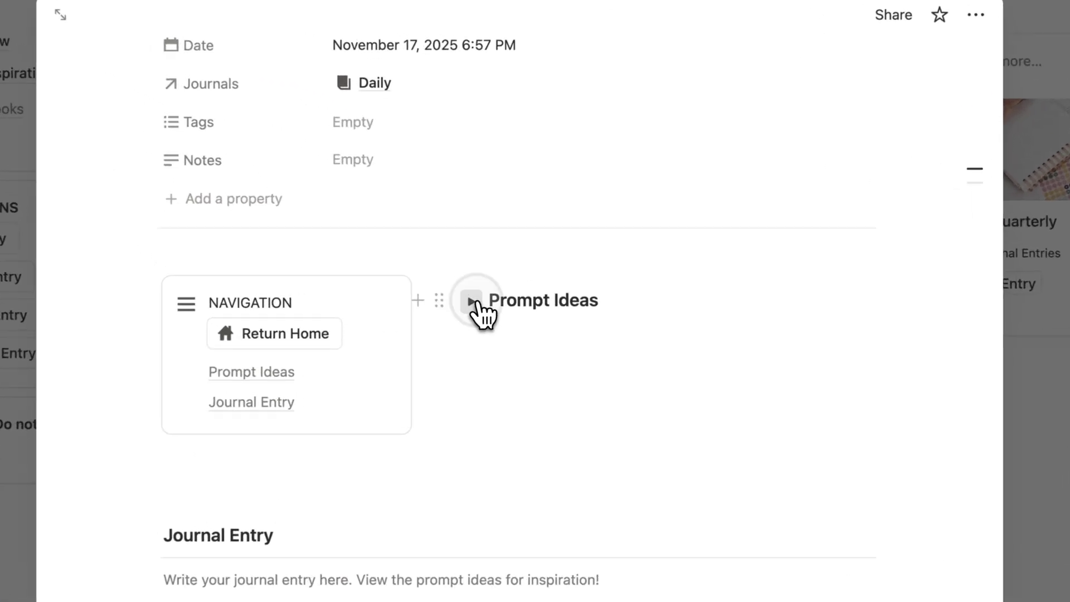
{"action": "left_click", "coordinate": [501, 290]}
{"action": "scroll", "coordinate": [505, 304], "scroll_direction": "down", "scroll_amount": 5}
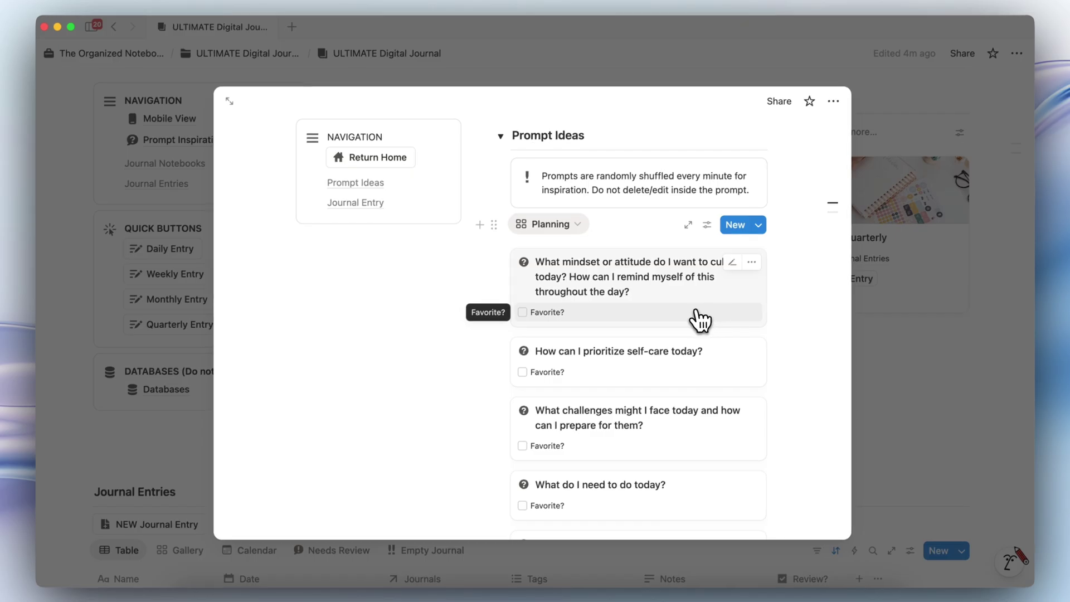
- Mark the mindset or attitude prompt as a favorite, check it in the Favorites! view and unmark it
{"action": "left_click", "coordinate": [522, 313]}
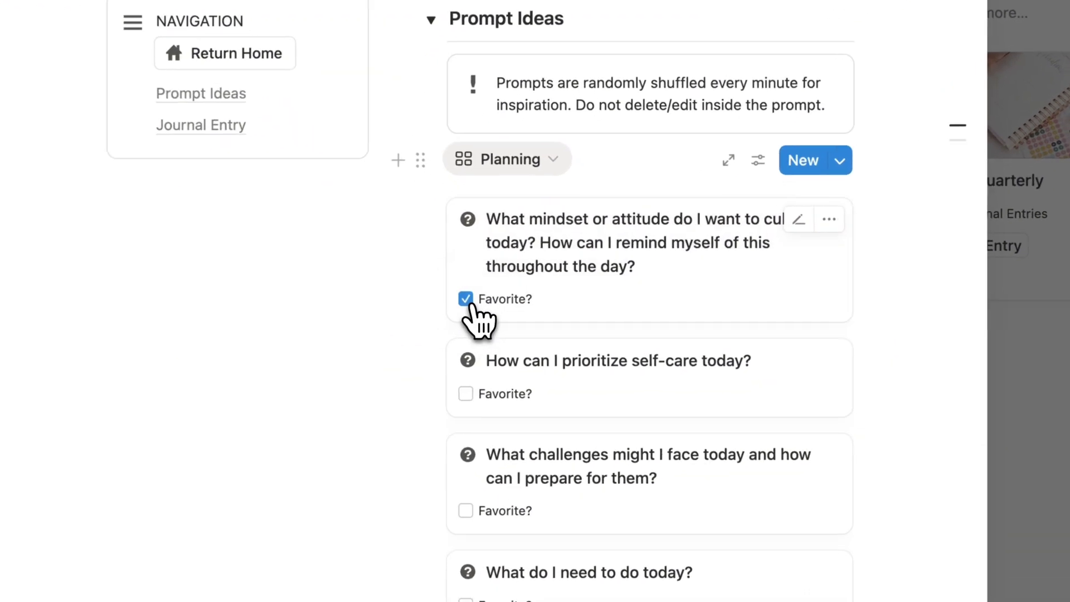
{"action": "left_click", "coordinate": [543, 157]}
{"action": "left_click", "coordinate": [532, 305]}
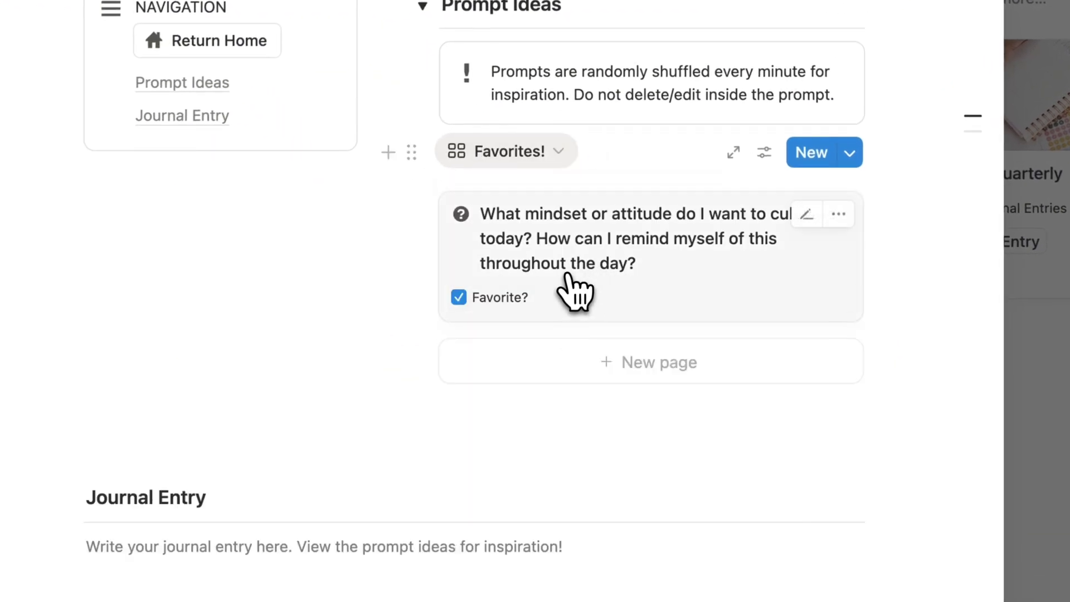
{"action": "left_click", "coordinate": [460, 298]}
- Switch the Prompt Ideas to the Reflection view and read through the daily reflection prompts
{"action": "left_click", "coordinate": [519, 279]}
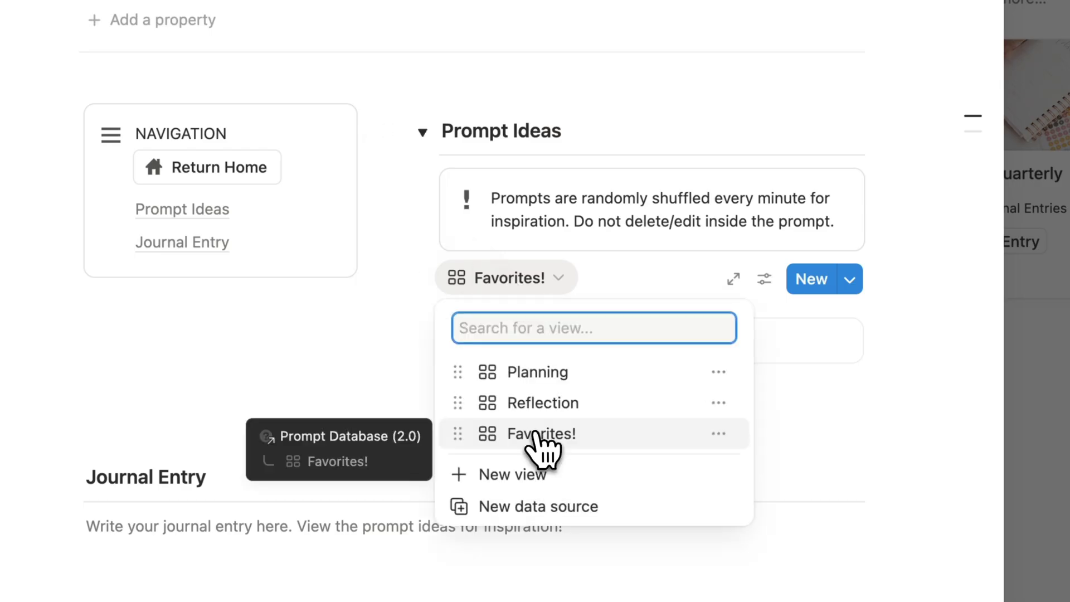
{"action": "left_click", "coordinate": [549, 420]}
{"action": "scroll", "coordinate": [554, 425], "scroll_direction": "down", "scroll_amount": 2}
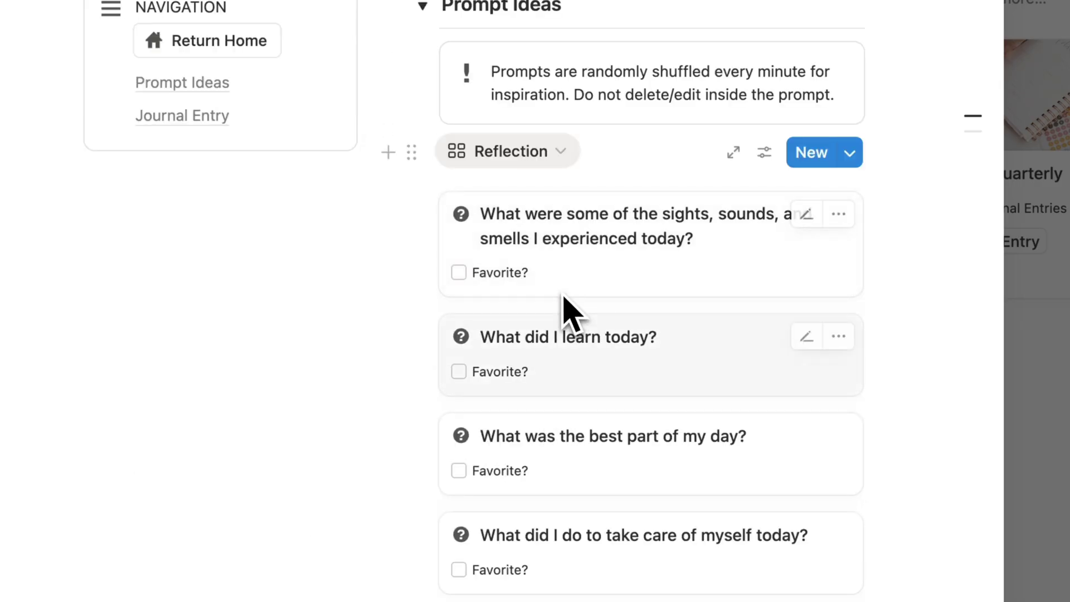
{"action": "scroll", "coordinate": [540, 358], "scroll_direction": "down", "scroll_amount": 15}
{"action": "scroll", "coordinate": [540, 363], "scroll_direction": "up", "scroll_amount": 16}
{"action": "scroll", "coordinate": [539, 362], "scroll_direction": "up", "scroll_amount": 4}
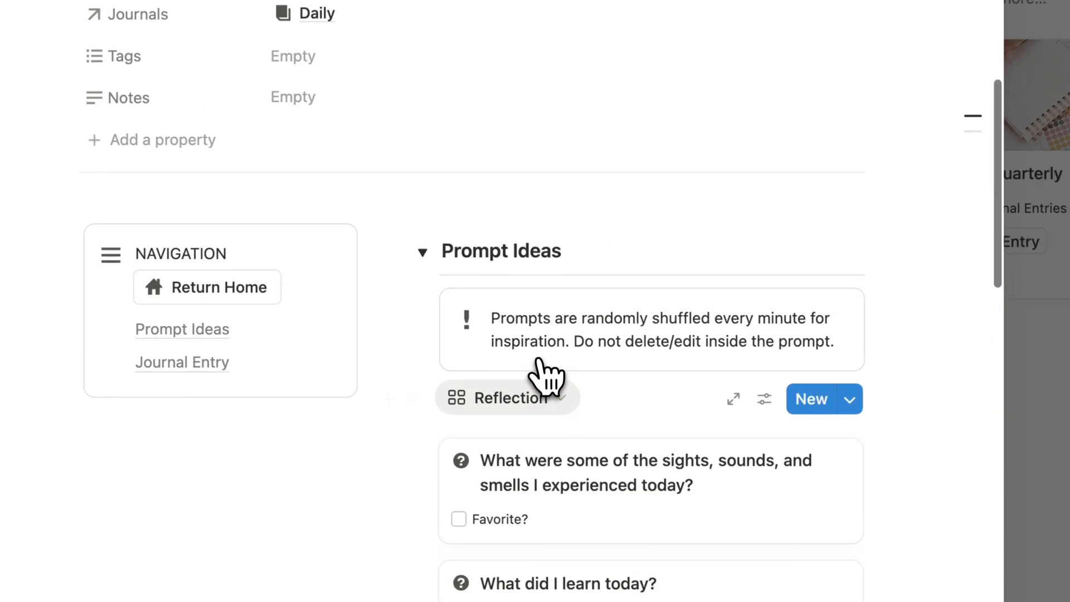
- Return Prompt Ideas to the Planning view, look at the Journal Entry writing area and close the Daily Journal entry
{"action": "left_click", "coordinate": [551, 397]}
{"action": "left_click", "coordinate": [523, 497]}
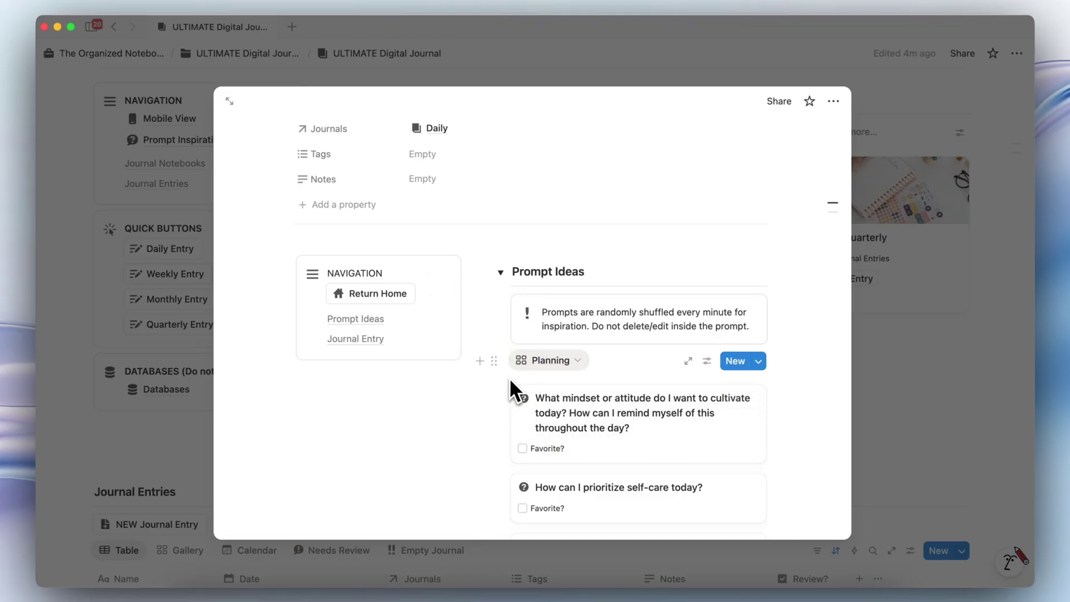
{"action": "scroll", "coordinate": [479, 403], "scroll_direction": "down", "scroll_amount": 5}
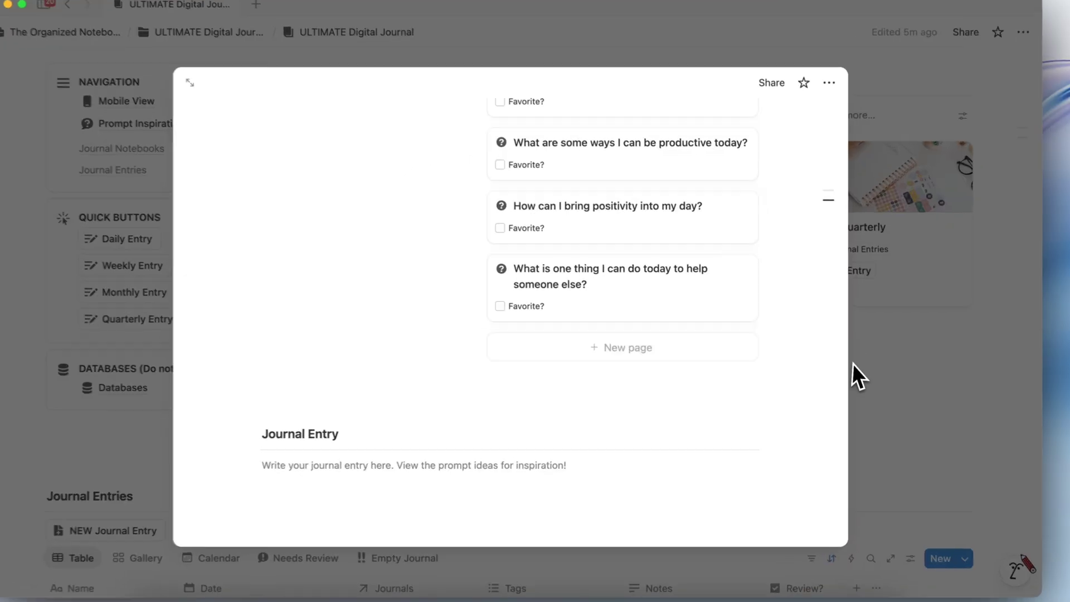
{"action": "left_click", "coordinate": [853, 375]}
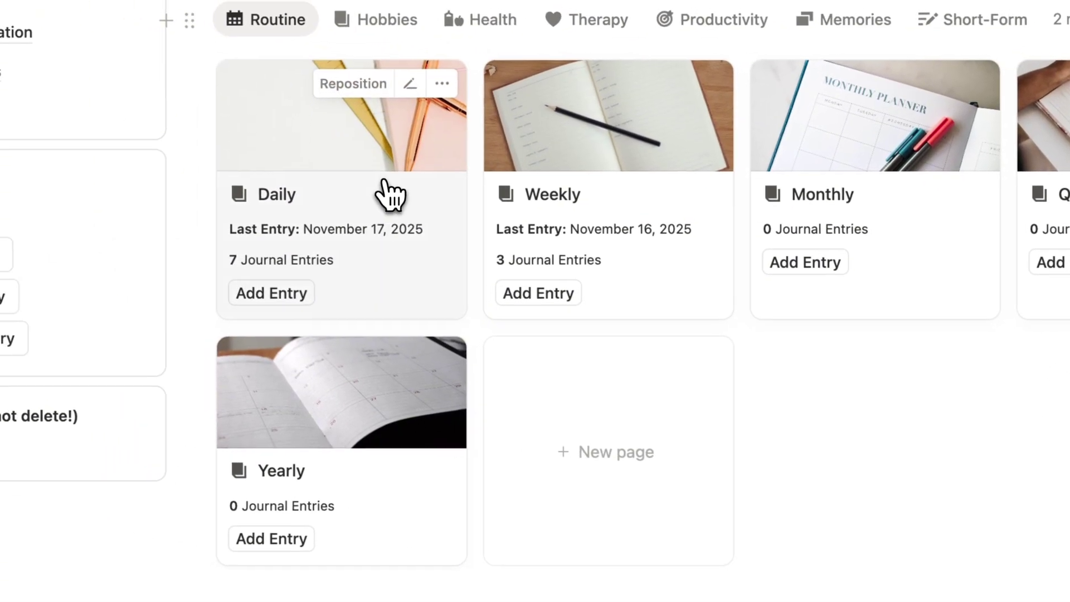
- Open the Daily notebook, view its entries as a table and close the notebook
{"action": "left_click", "coordinate": [322, 173]}
{"action": "left_click", "coordinate": [289, 426]}
{"action": "scroll", "coordinate": [287, 429], "scroll_direction": "down", "scroll_amount": 4}
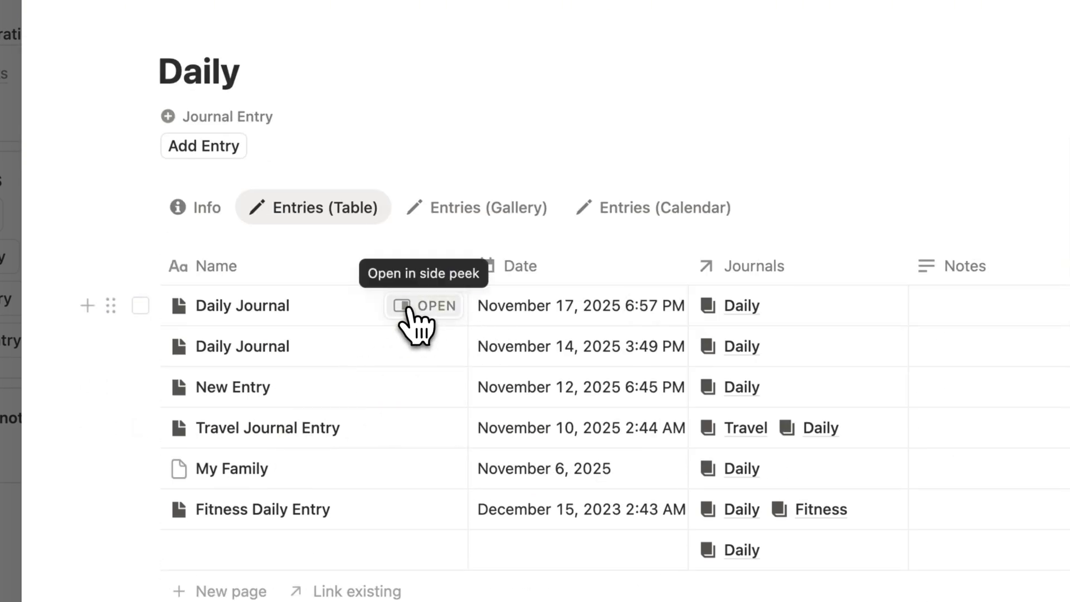
{"action": "scroll", "coordinate": [401, 311], "scroll_direction": "up", "scroll_amount": 4}
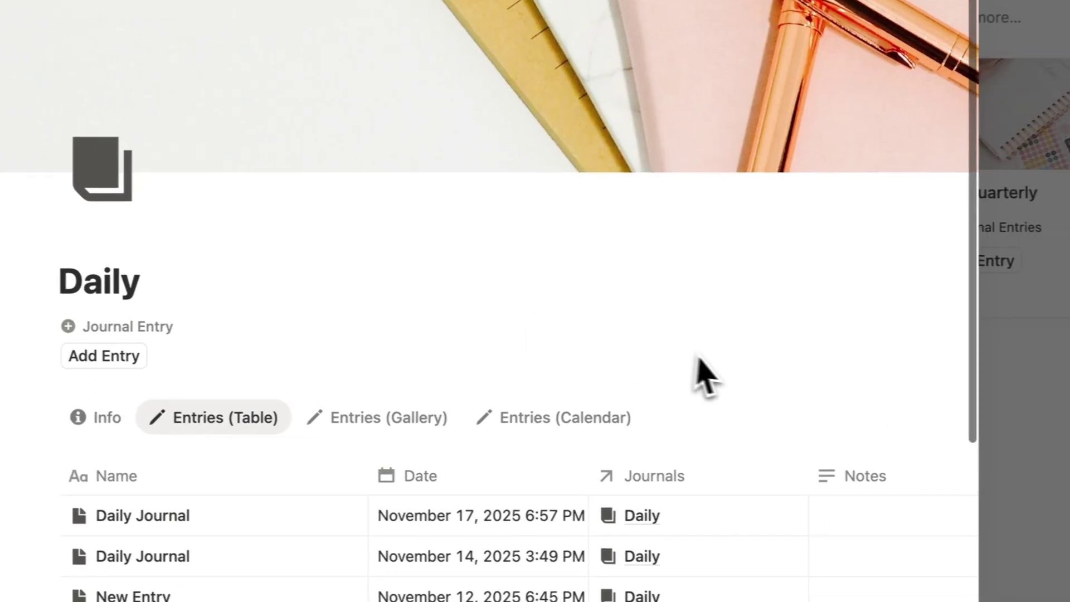
{"action": "left_click", "coordinate": [892, 397]}
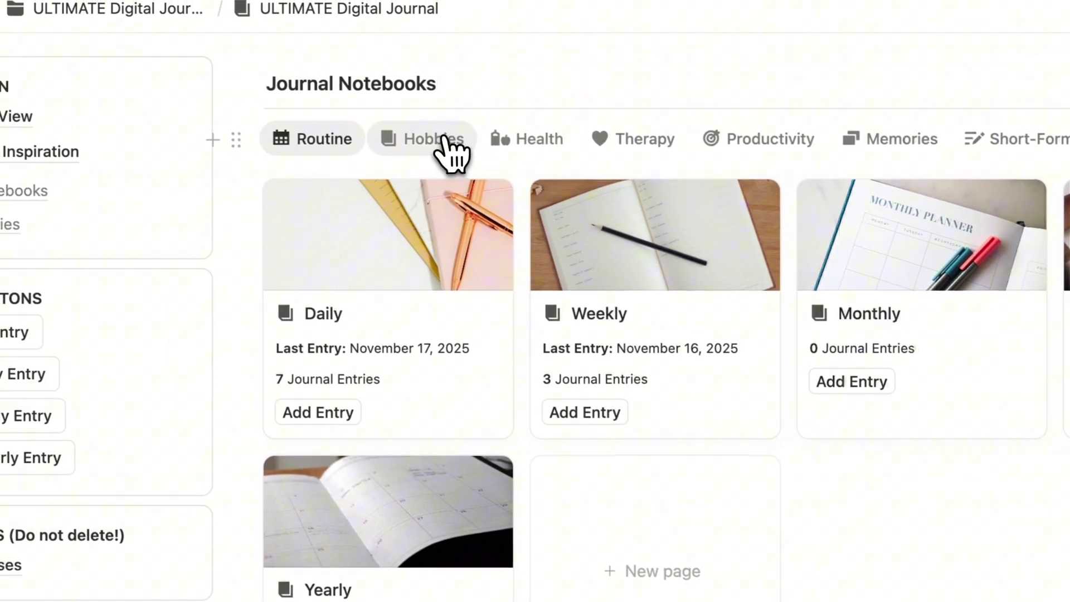
- Add an entry to the Creative Writing notebook under Hobbies and apply the Creative Writing template to it
{"action": "left_click", "coordinate": [124, 12]}
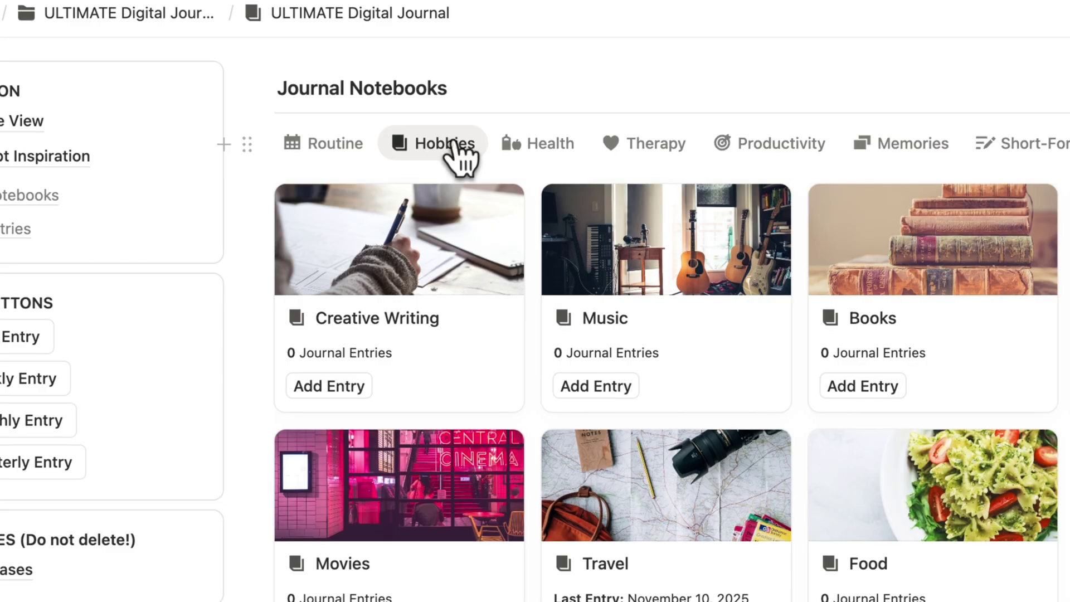
{"action": "left_click", "coordinate": [347, 388]}
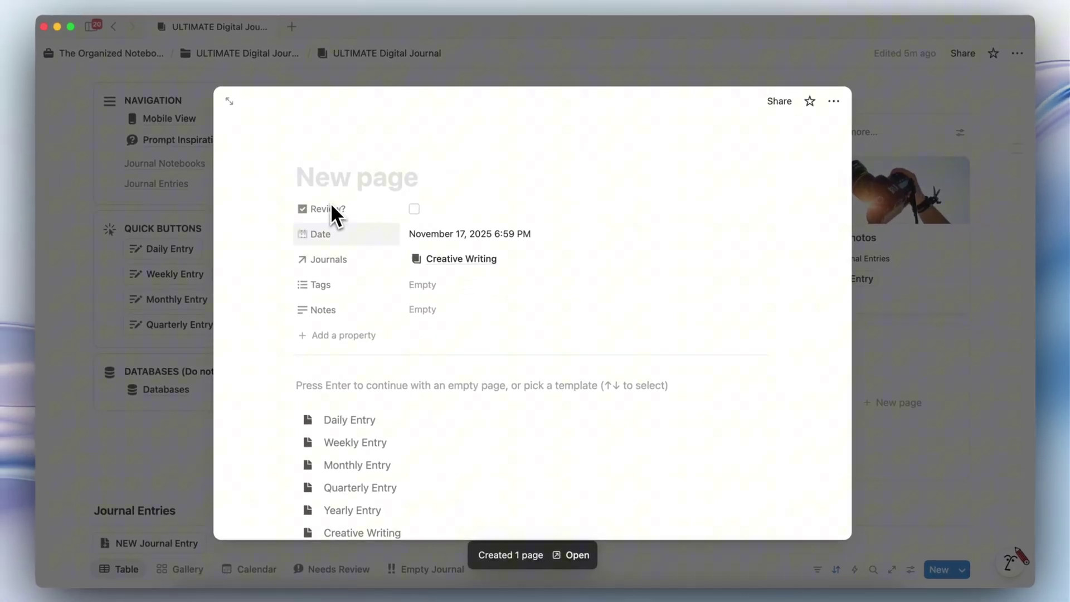
{"action": "scroll", "coordinate": [329, 234], "scroll_direction": "down", "scroll_amount": 4}
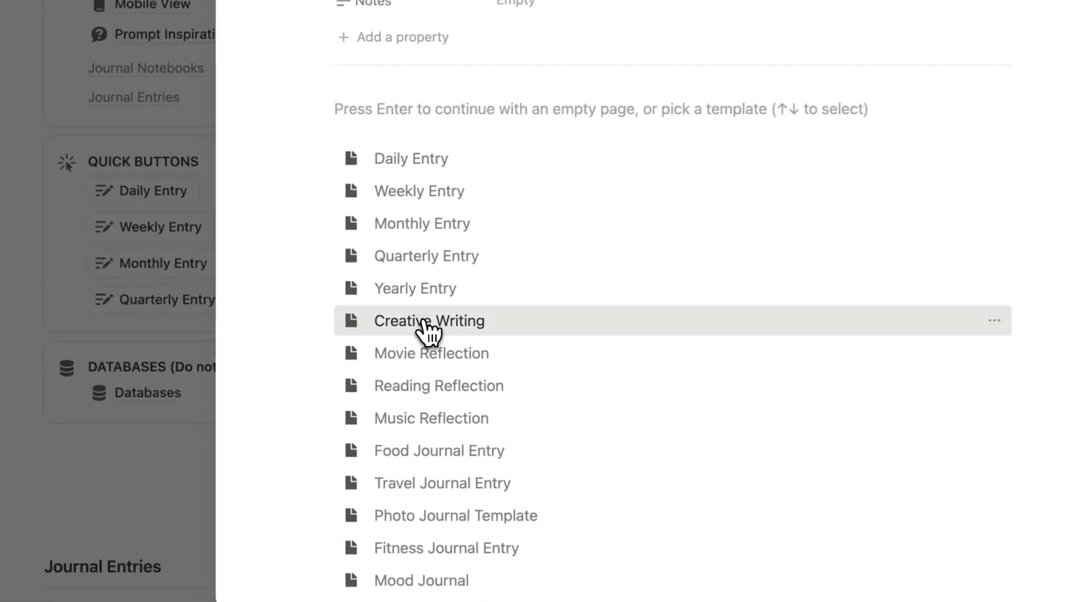
{"action": "left_click", "coordinate": [359, 339]}
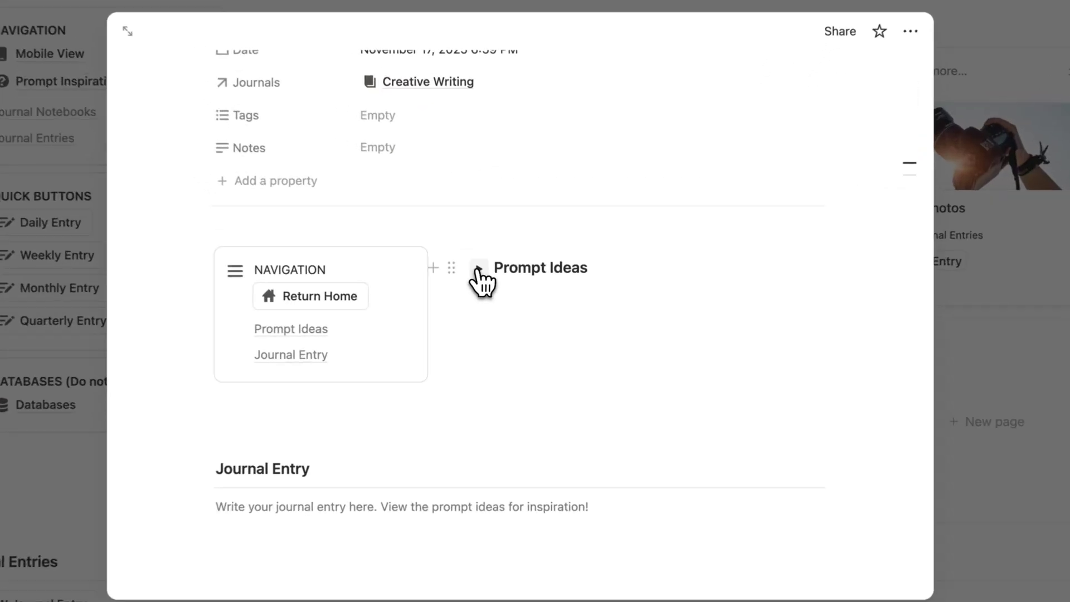
- Expand Prompt Ideas in the Creative Writing entry and read through the story prompts
{"action": "left_click", "coordinate": [691, 302]}
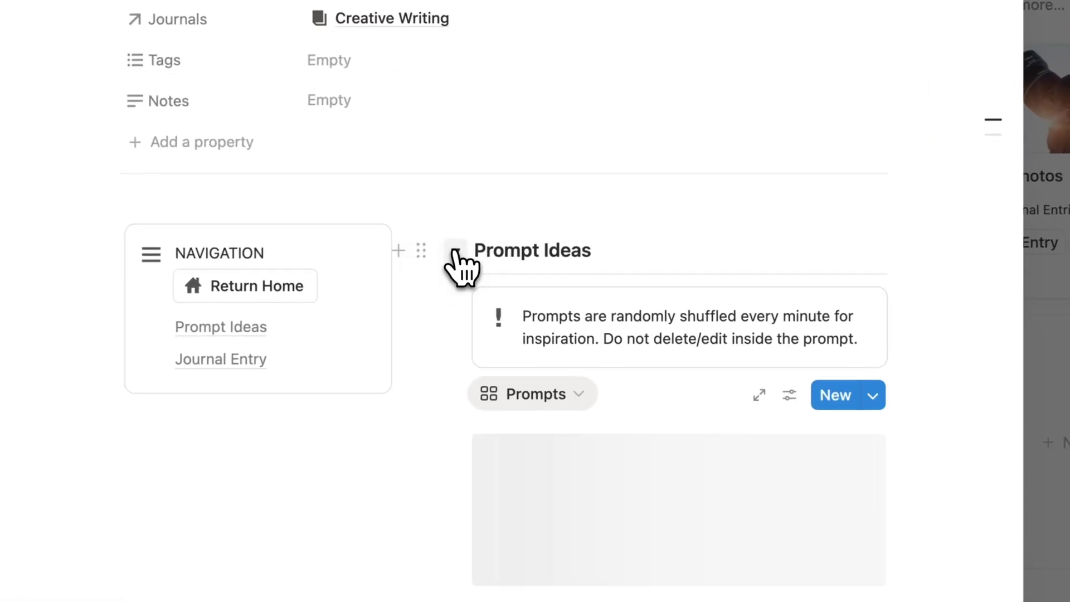
{"action": "scroll", "coordinate": [480, 279], "scroll_direction": "down", "scroll_amount": 2}
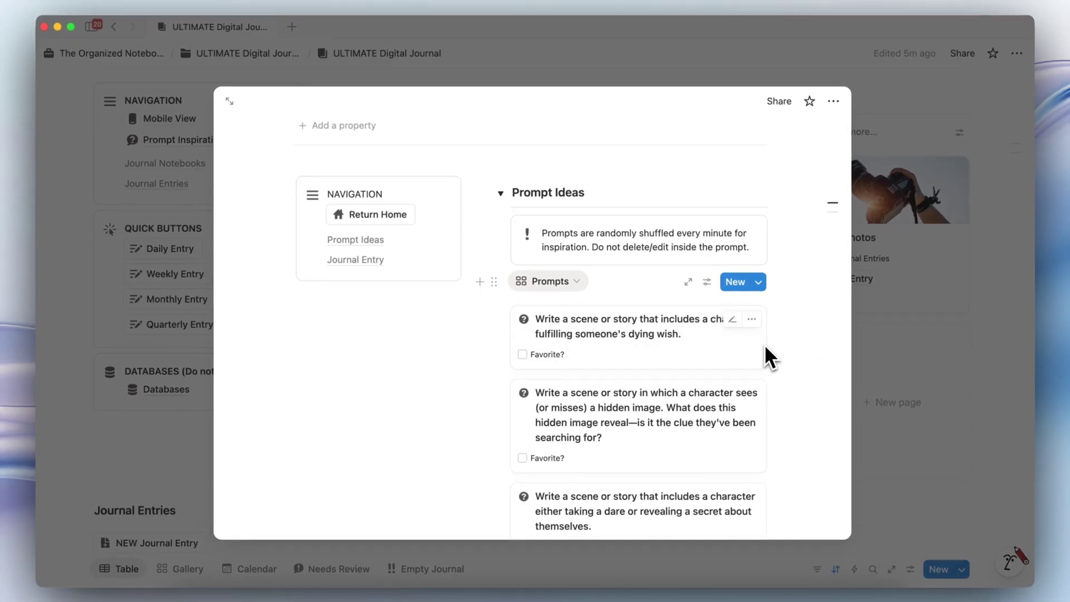
{"action": "scroll", "coordinate": [772, 368], "scroll_direction": "down", "scroll_amount": 3}
{"action": "scroll", "coordinate": [766, 394], "scroll_direction": "down", "scroll_amount": 12}
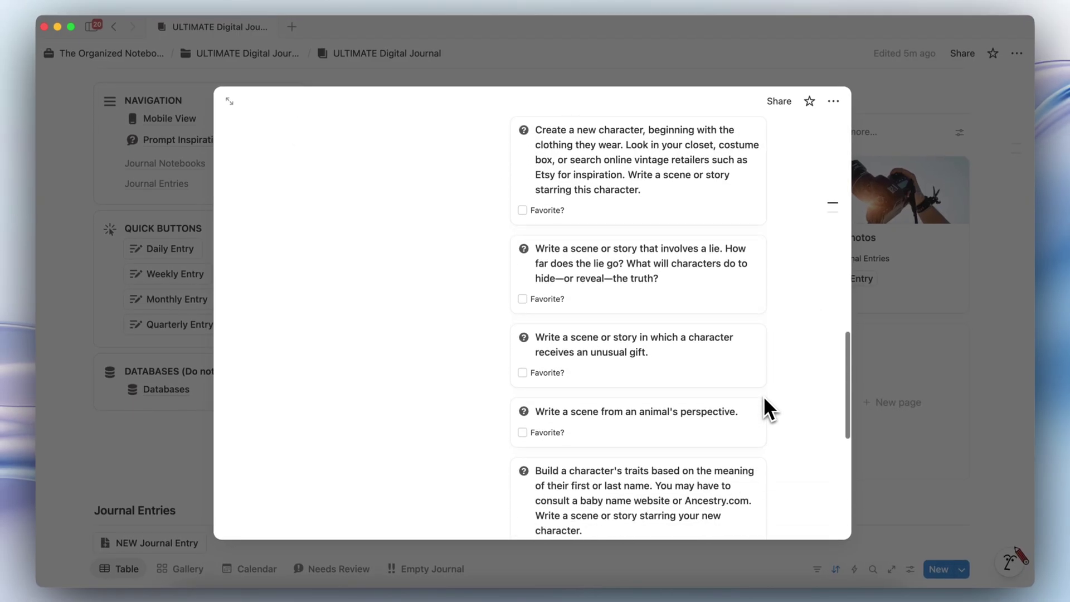
- Place the cursor in the Creative Writing page's Journal Entry area, review its properties and close the page
{"action": "left_click", "coordinate": [419, 474]}
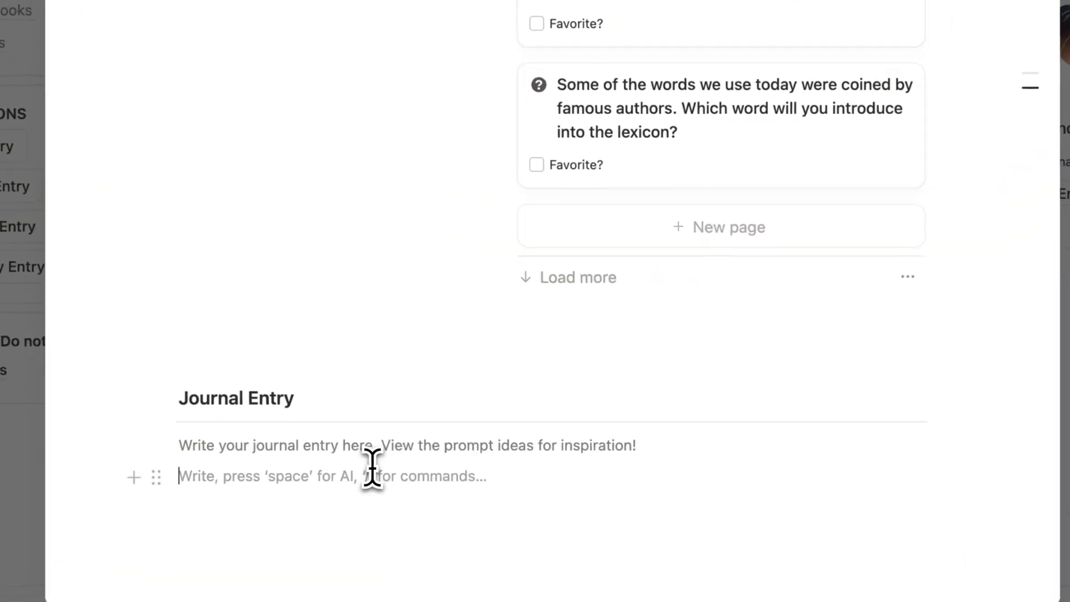
{"action": "scroll", "coordinate": [415, 474], "scroll_direction": "up", "scroll_amount": 10}
{"action": "scroll", "coordinate": [368, 470], "scroll_direction": "up", "scroll_amount": 5}
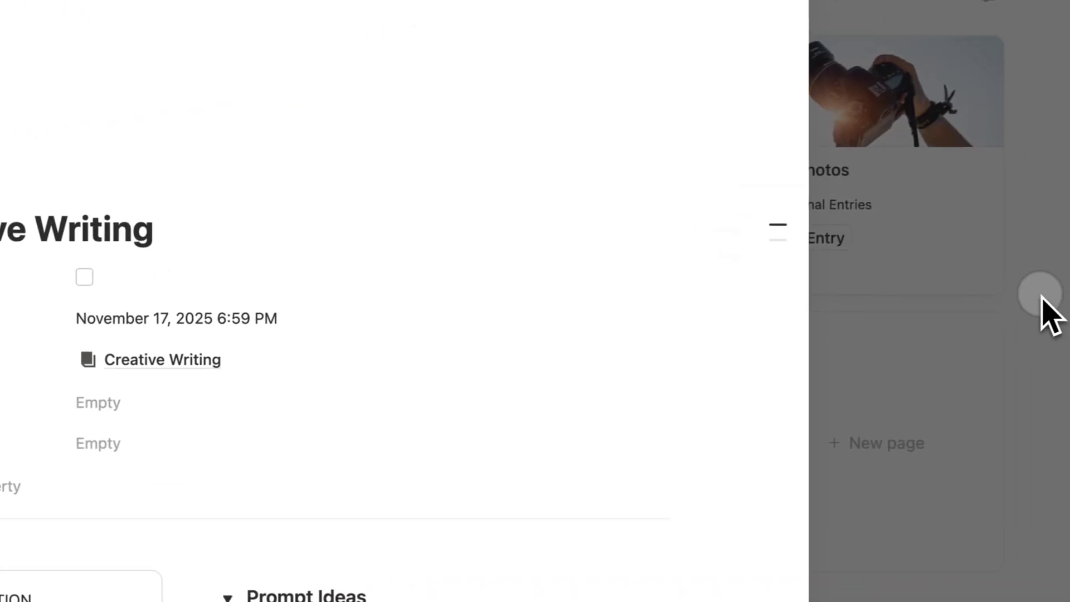
{"action": "left_click", "coordinate": [1044, 306]}
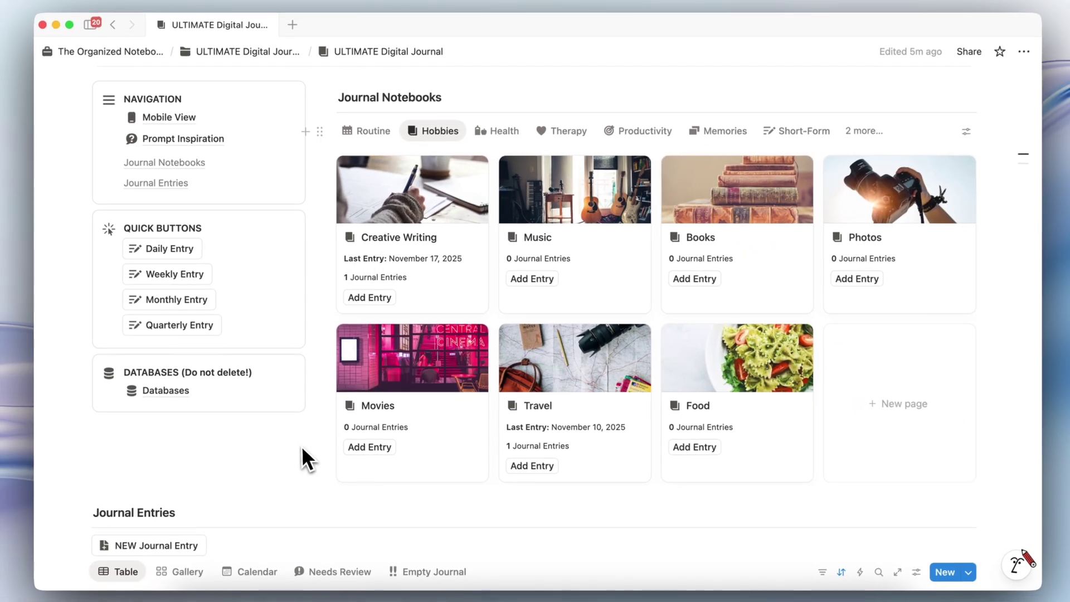
- Create a new journal entry from the Journal Entries section and view the journals it can be linked to, selecting none
{"action": "scroll", "coordinate": [301, 452], "scroll_direction": "down", "scroll_amount": 10}
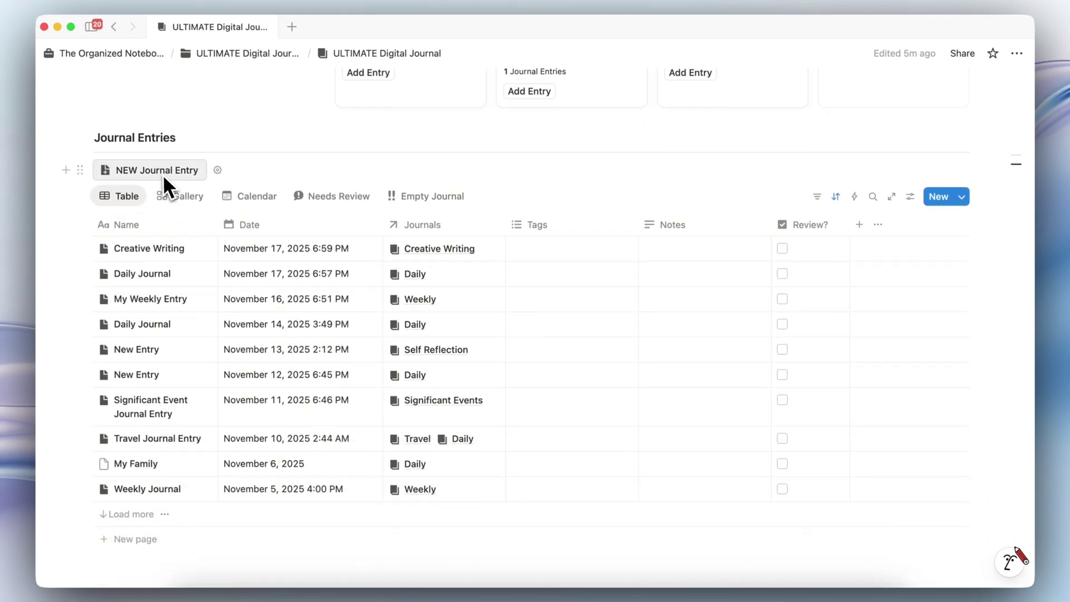
{"action": "left_click", "coordinate": [160, 175]}
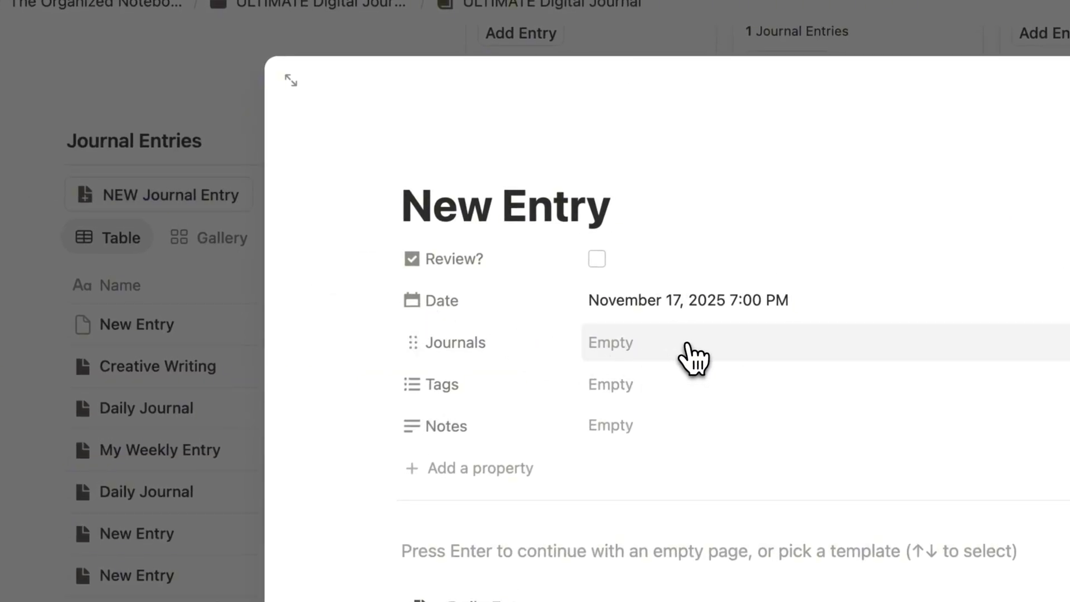
{"action": "left_click", "coordinate": [694, 360]}
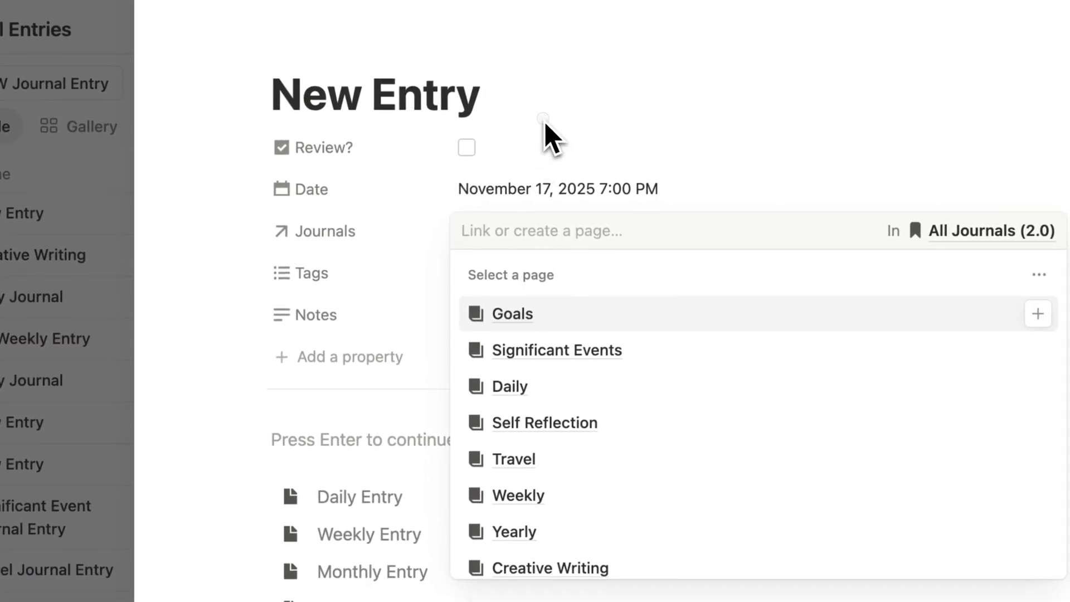
{"action": "left_click", "coordinate": [544, 122]}
- Apply the Dream & Sleep Journal Entry template to the new entry and expand its Prompt Ideas
{"action": "scroll", "coordinate": [406, 485], "scroll_direction": "down", "scroll_amount": 10}
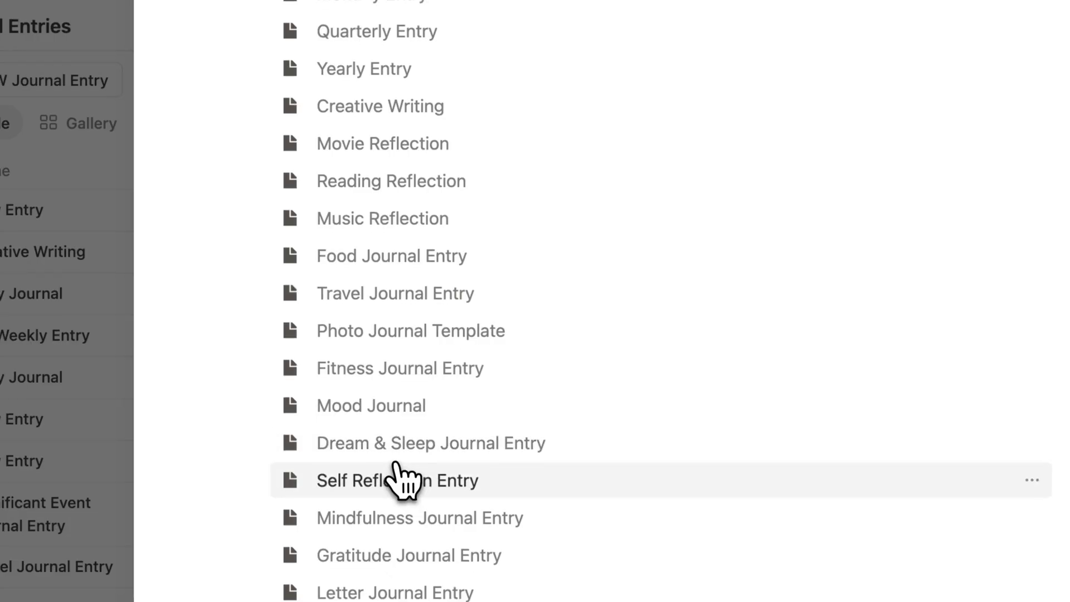
{"action": "left_click", "coordinate": [377, 444]}
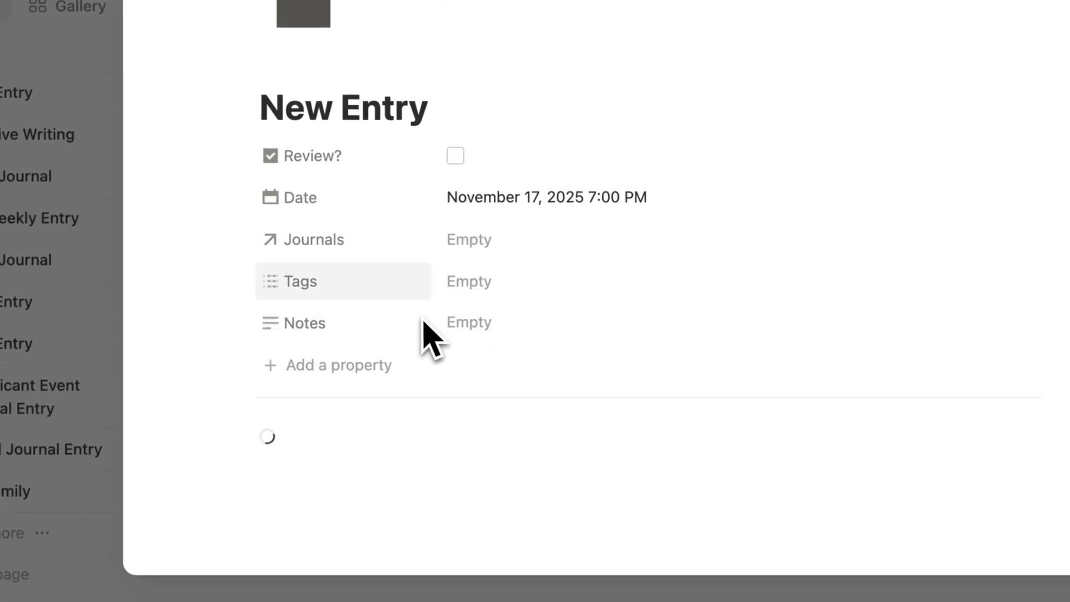
{"action": "scroll", "coordinate": [614, 514], "scroll_direction": "down", "scroll_amount": 5}
{"action": "left_click", "coordinate": [601, 120]}
{"action": "scroll", "coordinate": [662, 225], "scroll_direction": "down", "scroll_amount": 3}
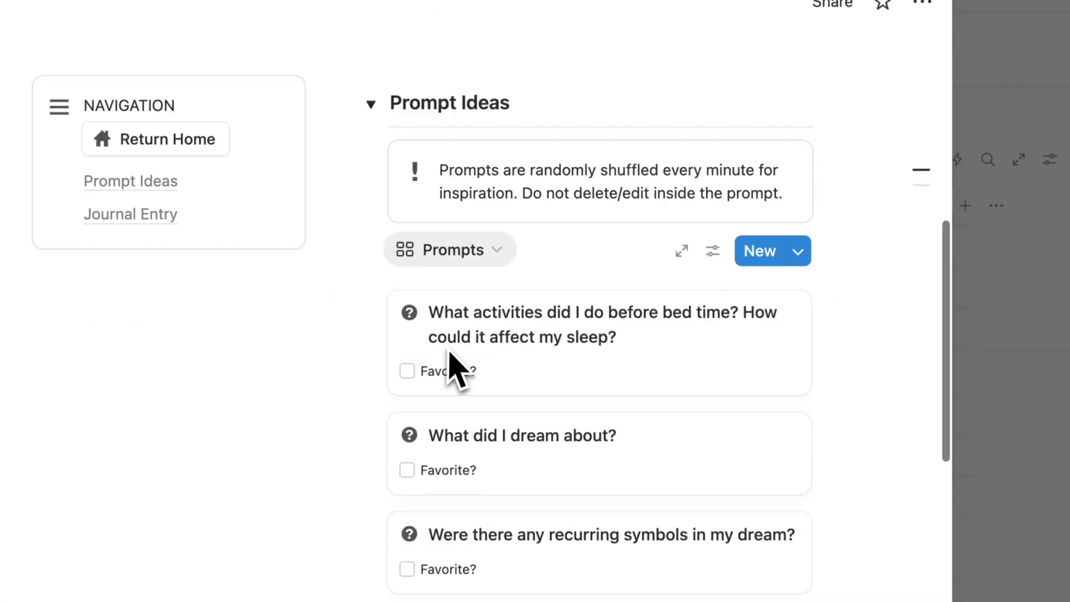
- Read the dream and sleep prompts, close the new entry and return to the Journal Entries table
{"action": "scroll", "coordinate": [457, 371], "scroll_direction": "down", "scroll_amount": 2}
{"action": "left_click", "coordinate": [493, 167]}
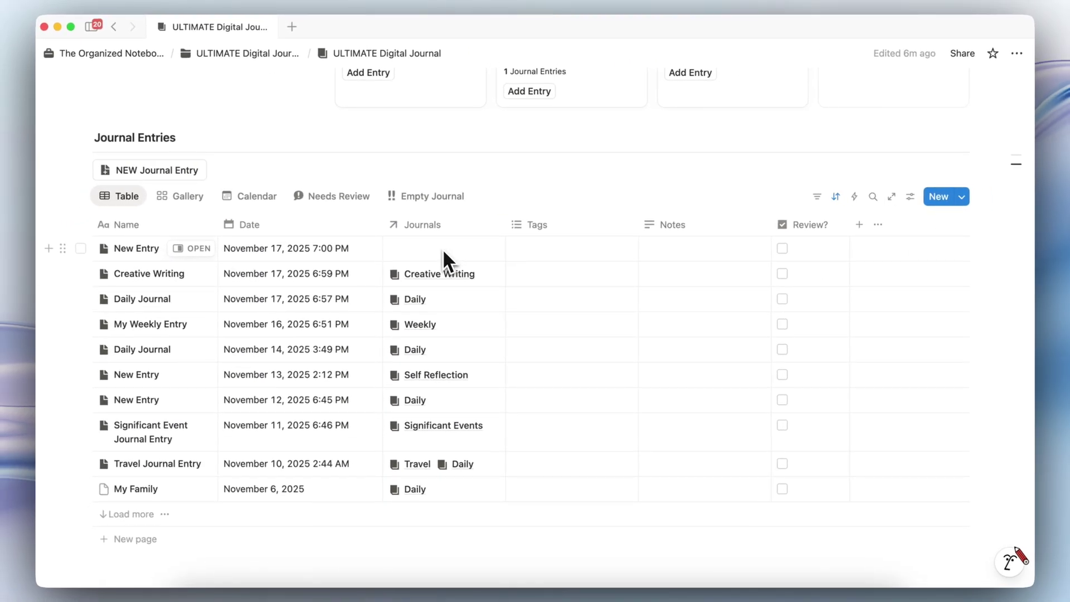
{"action": "scroll", "coordinate": [434, 249], "scroll_direction": "up", "scroll_amount": 2}
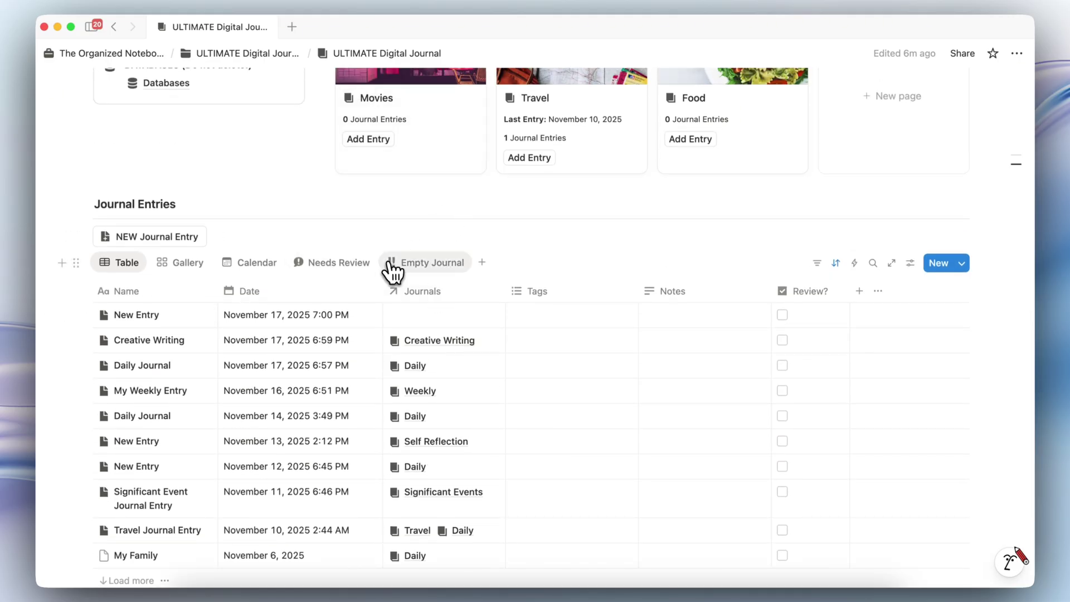
- Link the unassigned New Entry in the Empty Journal view to the Sleep & Dreams journal
{"action": "left_click", "coordinate": [393, 270]}
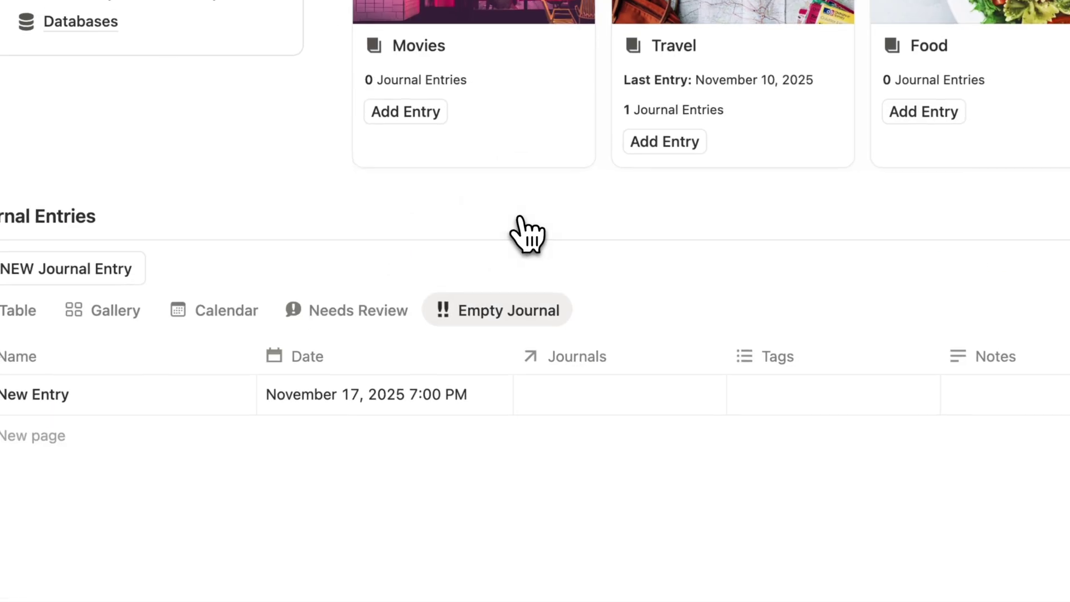
{"action": "left_click", "coordinate": [586, 398]}
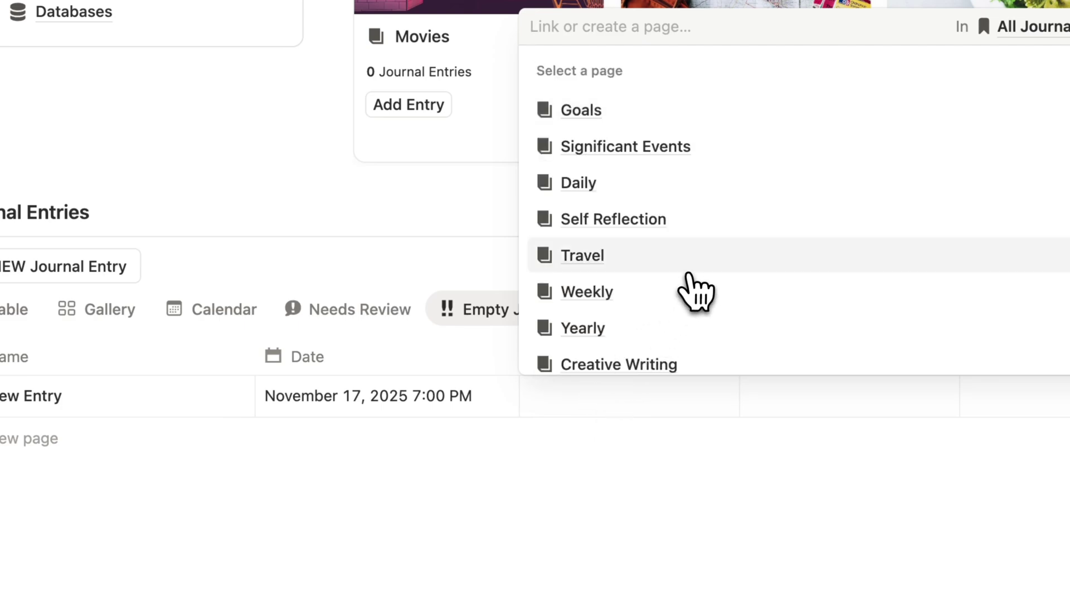
{"action": "scroll", "coordinate": [700, 287], "scroll_direction": "down", "scroll_amount": 10}
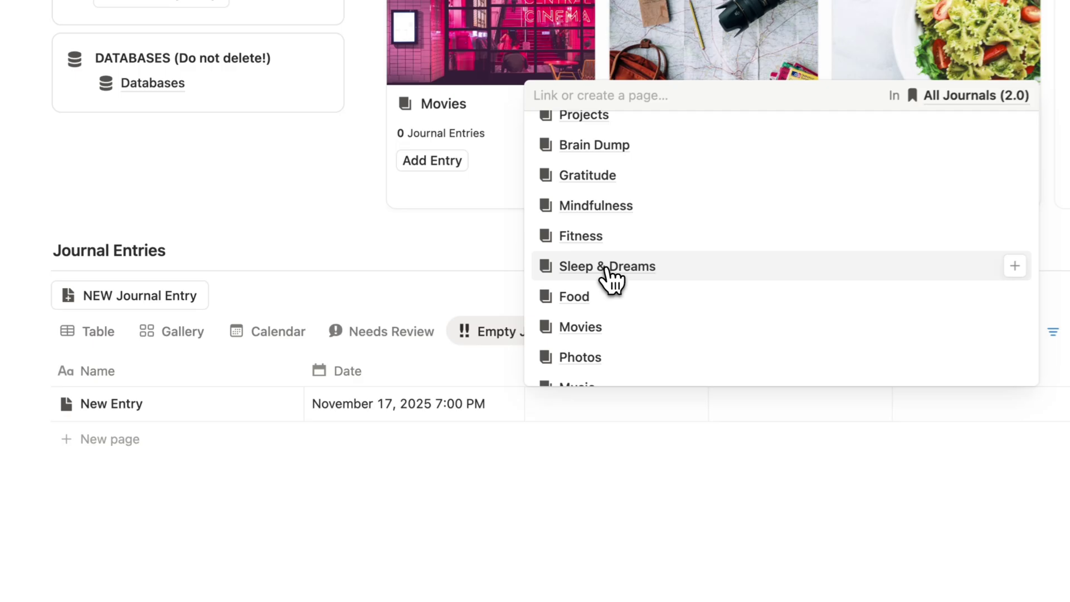
{"action": "left_click", "coordinate": [493, 280]}
{"action": "left_click", "coordinate": [535, 262]}
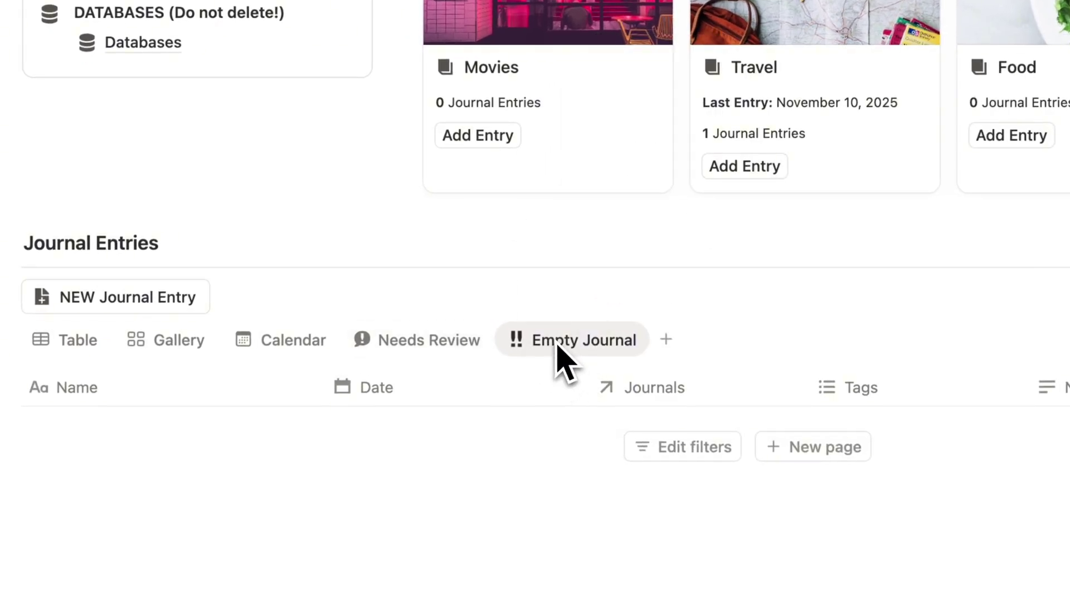
- Mark the Sleep & Dreams entry for review in the full entries table and show the Needs Review view
{"action": "left_click", "coordinate": [73, 339]}
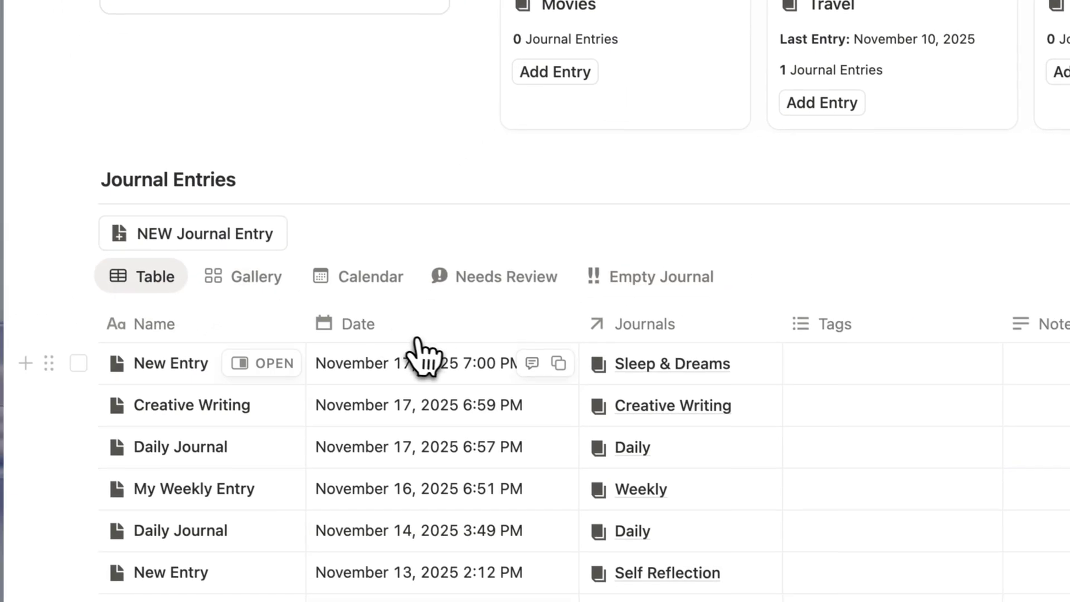
{"action": "left_click", "coordinate": [742, 324]}
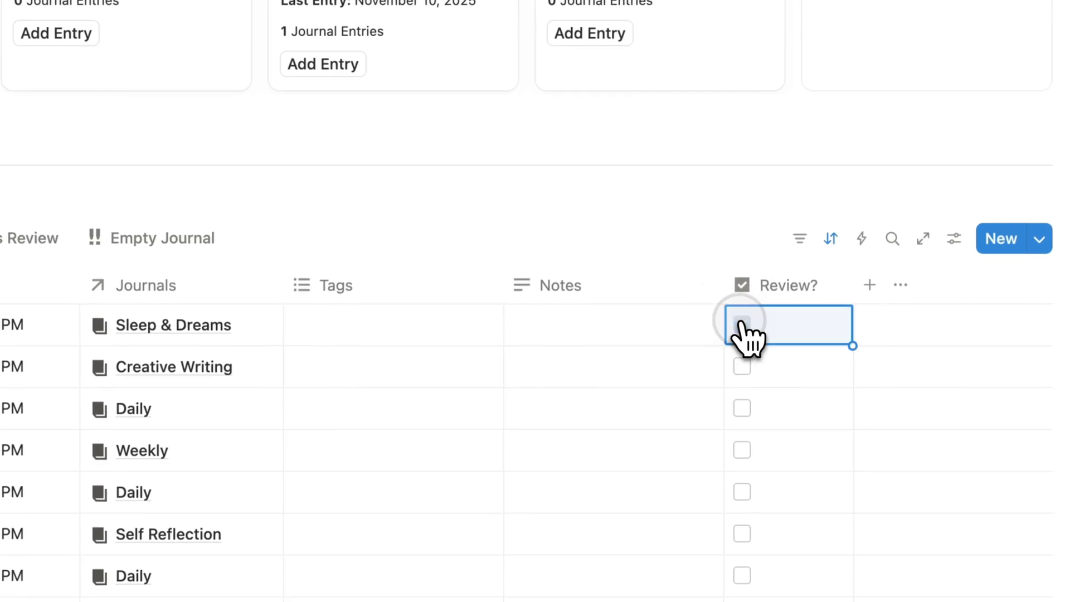
{"action": "left_click", "coordinate": [308, 255]}
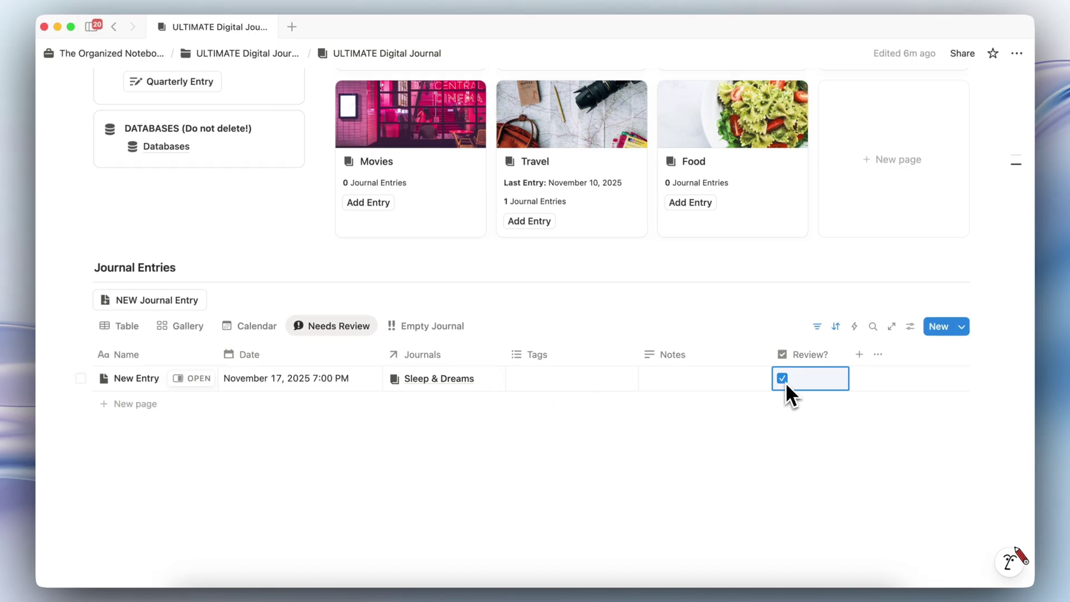
- Look through the Journal Notebooks categories: Routine, Hobbies, Health, Therapy, Productivity, Memories and Short-Form
{"action": "scroll", "coordinate": [785, 383], "scroll_direction": "up", "scroll_amount": 5}
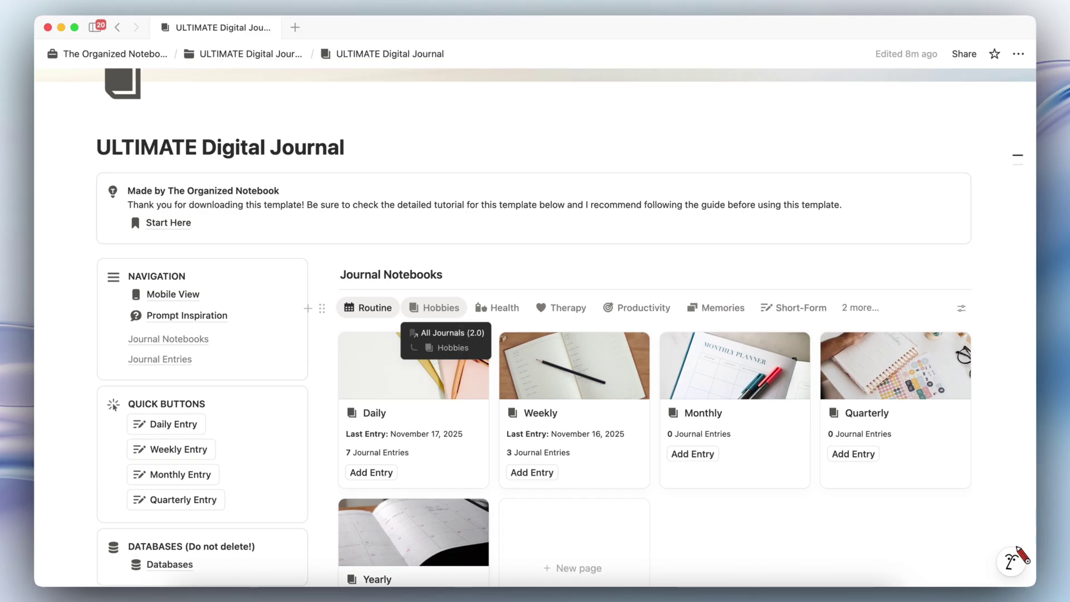
{"action": "scroll", "coordinate": [381, 343], "scroll_direction": "down", "scroll_amount": 2}
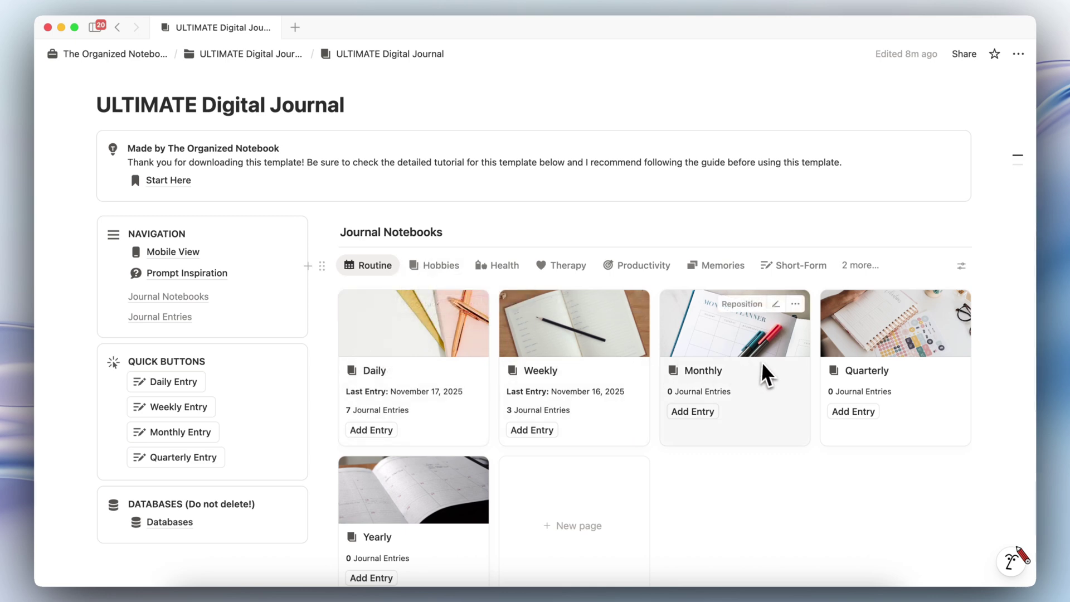
{"action": "left_click", "coordinate": [442, 267]}
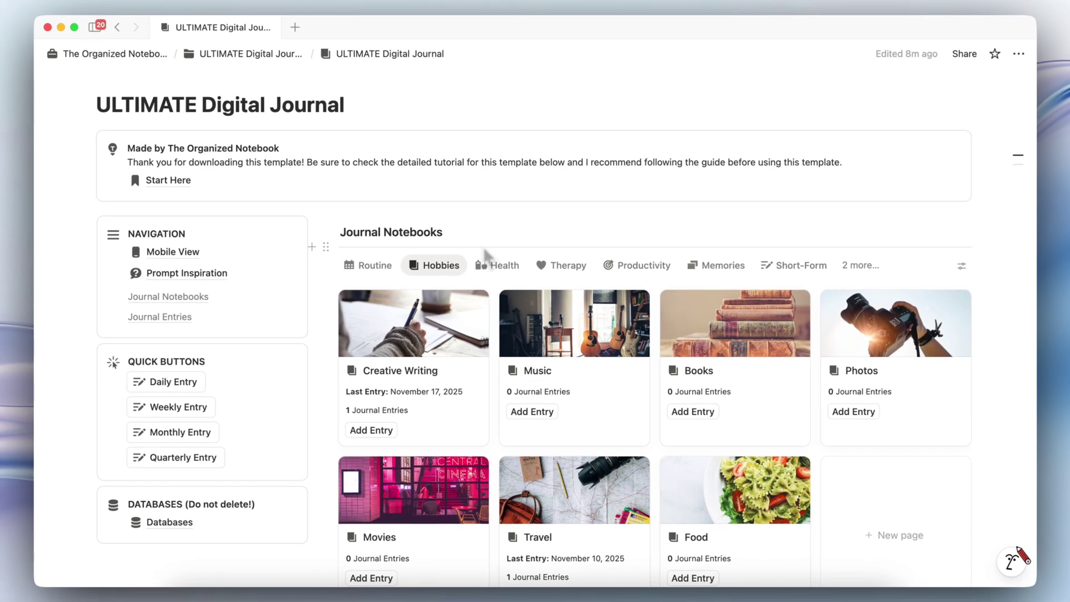
{"action": "left_click", "coordinate": [502, 266]}
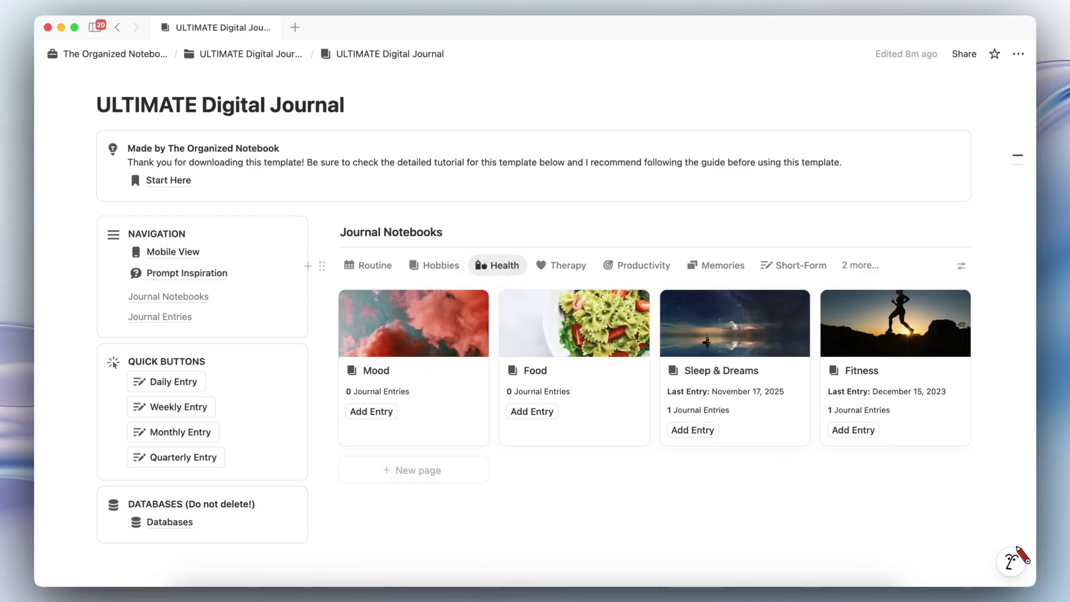
{"action": "left_click", "coordinate": [569, 267]}
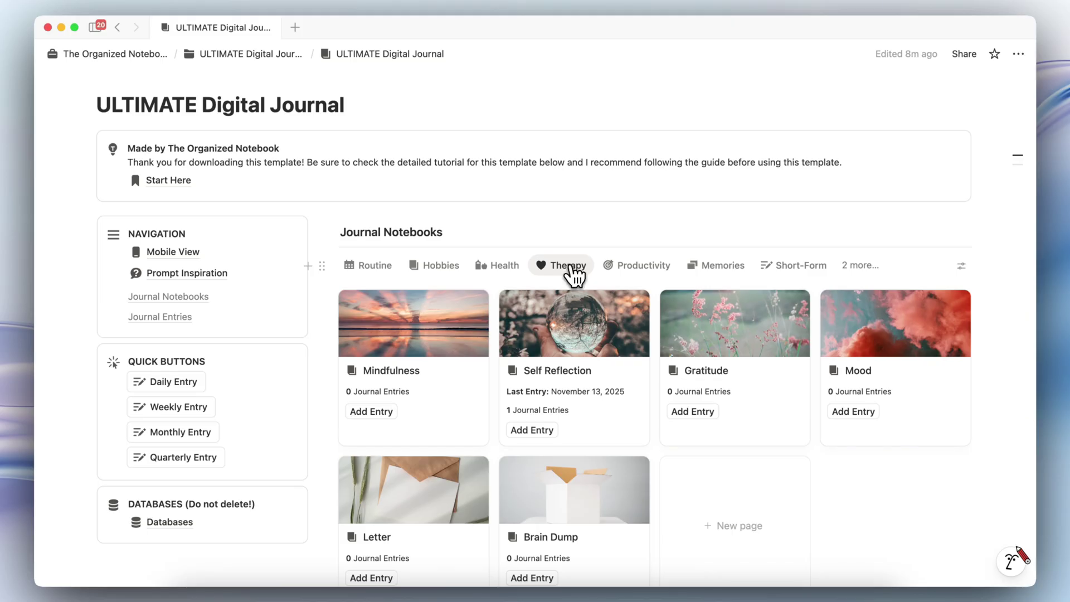
{"action": "left_click", "coordinate": [637, 267]}
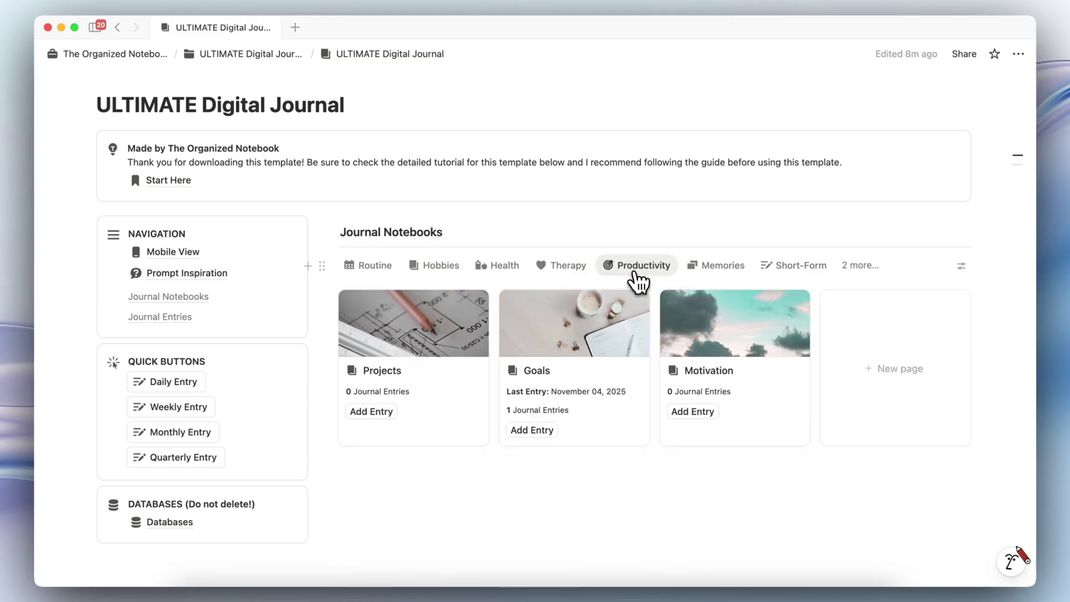
{"action": "left_click", "coordinate": [710, 275]}
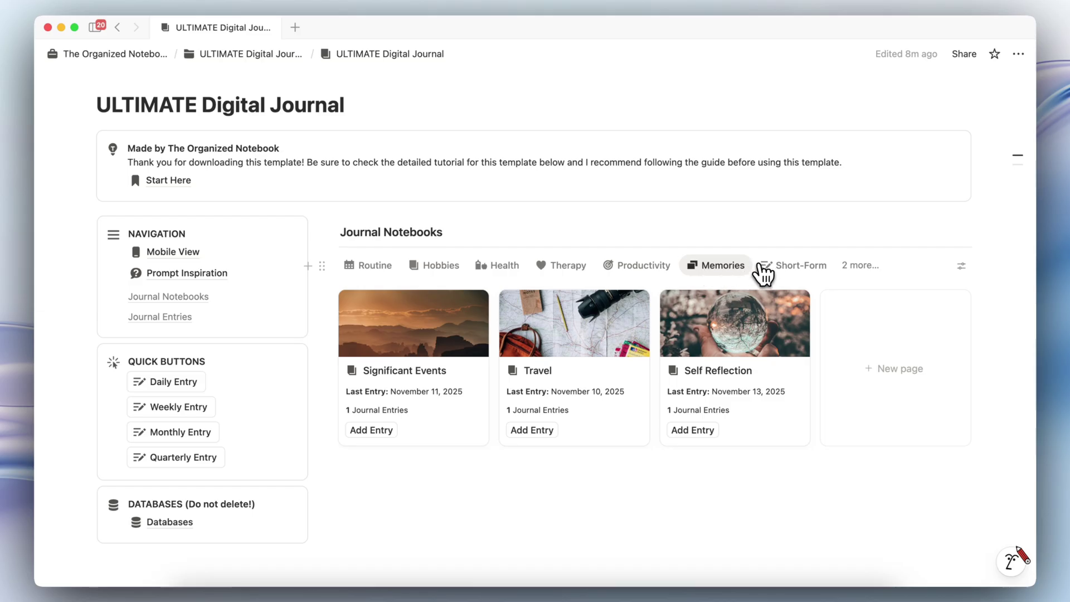
{"action": "left_click", "coordinate": [811, 274]}
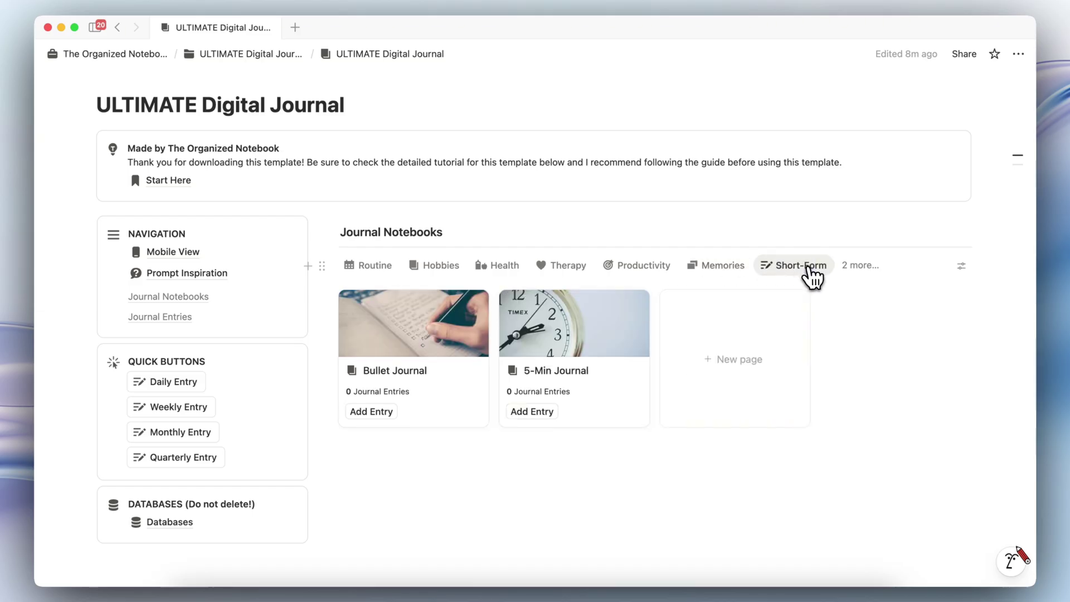
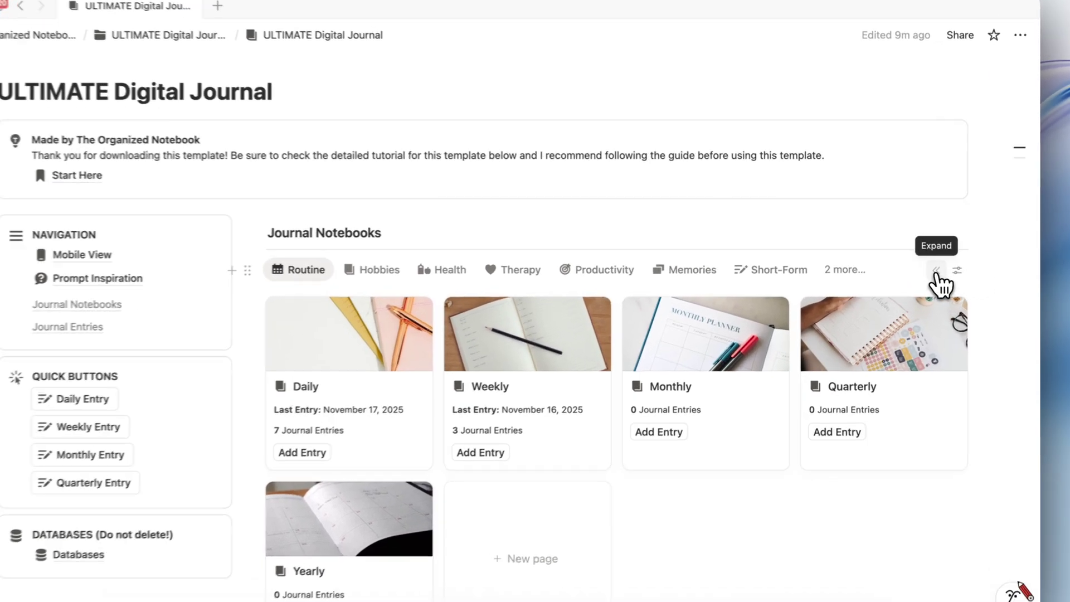
- Create a new journal notebook from the Routine view of Journal Notebooks and title it Crafting
{"action": "left_click", "coordinate": [943, 266]}
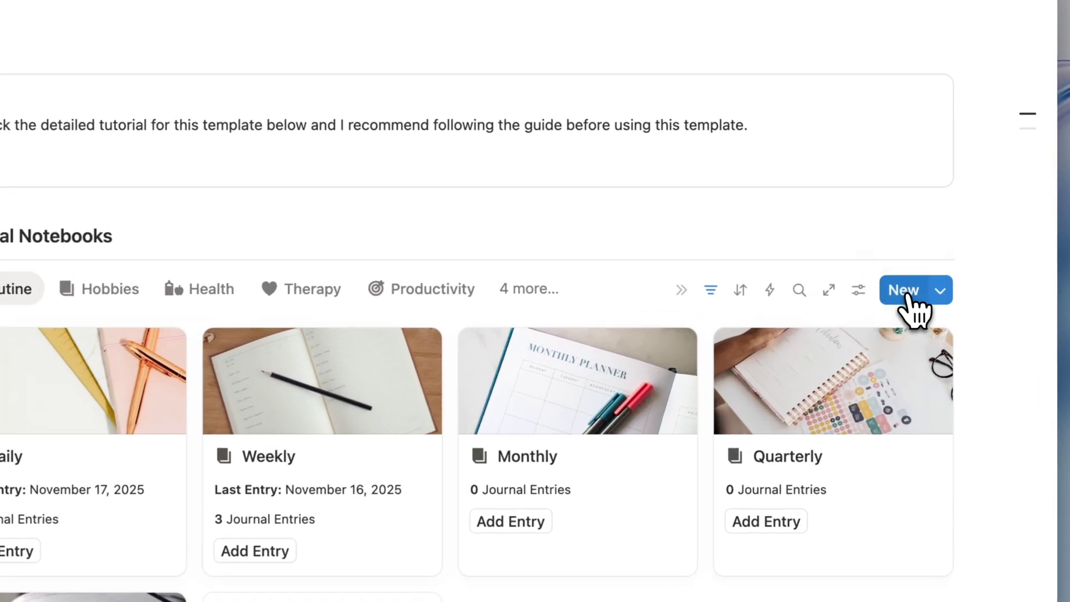
{"action": "left_click", "coordinate": [908, 304]}
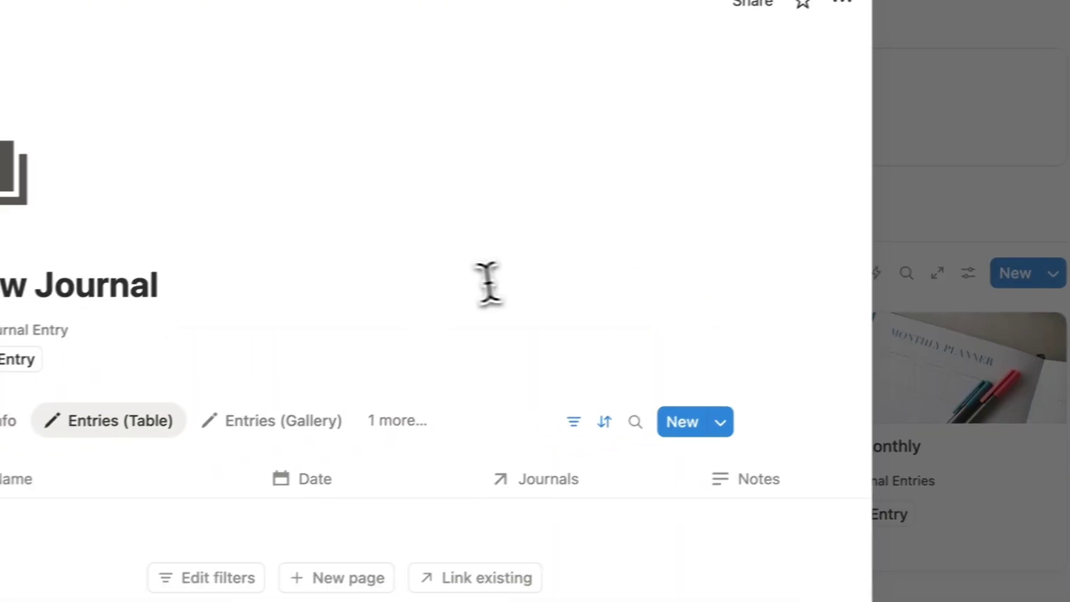
{"action": "triple_click", "coordinate": [363, 241]}
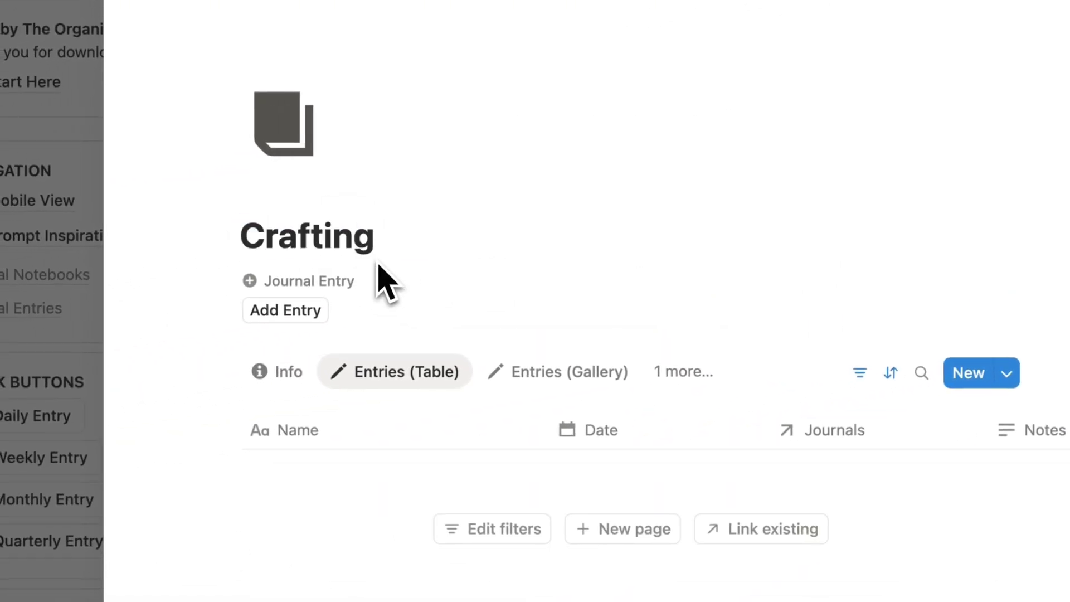
- Replace the Routine tag in the Crafting notebook's properties with Hobby
{"action": "left_click", "coordinate": [282, 372]}
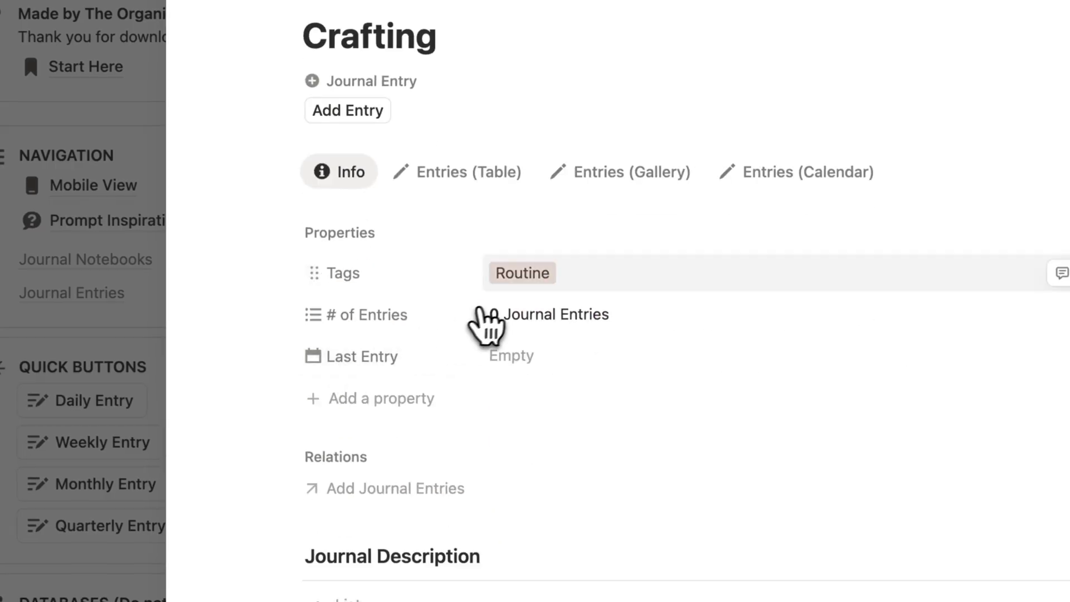
{"action": "left_click", "coordinate": [611, 277]}
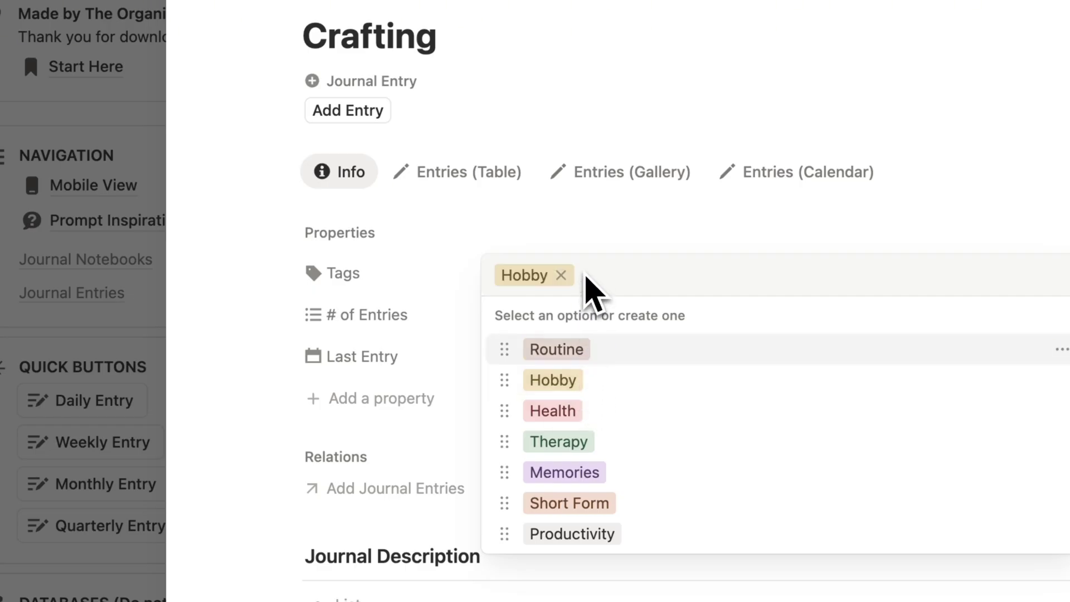
{"action": "key", "text": "Escape"}
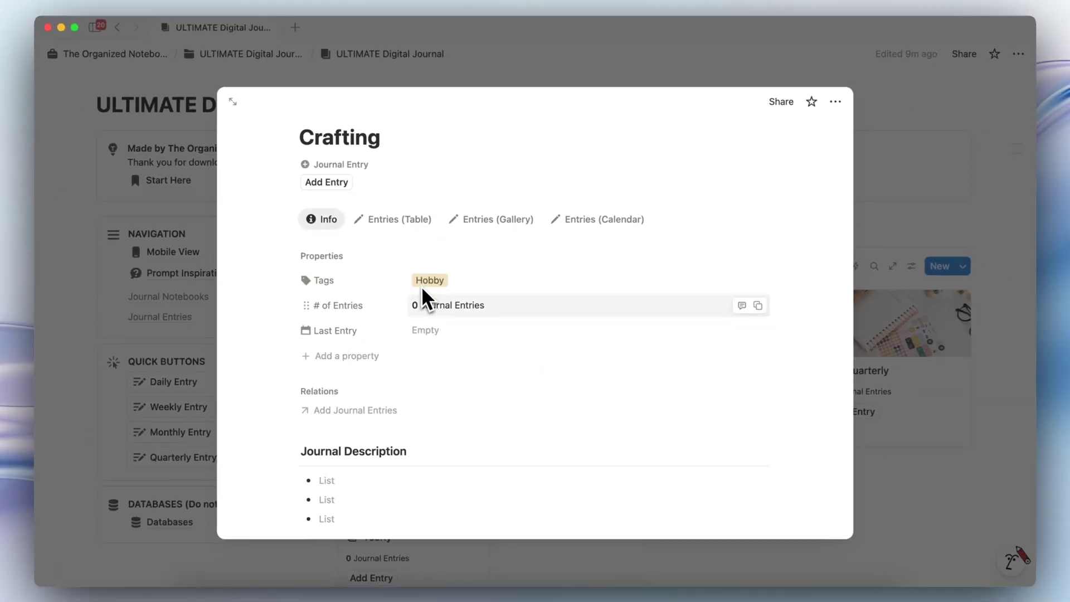
- Give the Crafting notebook an Unsplash cover of colourful yarn found by searching for "knitting", and close its page
{"action": "scroll", "coordinate": [538, 290], "scroll_direction": "up", "scroll_amount": 3}
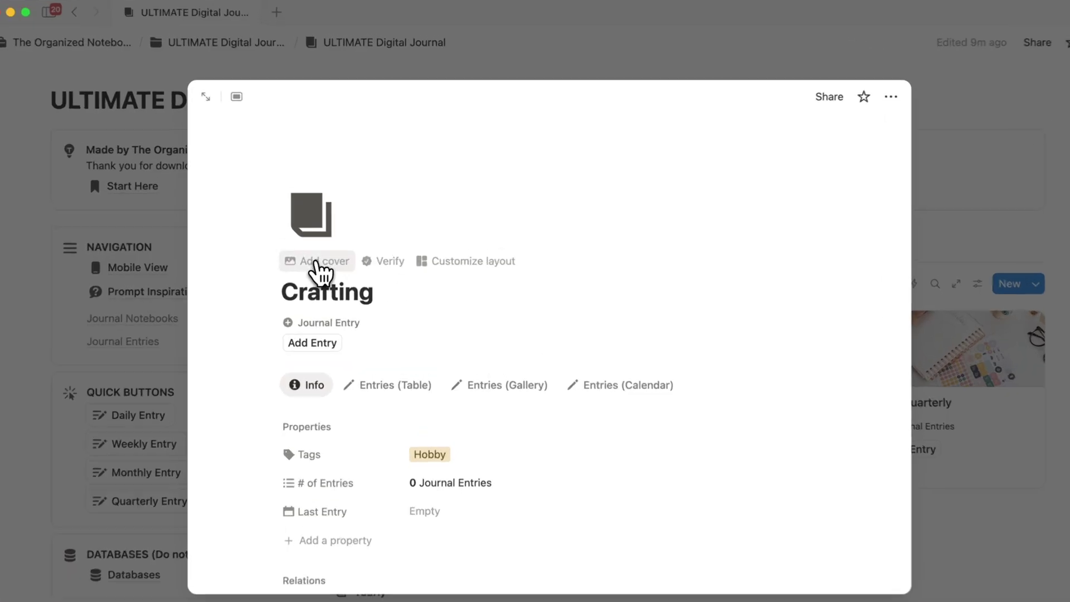
{"action": "left_click", "coordinate": [332, 248]}
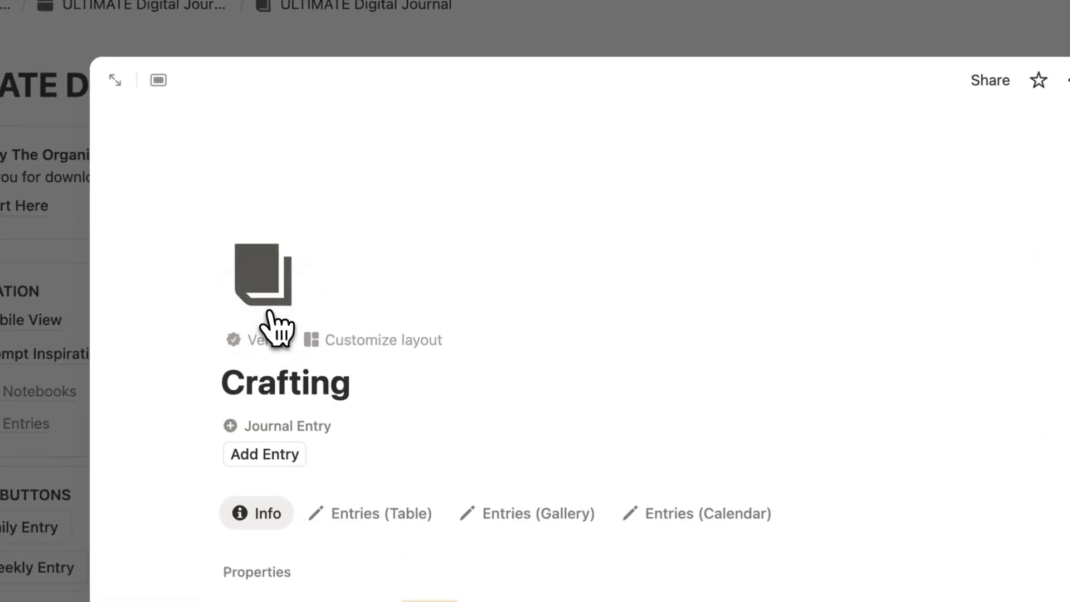
{"action": "left_click", "coordinate": [769, 137]}
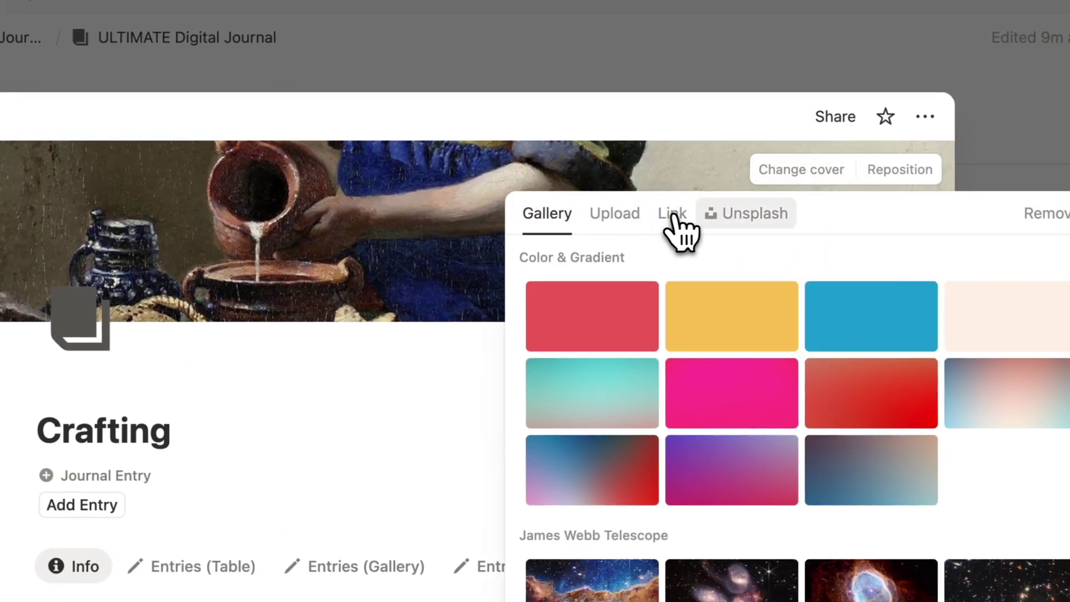
{"action": "left_click", "coordinate": [747, 213]}
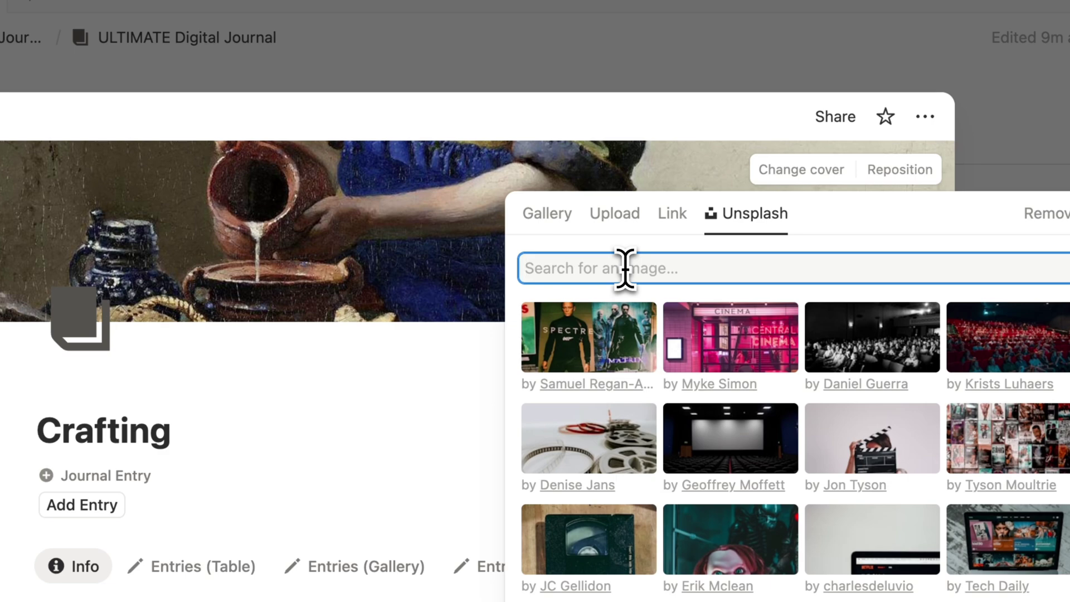
{"action": "type", "text": "knitting"}
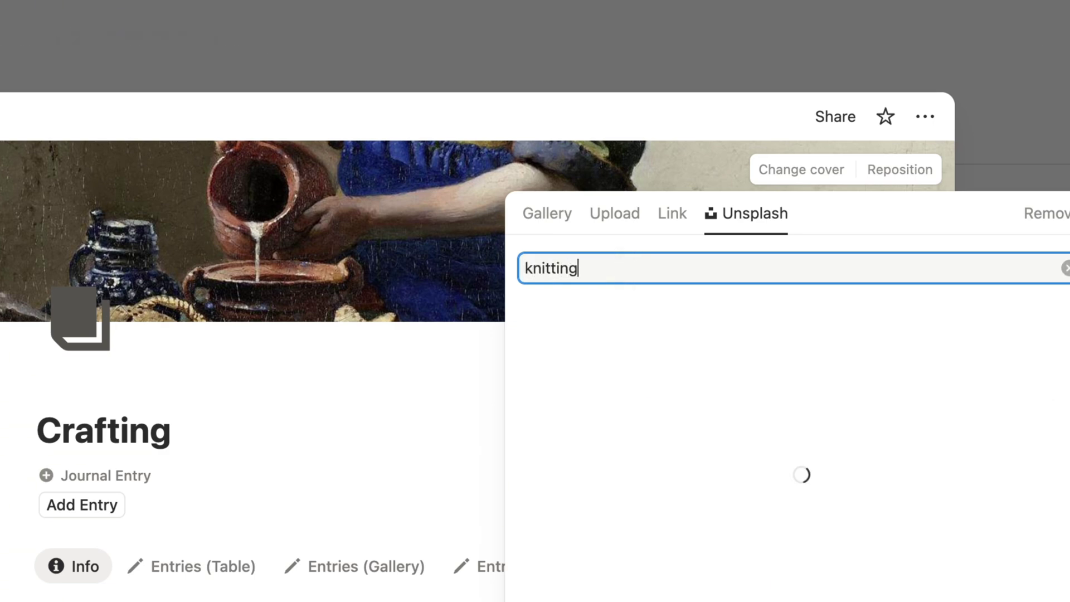
{"action": "left_click", "coordinate": [588, 337]}
{"action": "left_click", "coordinate": [1030, 334]}
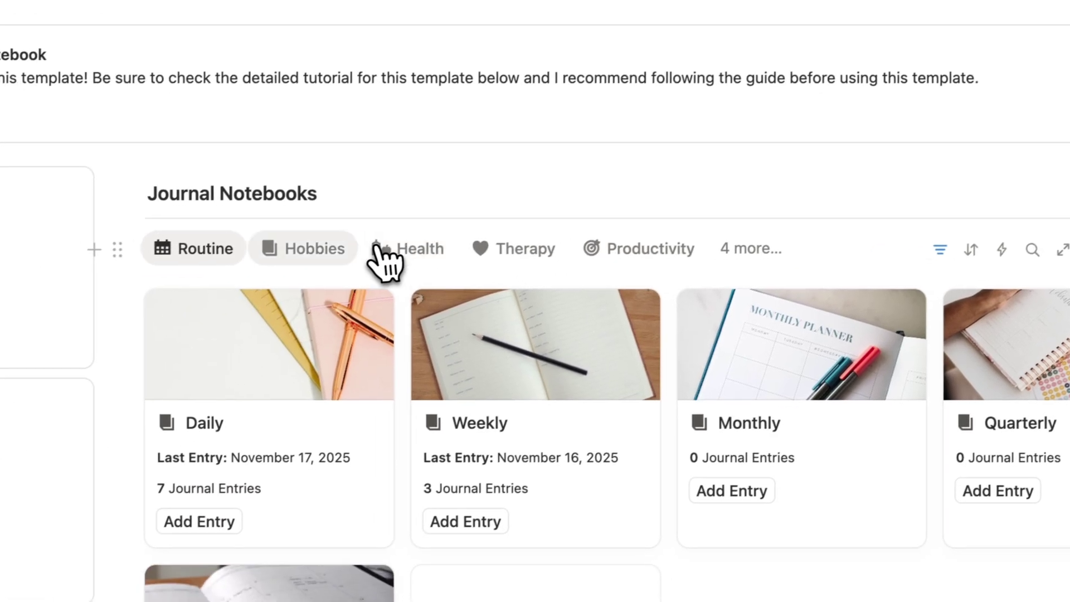
- Inspect the Hobbies view's tag filter and check the tag on the Crafting notebook's page
{"action": "left_click", "coordinate": [91, 331]}
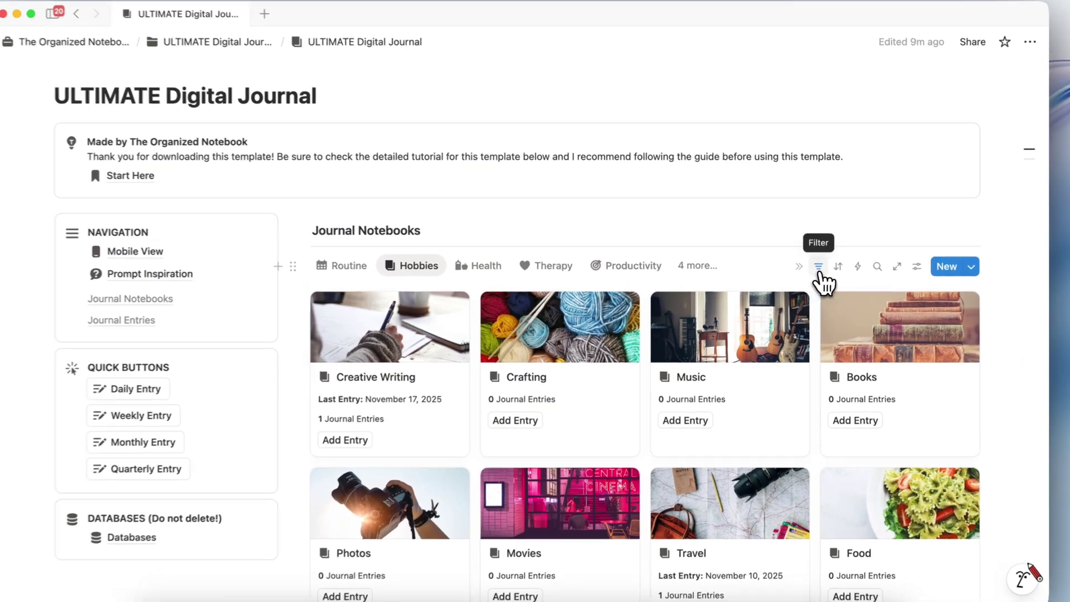
{"action": "left_click", "coordinate": [819, 270]}
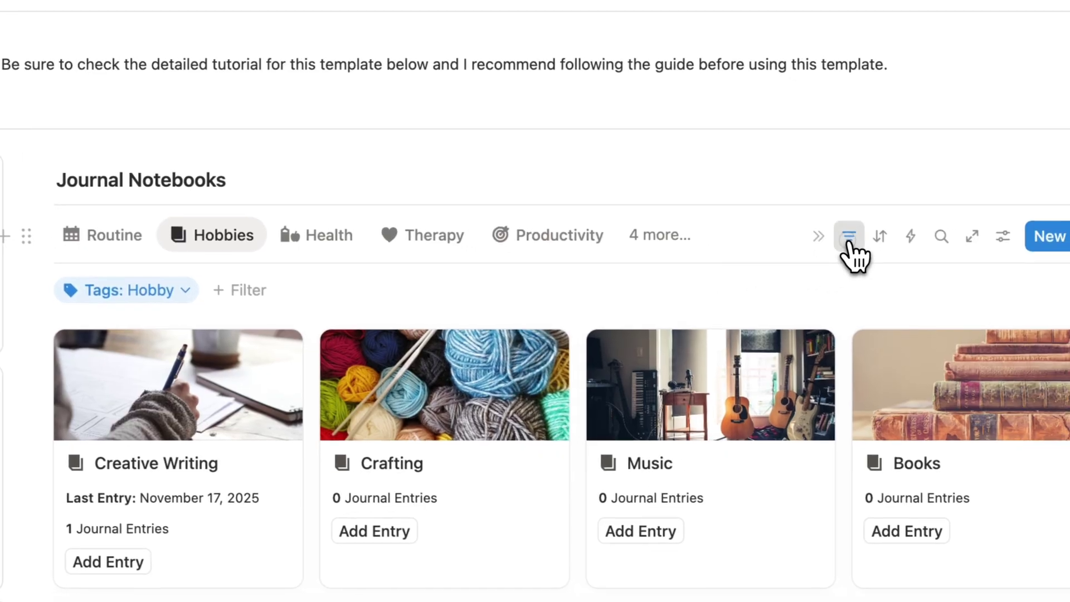
{"action": "left_click", "coordinate": [1052, 260]}
{"action": "left_click", "coordinate": [435, 375]}
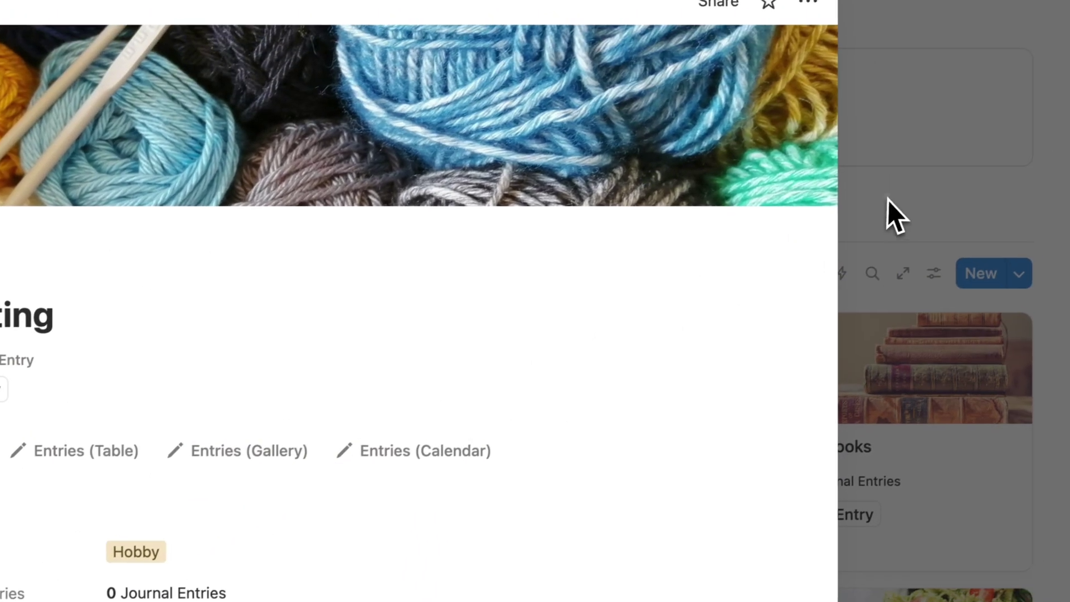
{"action": "left_click", "coordinate": [886, 215]}
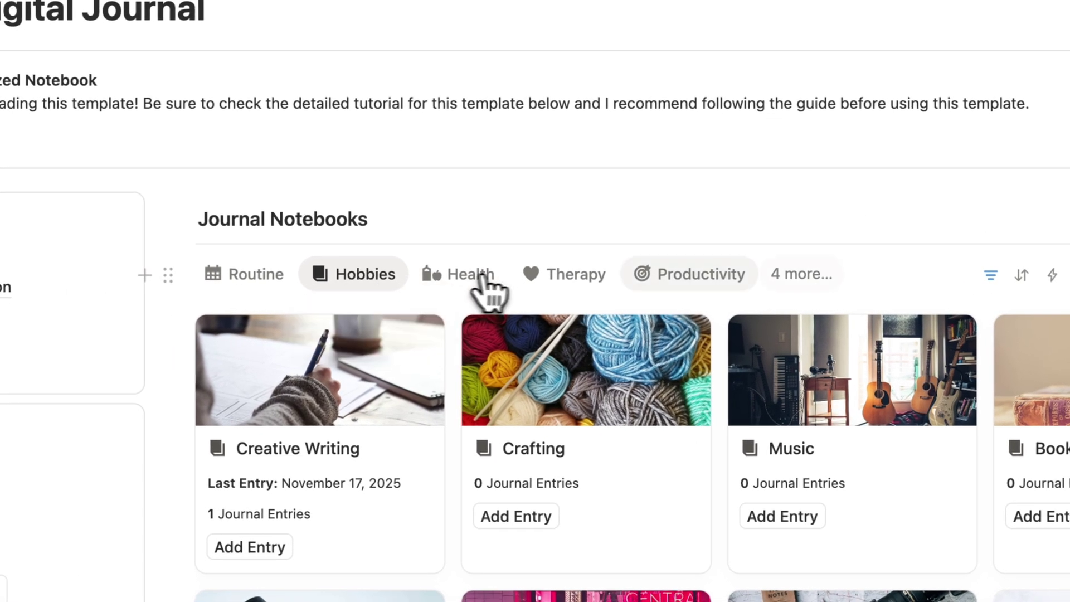
- Show all journal notebooks in the View All gallery and browse the tags on their cards
{"action": "left_click", "coordinate": [801, 274]}
{"action": "left_click", "coordinate": [775, 496]}
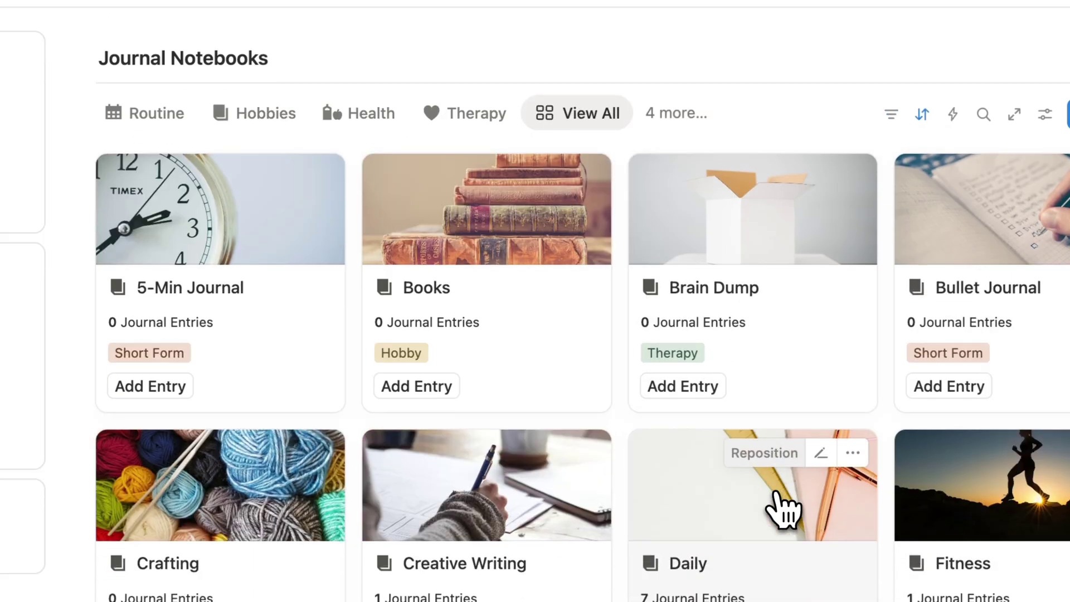
{"action": "scroll", "coordinate": [783, 510], "scroll_direction": "down", "scroll_amount": 6}
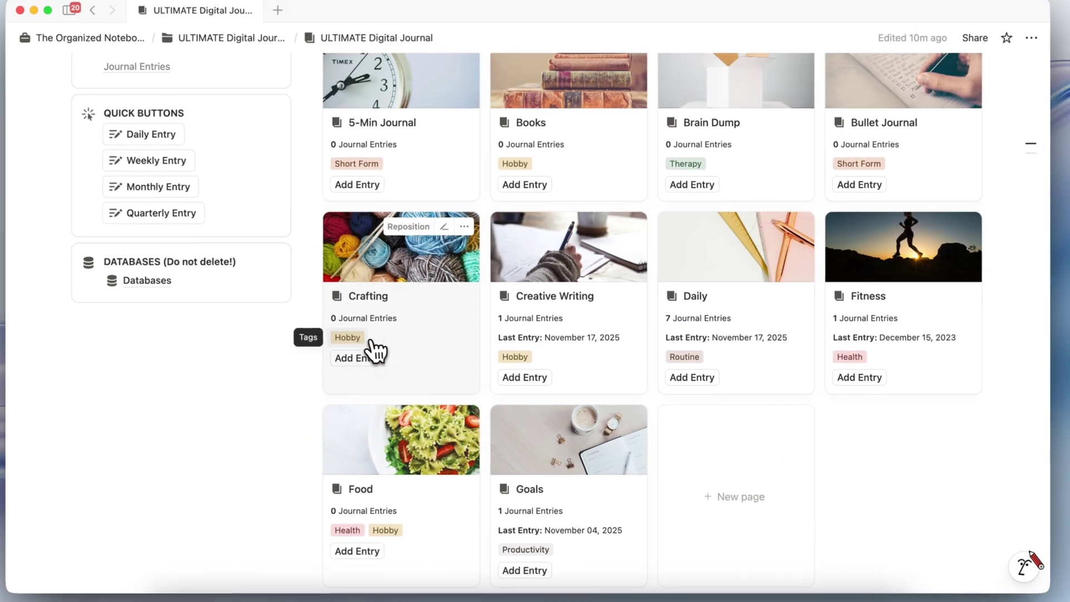
{"action": "scroll", "coordinate": [362, 348], "scroll_direction": "down", "scroll_amount": 3}
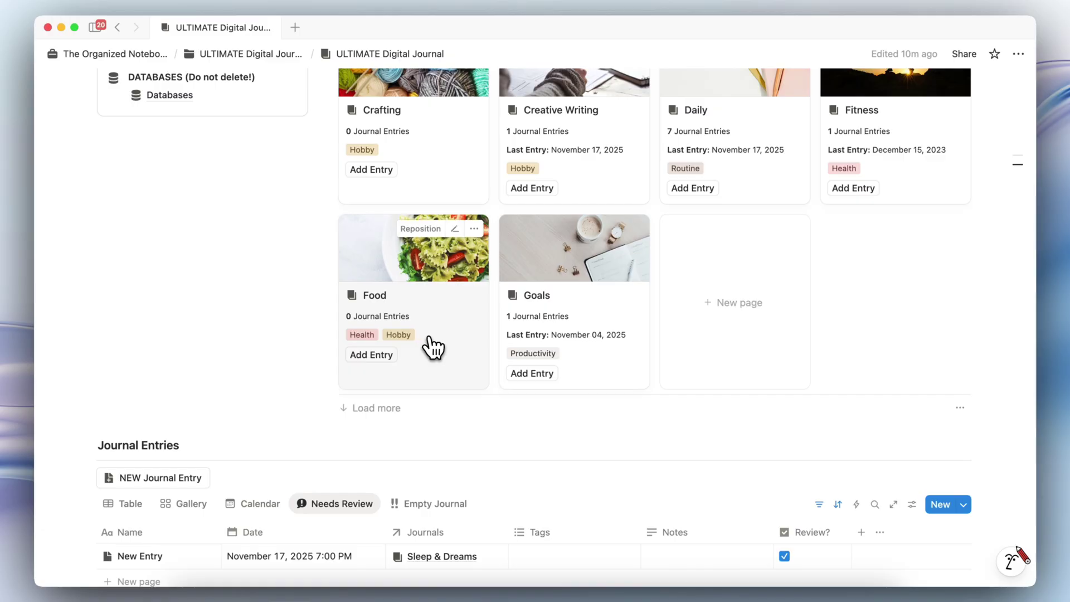
- Duplicate the Routine view of the Journal Notebooks gallery and name the copy New Tab
{"action": "scroll", "coordinate": [440, 348], "scroll_direction": "up", "scroll_amount": 8}
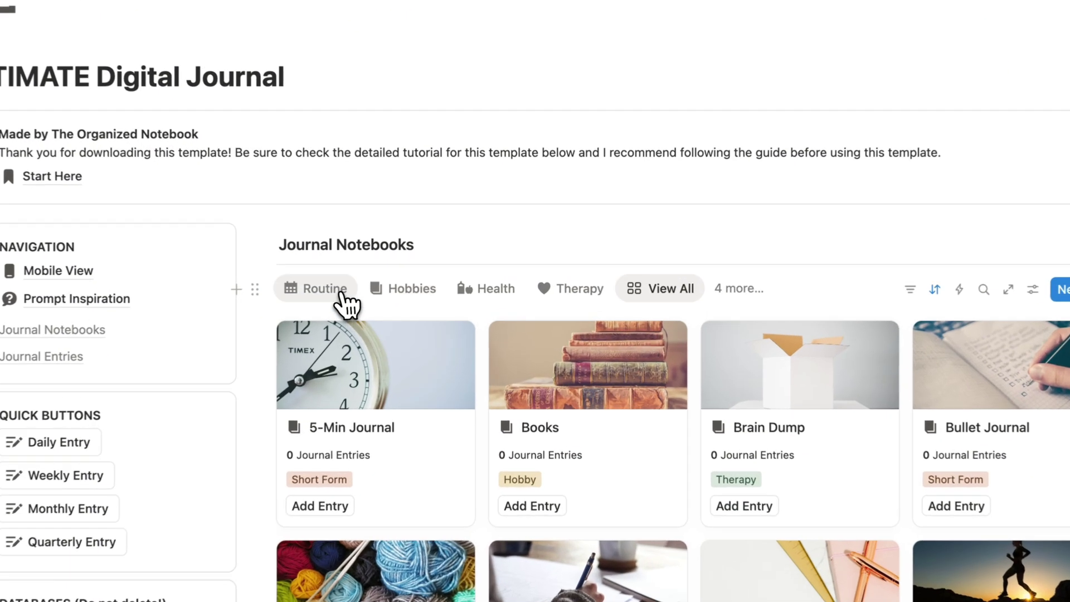
{"action": "left_click", "coordinate": [370, 282]}
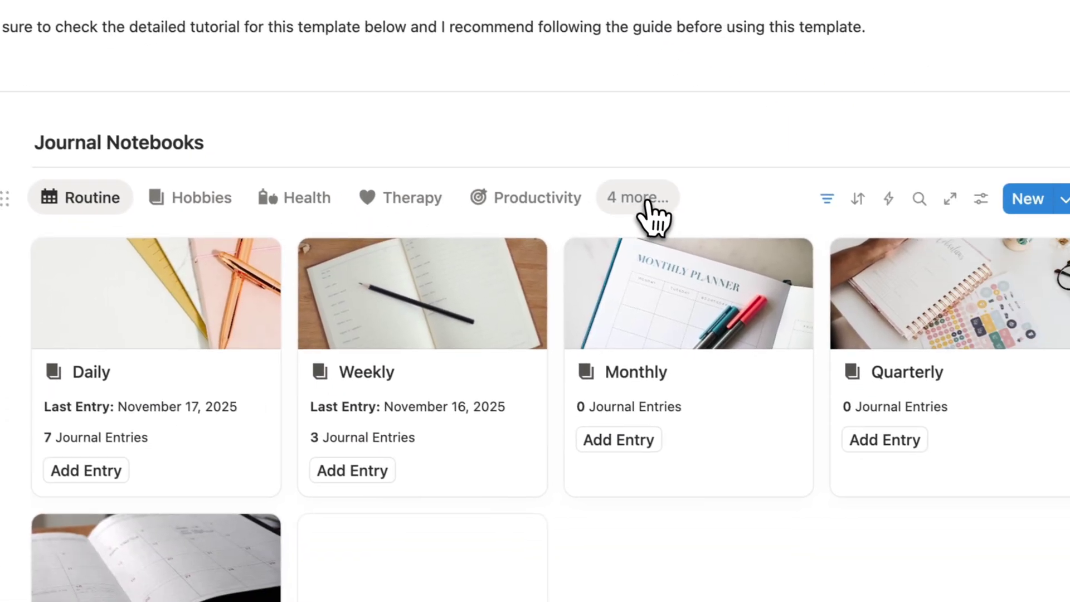
{"action": "left_click", "coordinate": [818, 295]}
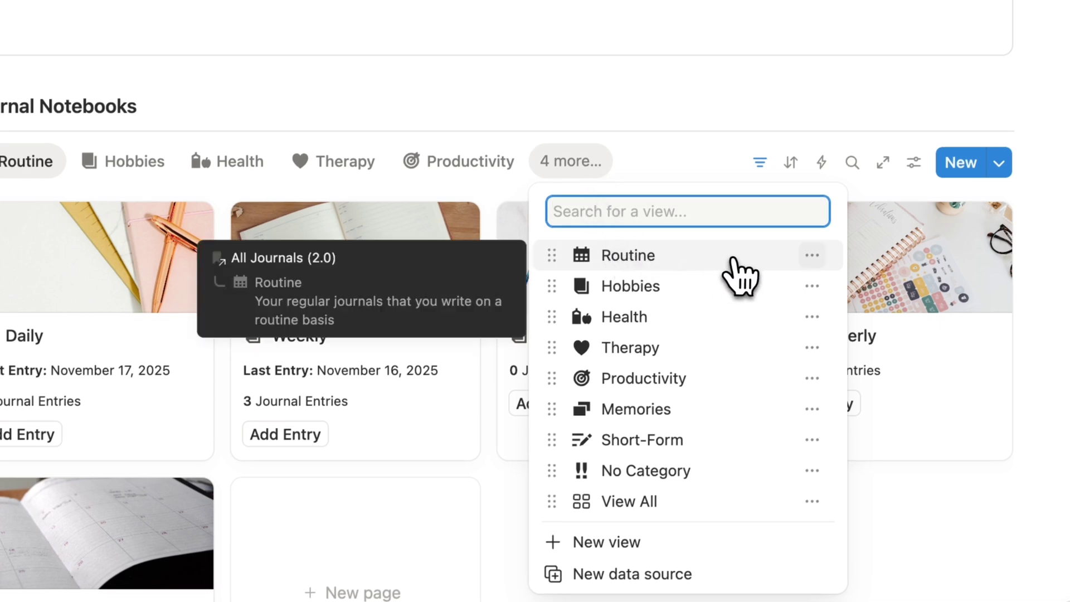
{"action": "left_click", "coordinate": [820, 258]}
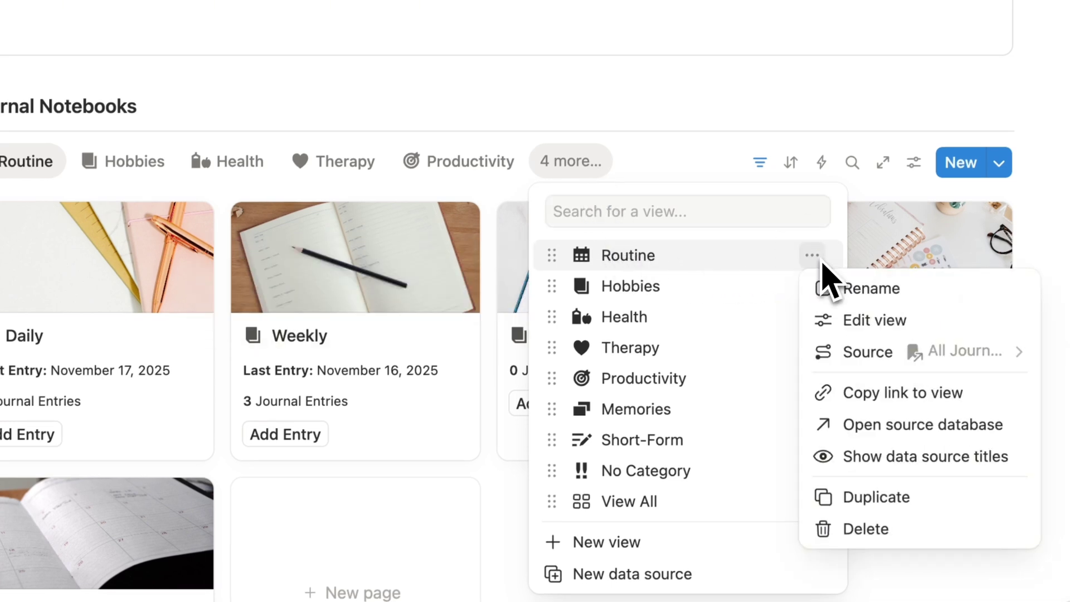
{"action": "left_click", "coordinate": [875, 498]}
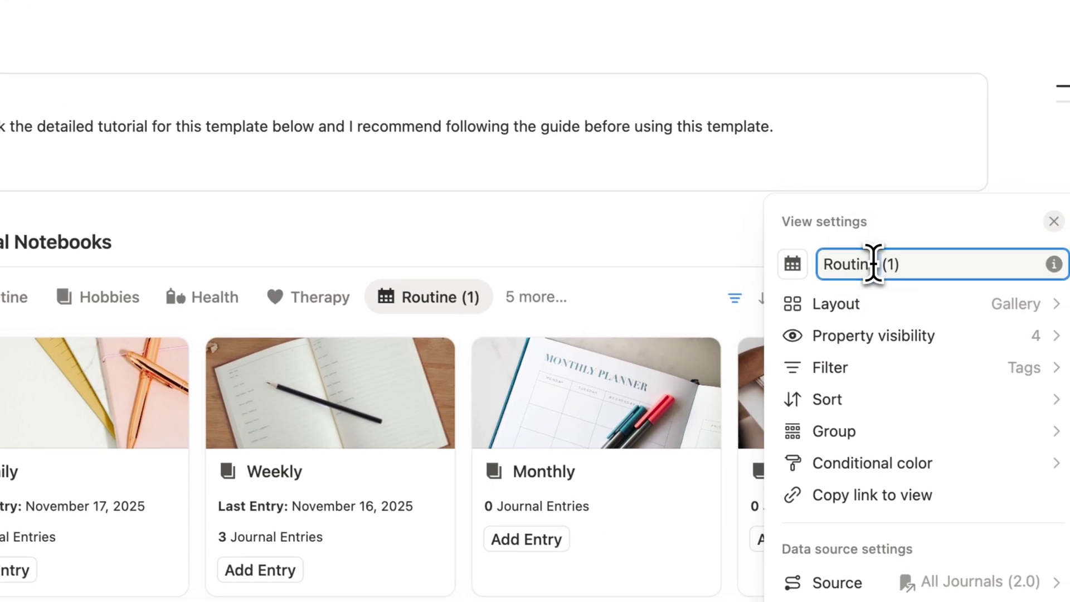
{"action": "type", "text": "New Tab"}
{"action": "left_click", "coordinate": [647, 309]}
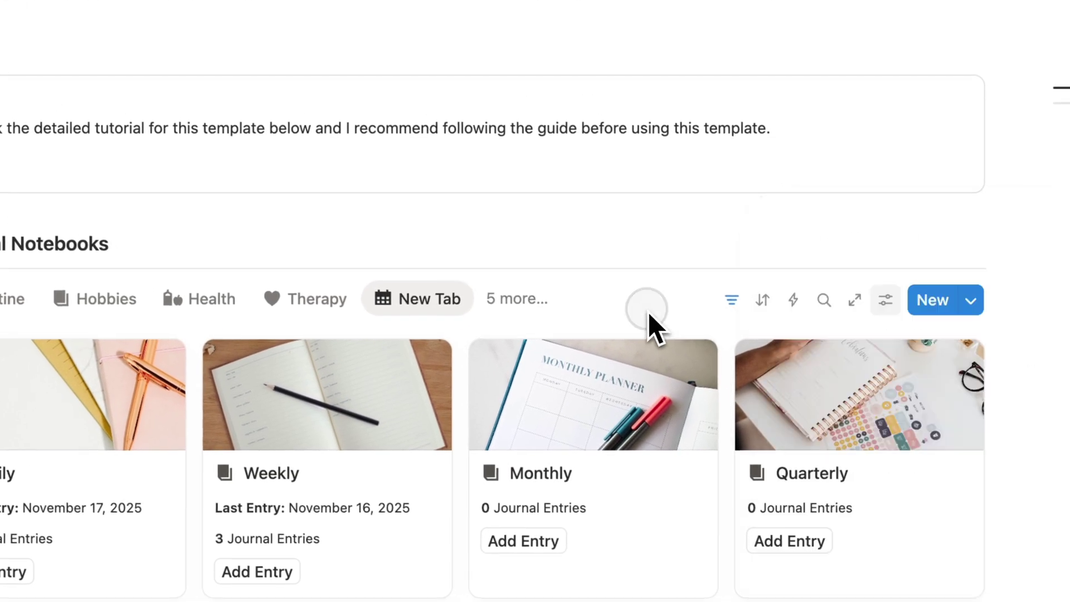
- Open the filter of the New Tab view in Journal Notebooks
{"action": "left_click", "coordinate": [730, 305]}
{"action": "left_click", "coordinate": [11, 355]}
{"action": "left_click", "coordinate": [1, 461]}
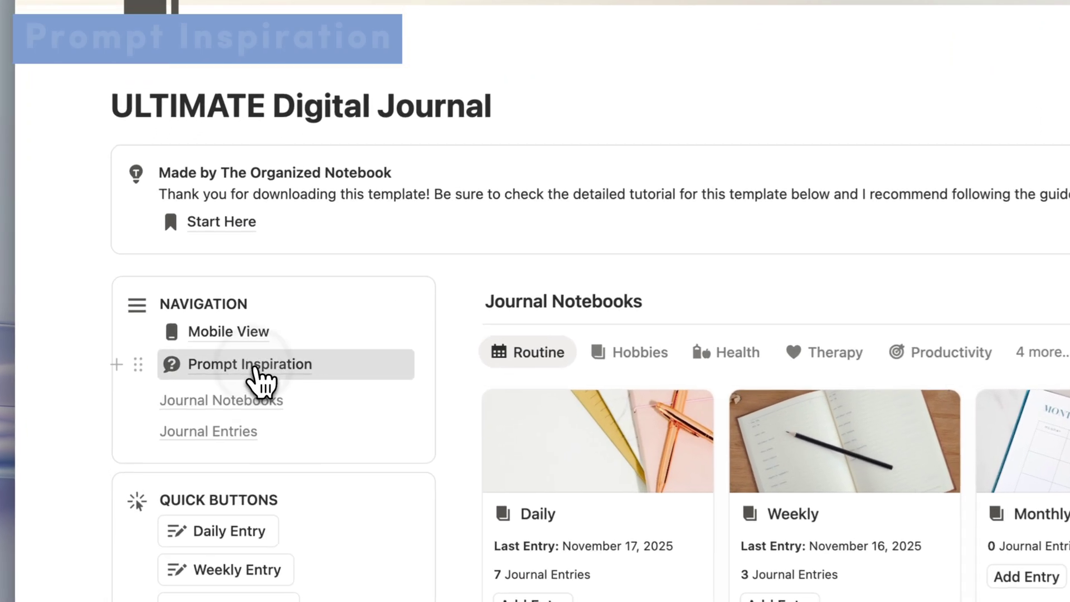
- Open the Prompt Inspiration page and look over the Daily view of Routine Prompts
{"action": "left_click", "coordinate": [189, 346]}
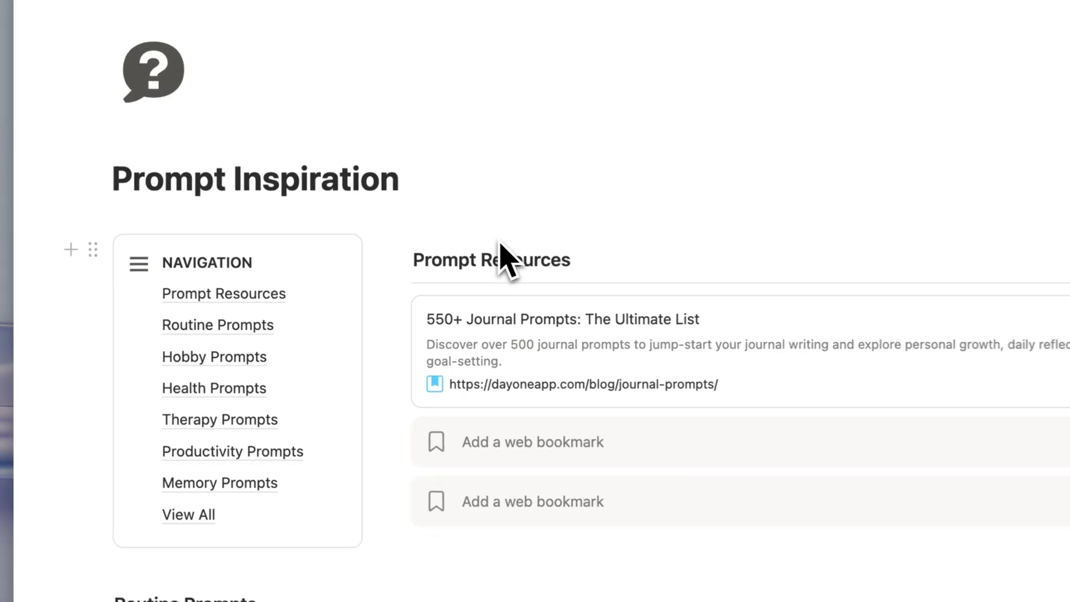
{"action": "scroll", "coordinate": [360, 268], "scroll_direction": "down", "scroll_amount": 8}
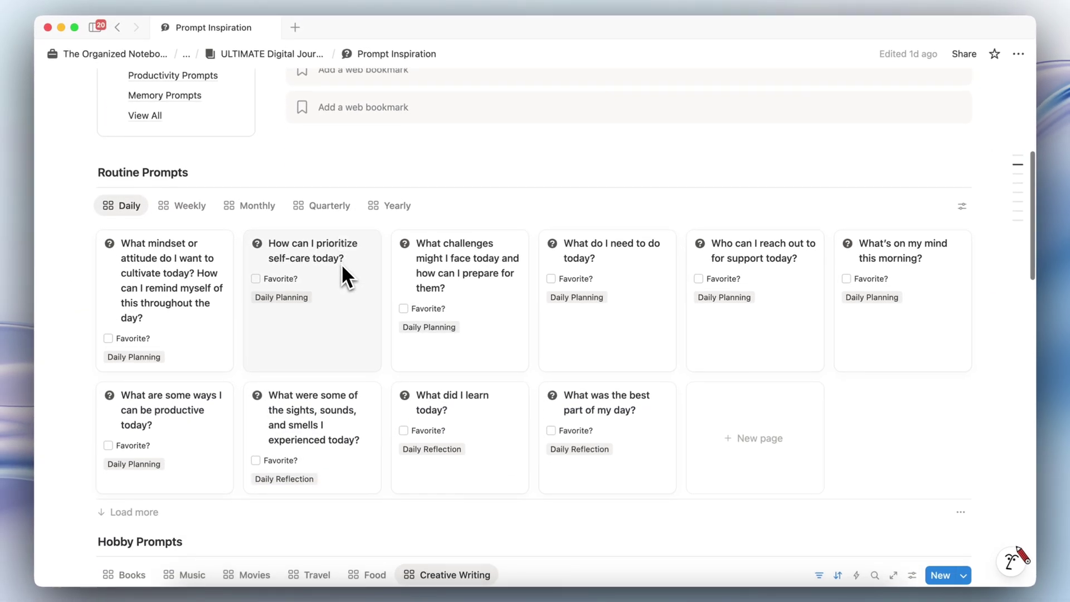
{"action": "scroll", "coordinate": [342, 263], "scroll_direction": "down", "scroll_amount": 3}
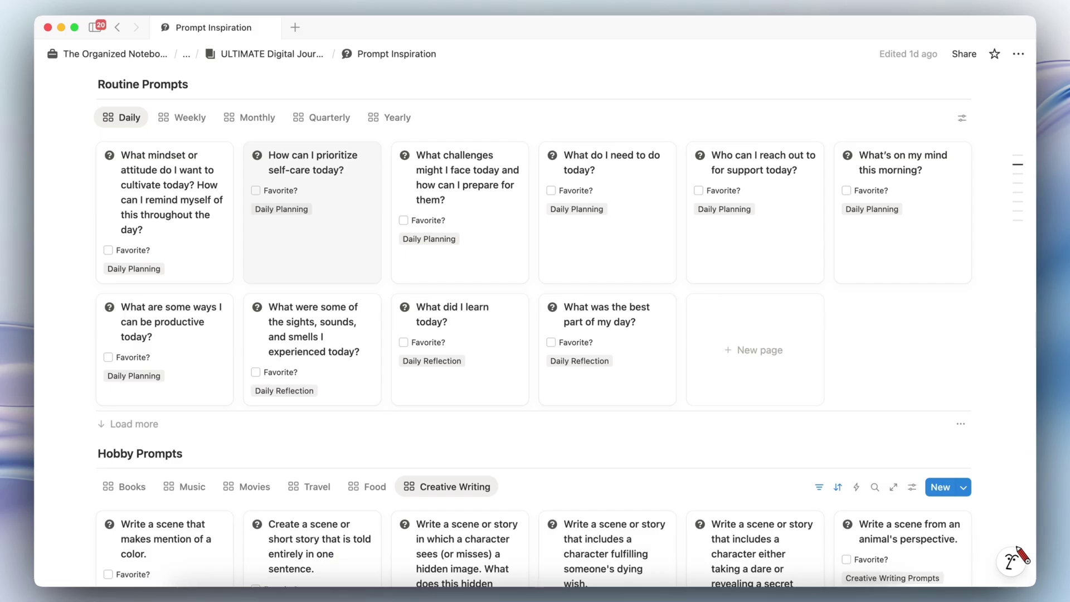
{"action": "scroll", "coordinate": [342, 266], "scroll_direction": "up", "scroll_amount": 3}
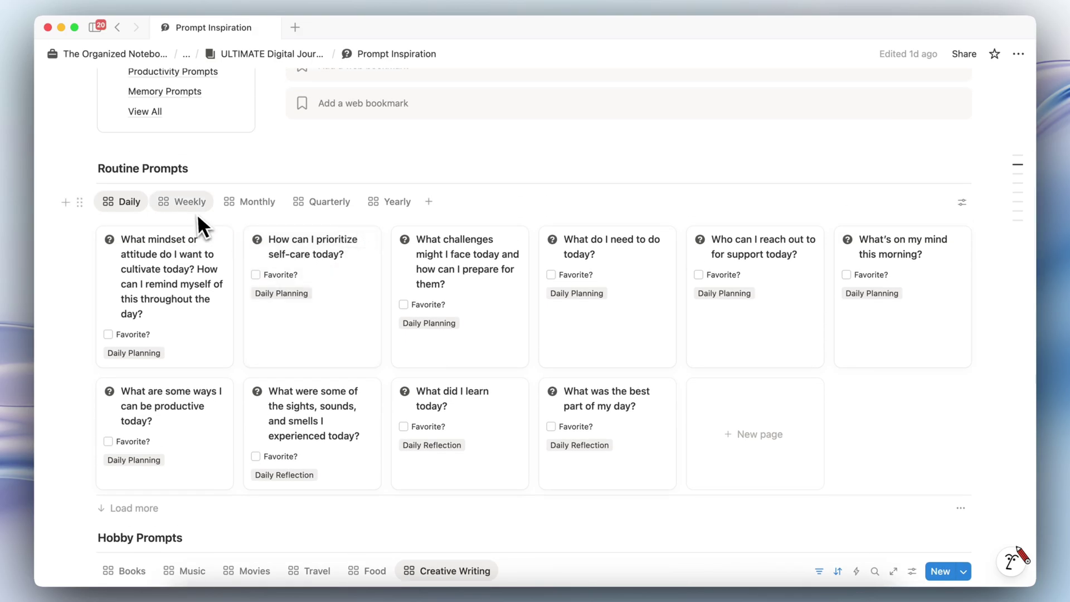
- Browse the Weekly, Monthly, Quarterly and Yearly views of Routine Prompts and return to Daily
{"action": "left_click", "coordinate": [187, 205]}
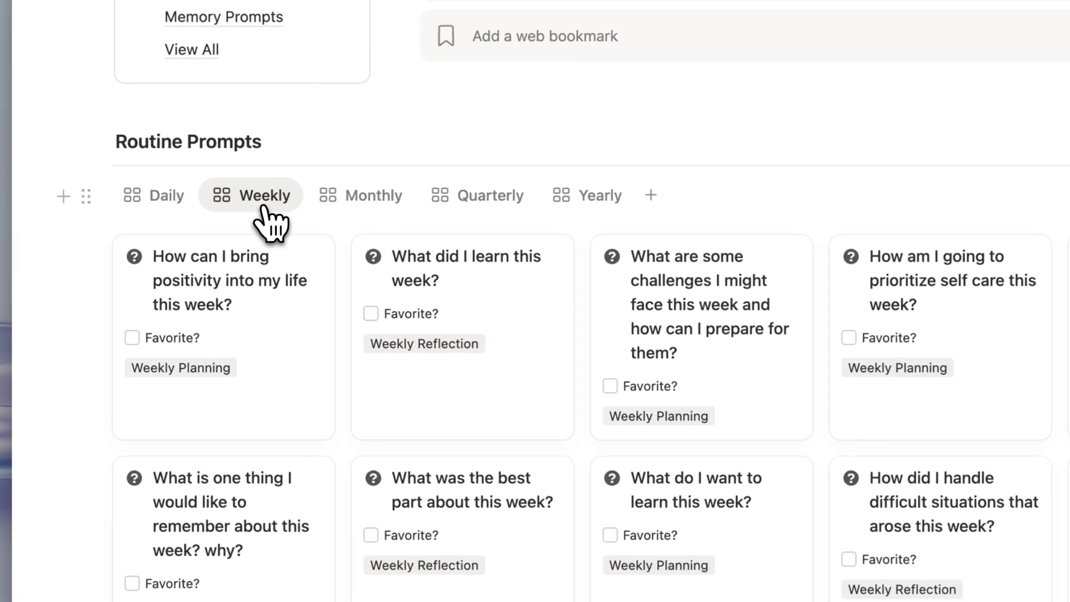
{"action": "left_click", "coordinate": [390, 201]}
{"action": "left_click", "coordinate": [479, 198]}
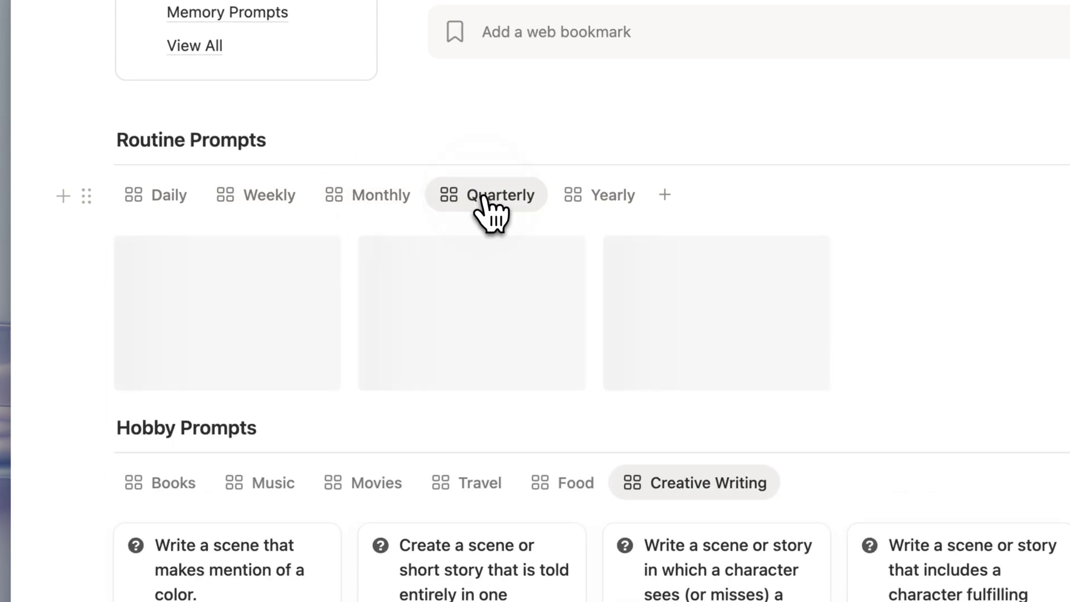
{"action": "left_click", "coordinate": [593, 199]}
{"action": "left_click", "coordinate": [167, 199]}
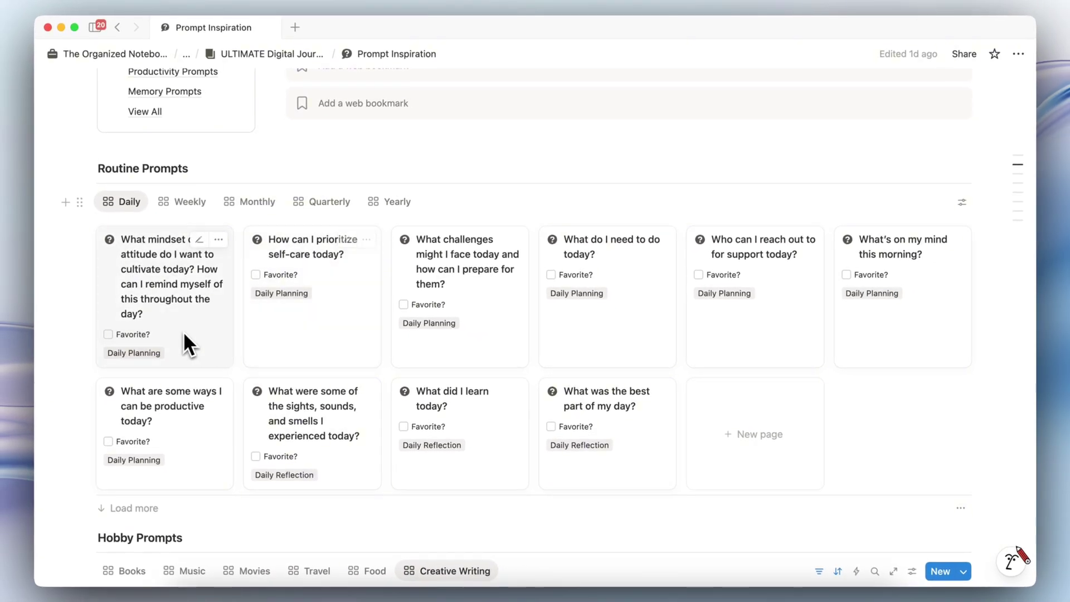
- Show the Books view of Hobby Prompts and look through the Health, Therapy, Productivity, Memory and View All prompt sections
{"action": "scroll", "coordinate": [252, 341], "scroll_direction": "down", "scroll_amount": 10}
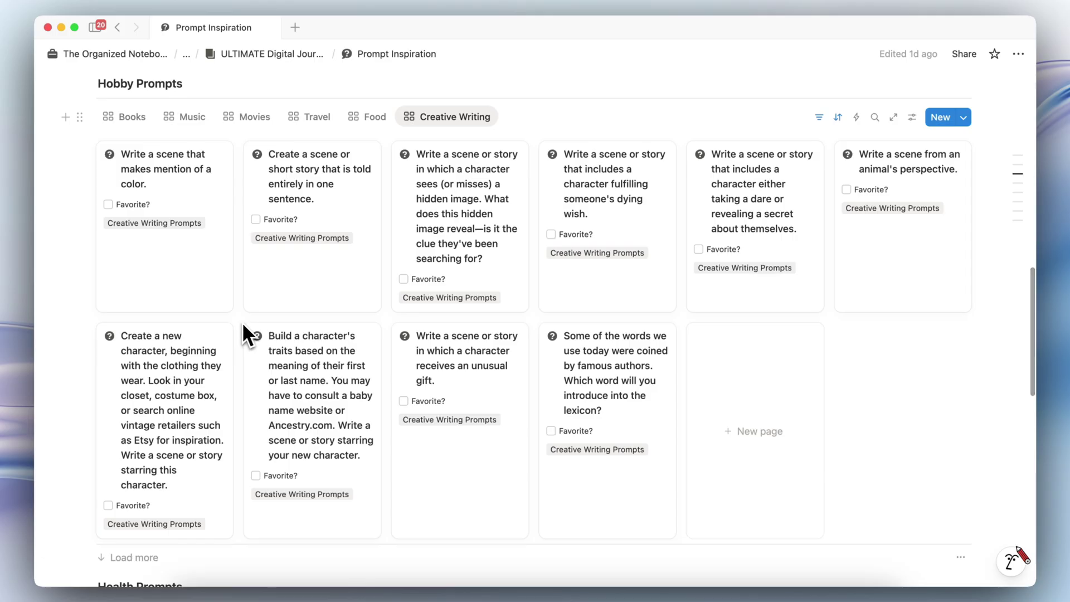
{"action": "left_click", "coordinate": [138, 119]}
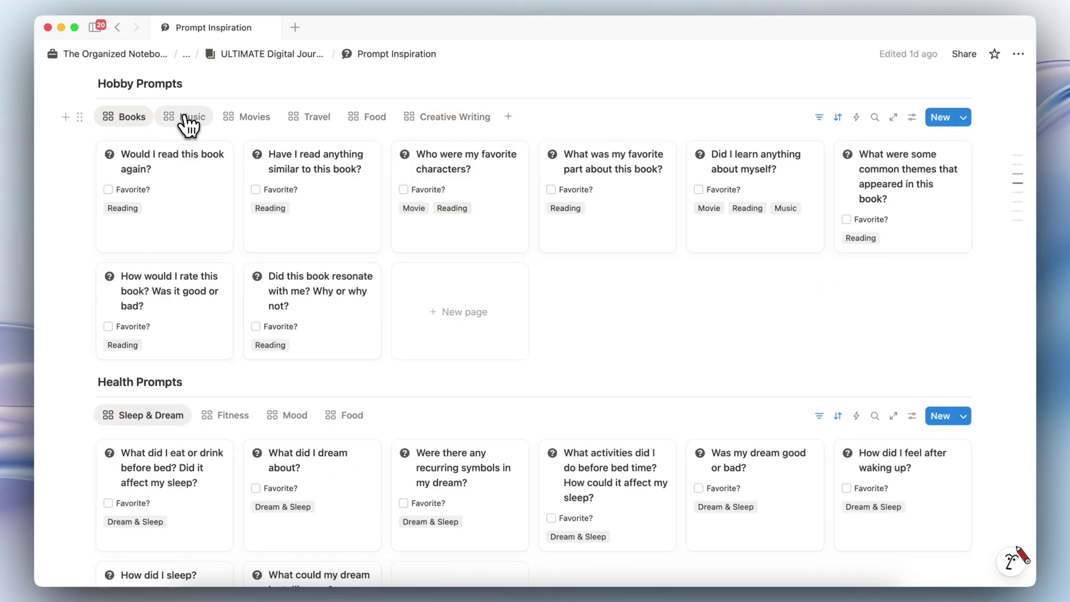
{"action": "scroll", "coordinate": [191, 125], "scroll_direction": "down", "scroll_amount": 3}
{"action": "scroll", "coordinate": [212, 288], "scroll_direction": "down", "scroll_amount": 7}
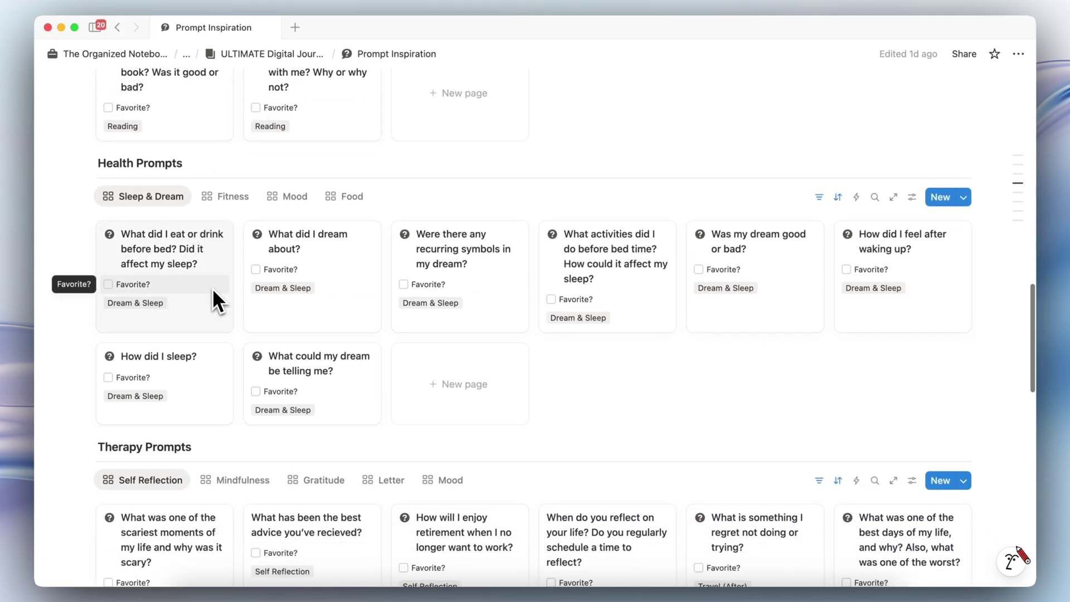
{"action": "scroll", "coordinate": [211, 321], "scroll_direction": "down", "scroll_amount": 4}
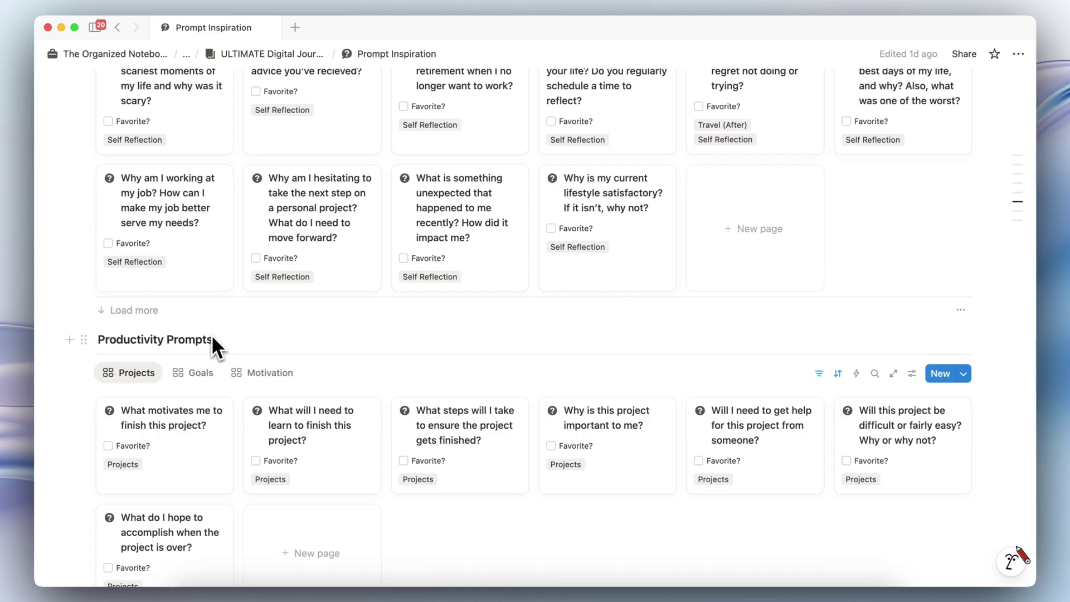
{"action": "scroll", "coordinate": [212, 335], "scroll_direction": "down", "scroll_amount": 5}
{"action": "scroll", "coordinate": [211, 335], "scroll_direction": "down", "scroll_amount": 7}
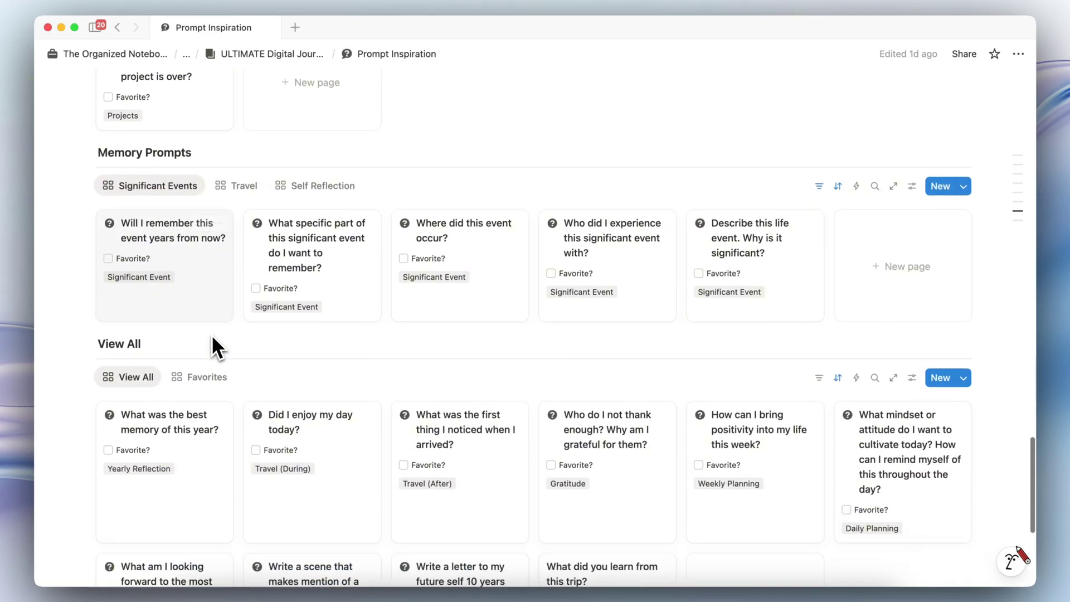
- Mark the Daily routine prompt about what mindset or attitude to cultivate today as a favorite
{"action": "scroll", "coordinate": [222, 376], "scroll_direction": "up", "scroll_amount": 20}
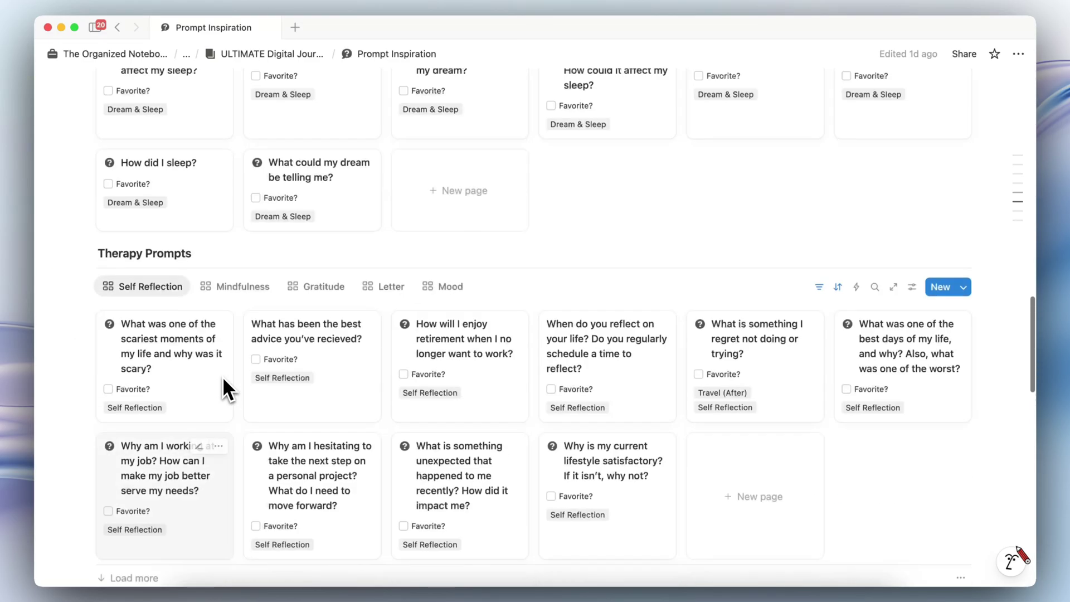
{"action": "scroll", "coordinate": [222, 376], "scroll_direction": "up", "scroll_amount": 7}
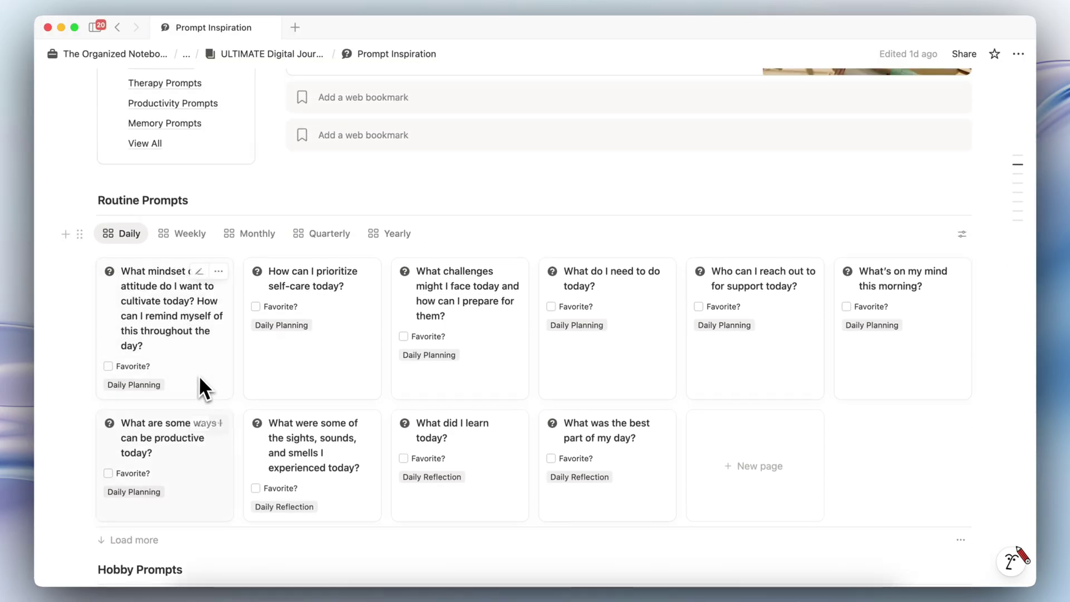
{"action": "left_click", "coordinate": [108, 366]}
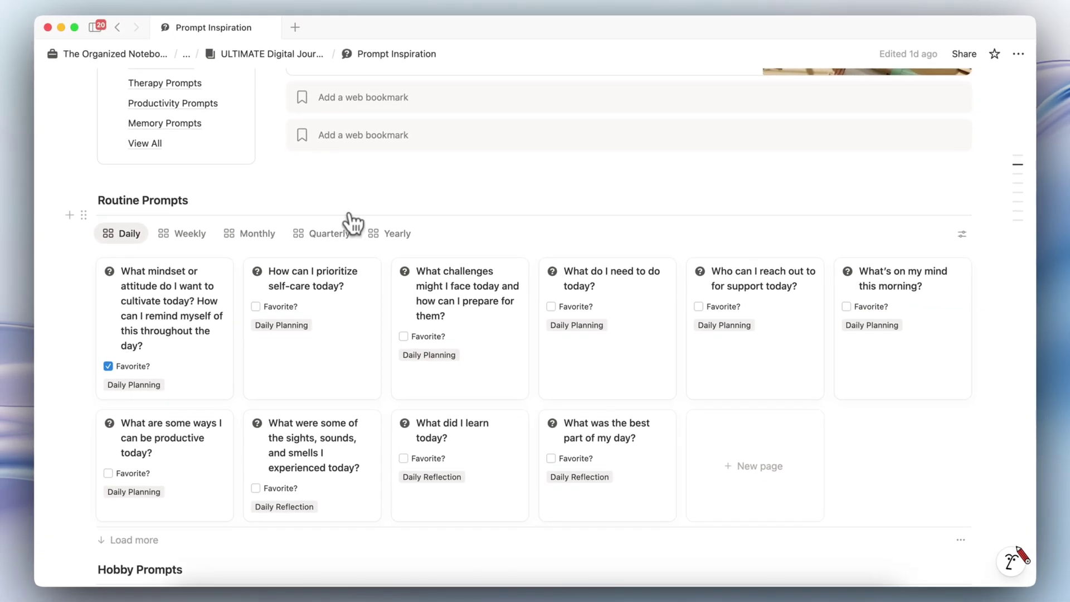
- Return to the ULTIMATE Digital Journal page and create a daily entry from the quick buttons using the Daily Entry template
{"action": "scroll", "coordinate": [351, 223], "scroll_direction": "up", "scroll_amount": 5}
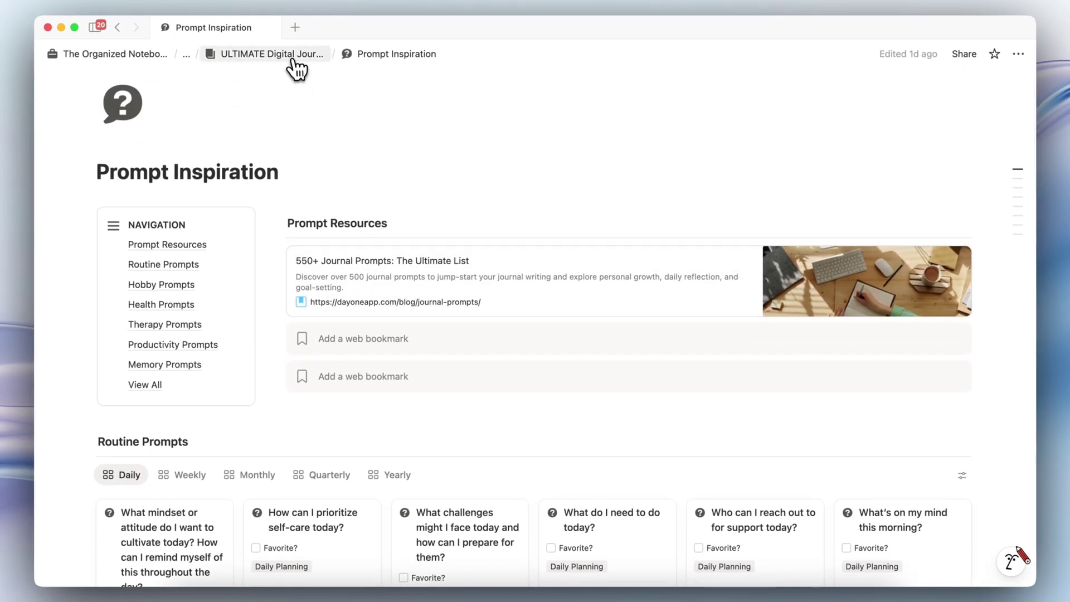
{"action": "left_click", "coordinate": [293, 60]}
{"action": "scroll", "coordinate": [175, 391], "scroll_direction": "down", "scroll_amount": 2}
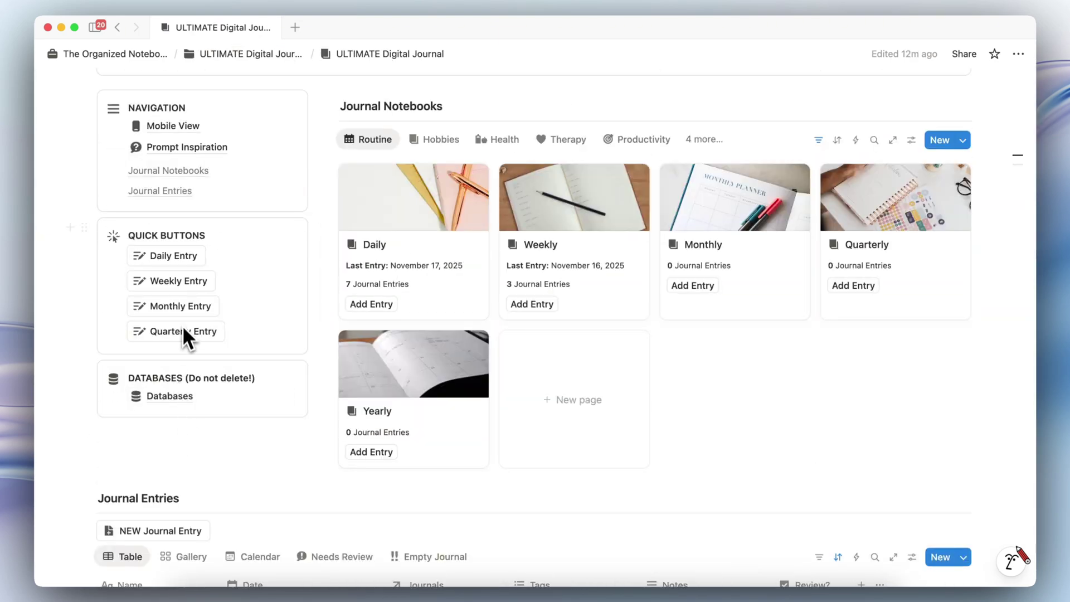
{"action": "left_click", "coordinate": [185, 256]}
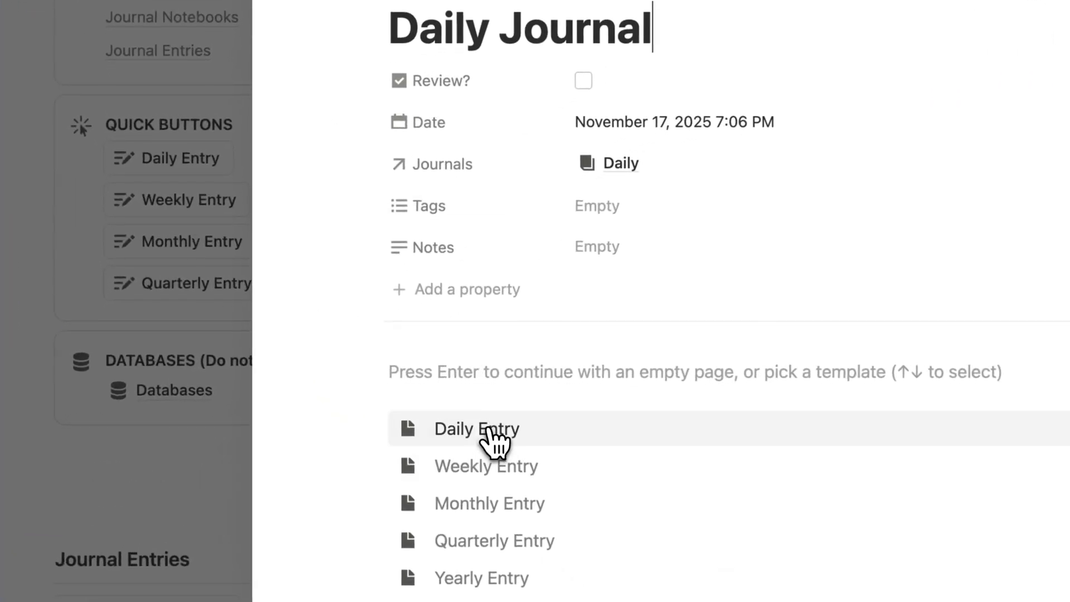
{"action": "left_click", "coordinate": [491, 430]}
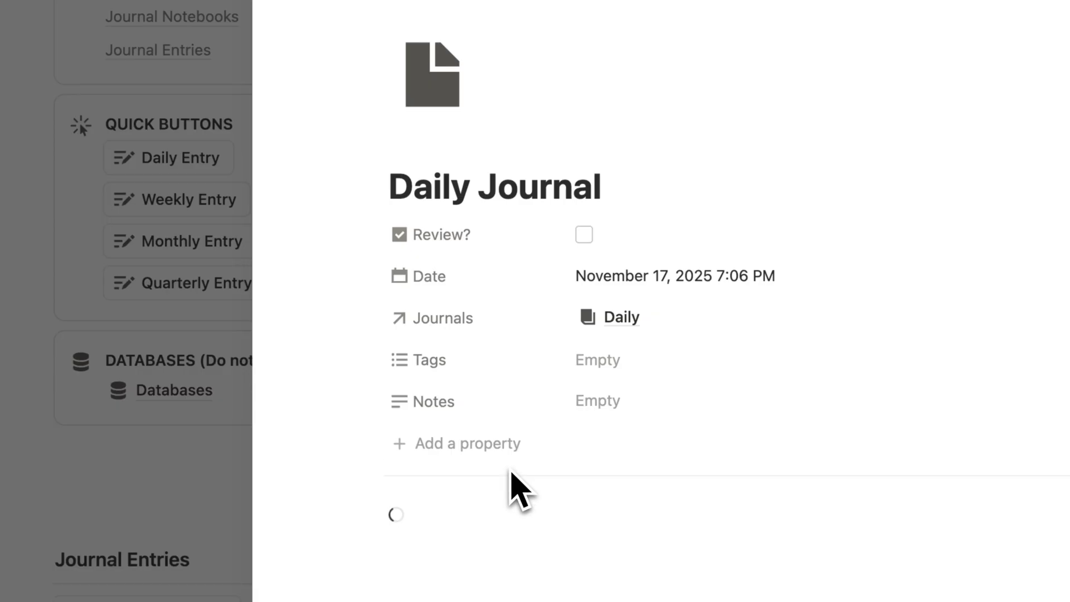
- Expand Prompt Ideas in the daily entry, show its Favorites! view, and close the entry
{"action": "scroll", "coordinate": [613, 419], "scroll_direction": "down", "scroll_amount": 5}
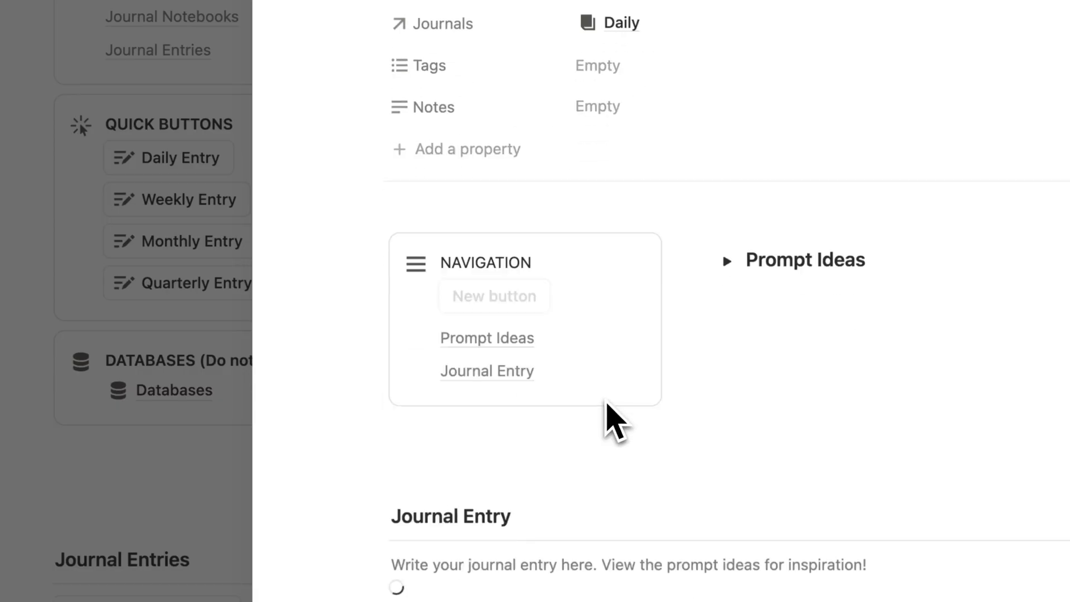
{"action": "left_click", "coordinate": [725, 258]}
{"action": "left_click", "coordinate": [524, 334]}
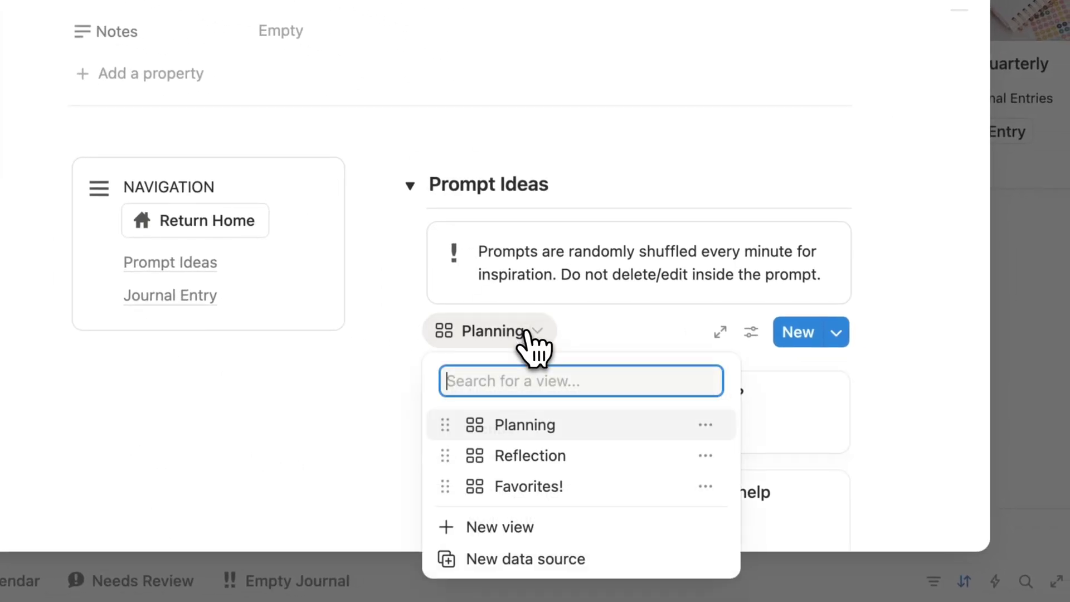
{"action": "left_click", "coordinate": [560, 488]}
{"action": "scroll", "coordinate": [583, 356], "scroll_direction": "down", "scroll_amount": 5}
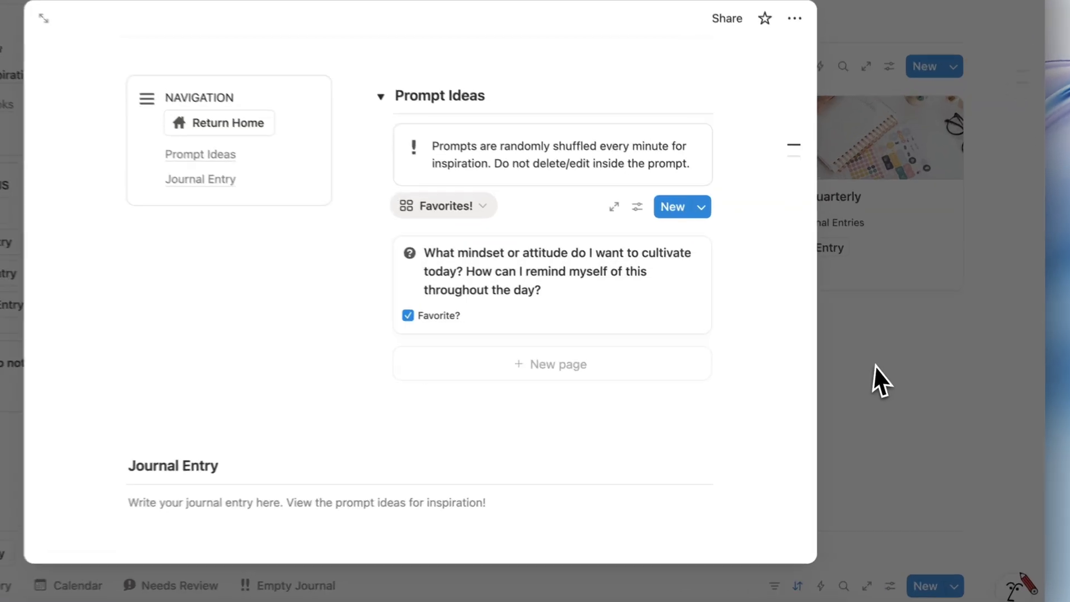
{"action": "left_click", "coordinate": [900, 388]}
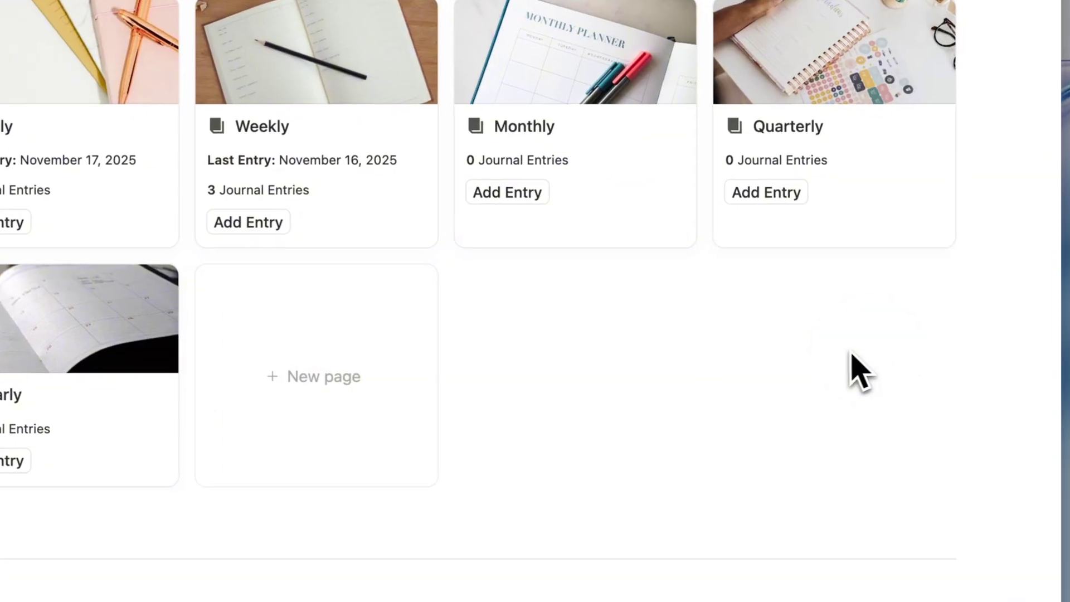
- Reopen Prompt Inspiration and inspect the page of the Books prompt about common themes that appeared in the book
{"action": "left_click", "coordinate": [182, 147]}
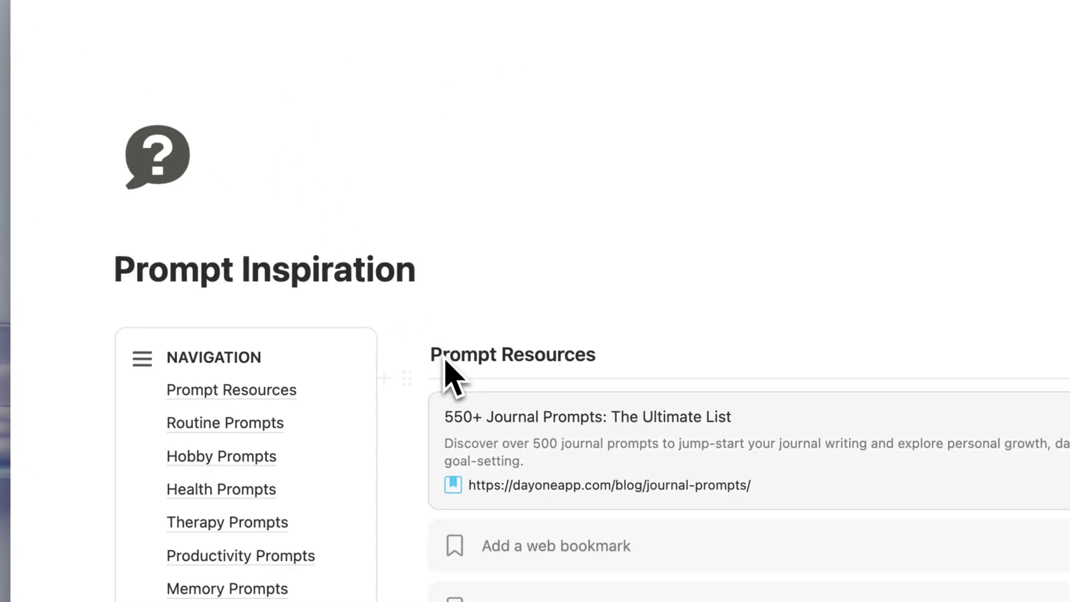
{"action": "scroll", "coordinate": [451, 390], "scroll_direction": "down", "scroll_amount": 10}
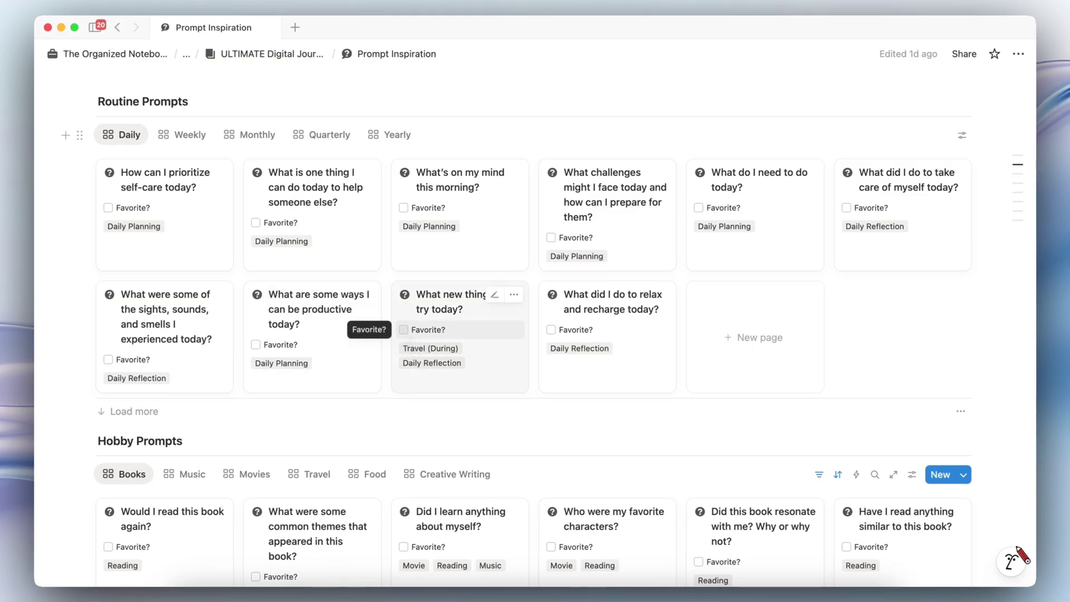
{"action": "scroll", "coordinate": [406, 329], "scroll_direction": "down", "scroll_amount": 5}
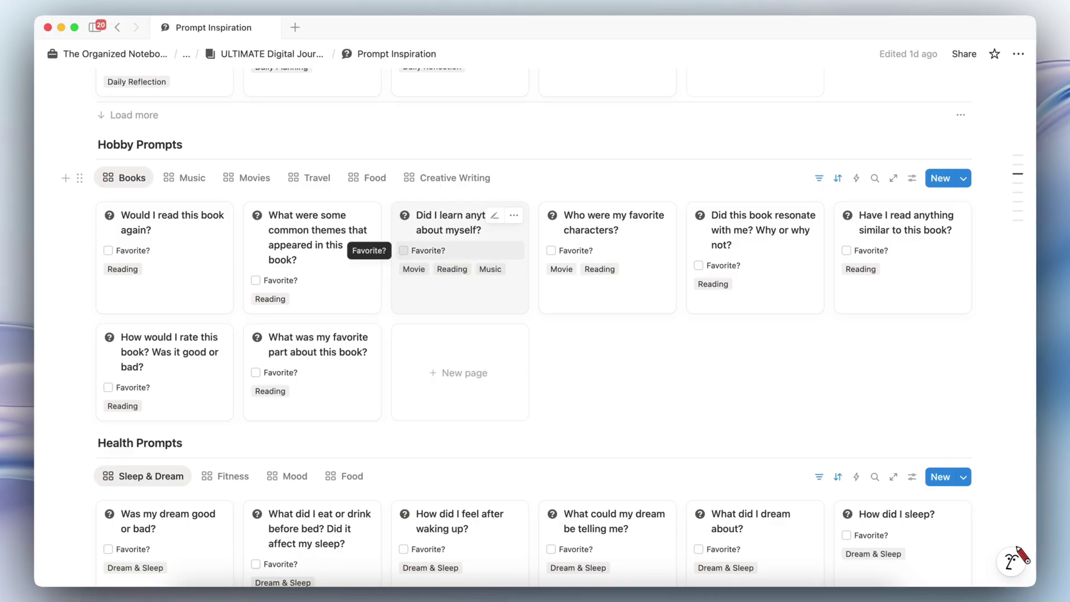
{"action": "left_click", "coordinate": [384, 256]}
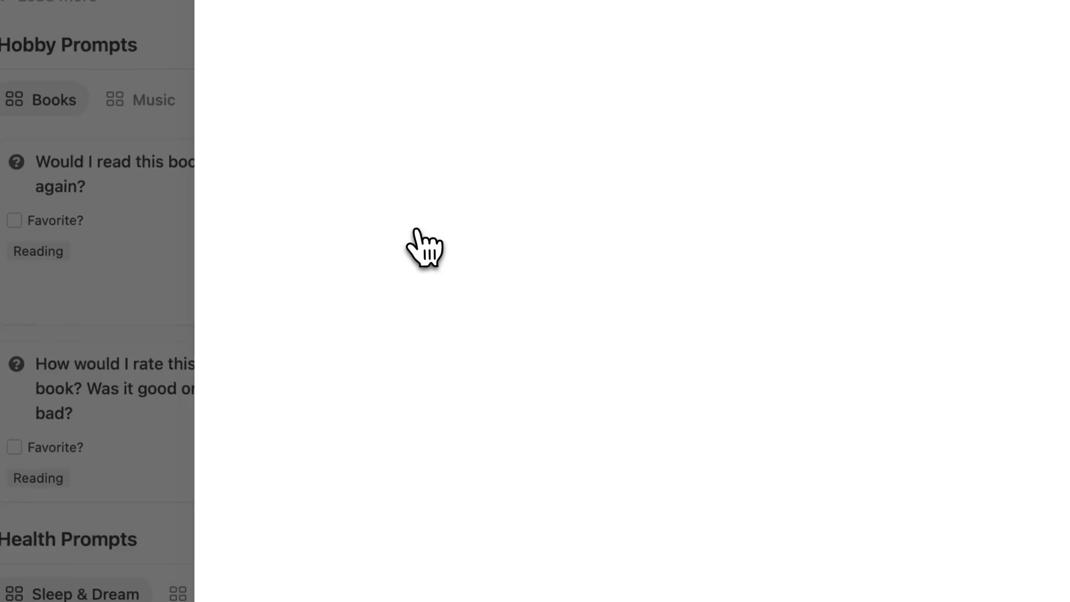
{"action": "scroll", "coordinate": [373, 301], "scroll_direction": "down", "scroll_amount": 5}
{"action": "scroll", "coordinate": [415, 333], "scroll_direction": "up", "scroll_amount": 5}
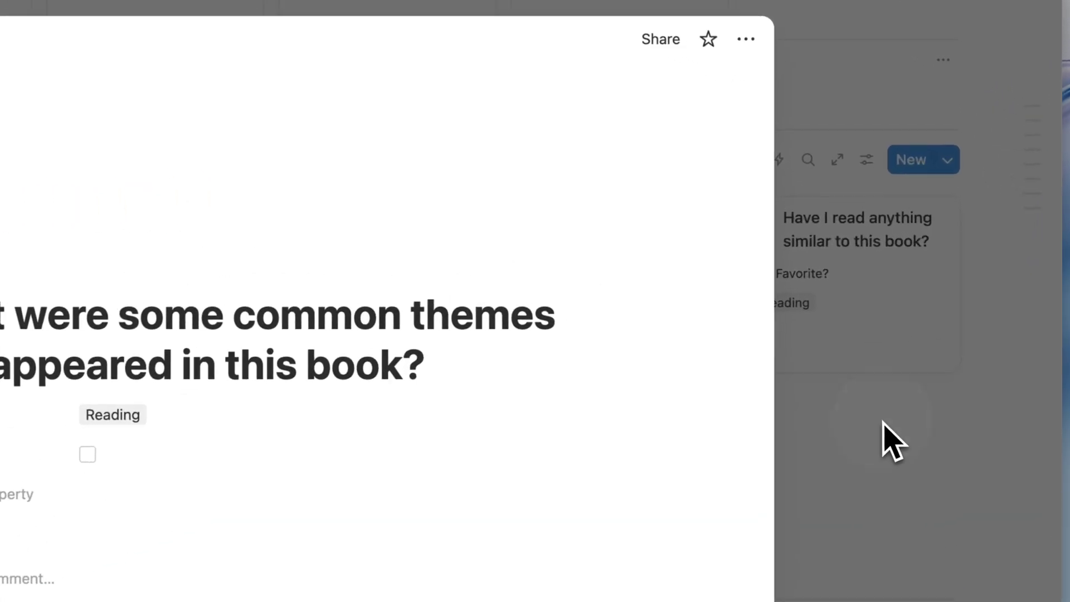
- Close the prompt page, return to the ULTIMATE Digital Journal page, and show the Hobbies notebooks
{"action": "left_click", "coordinate": [926, 361]}
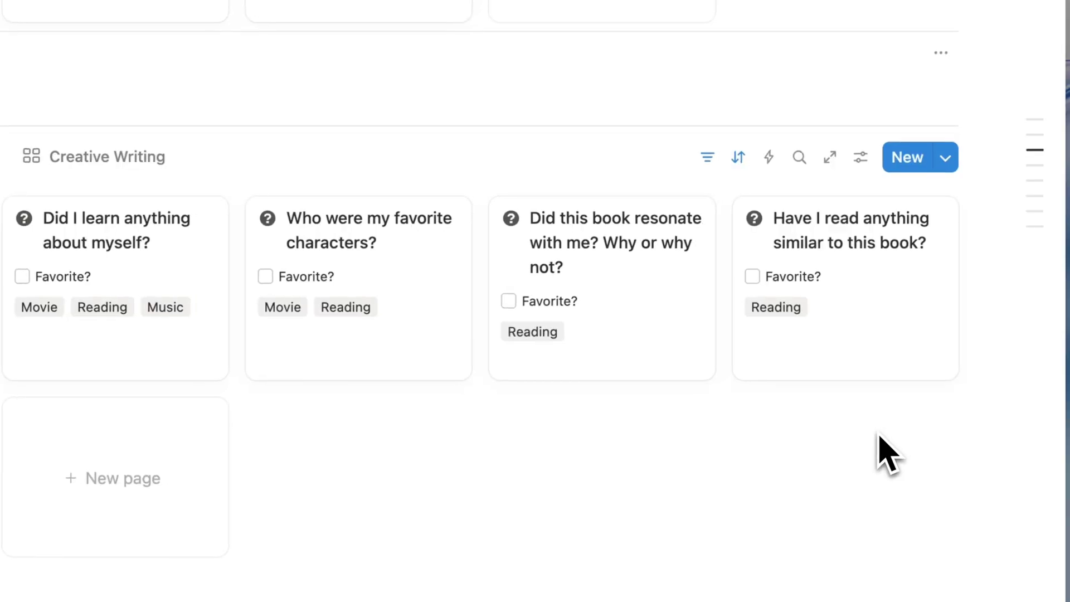
{"action": "scroll", "coordinate": [923, 368], "scroll_direction": "up", "scroll_amount": 10}
{"action": "scroll", "coordinate": [879, 454], "scroll_direction": "up", "scroll_amount": 4}
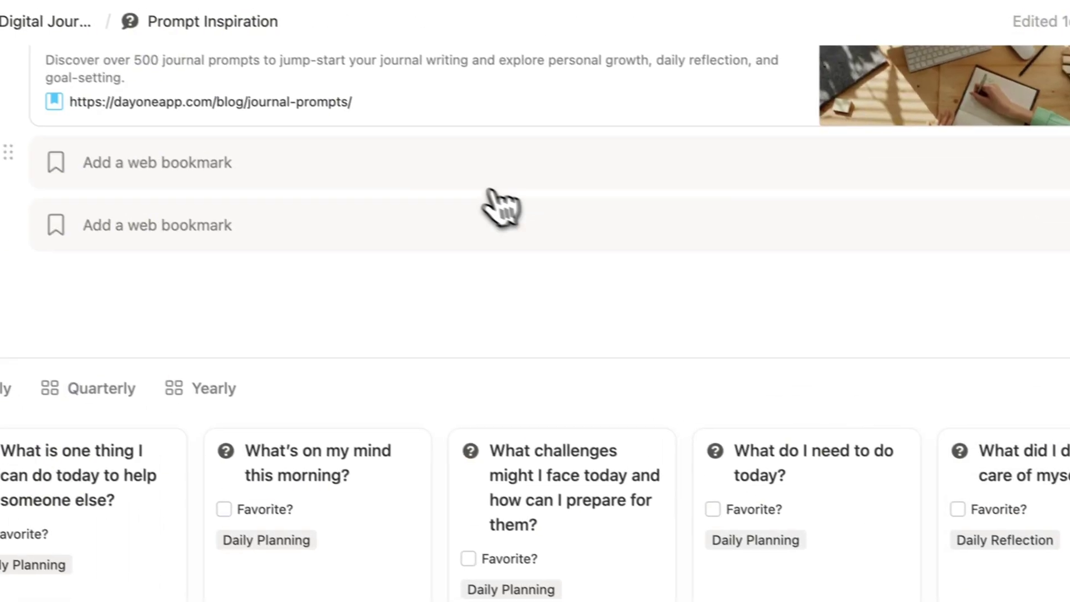
{"action": "left_click", "coordinate": [335, 70]}
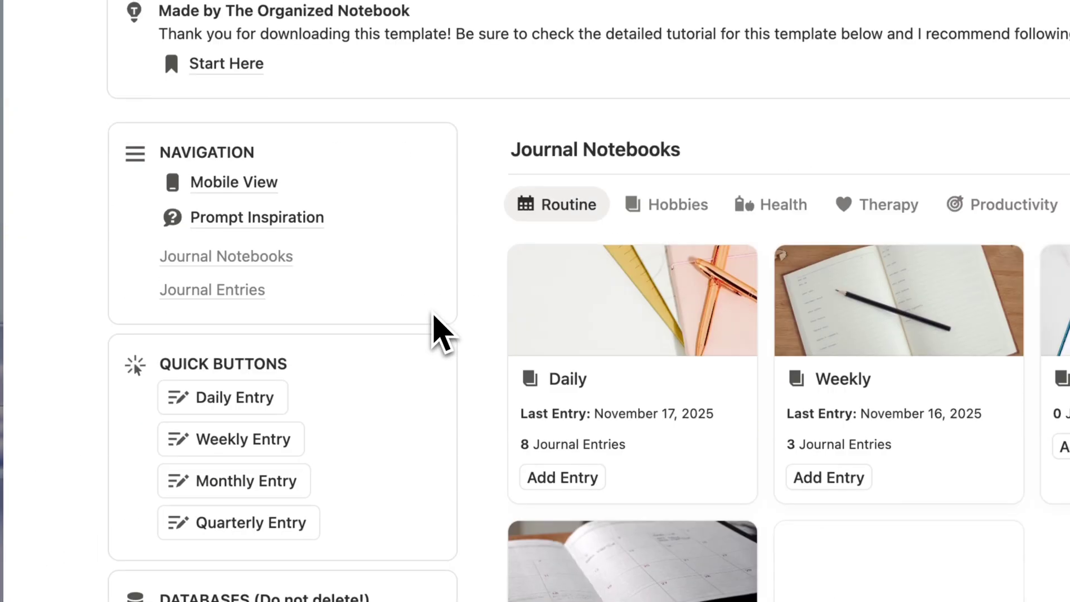
{"action": "scroll", "coordinate": [441, 335], "scroll_direction": "down", "scroll_amount": 5}
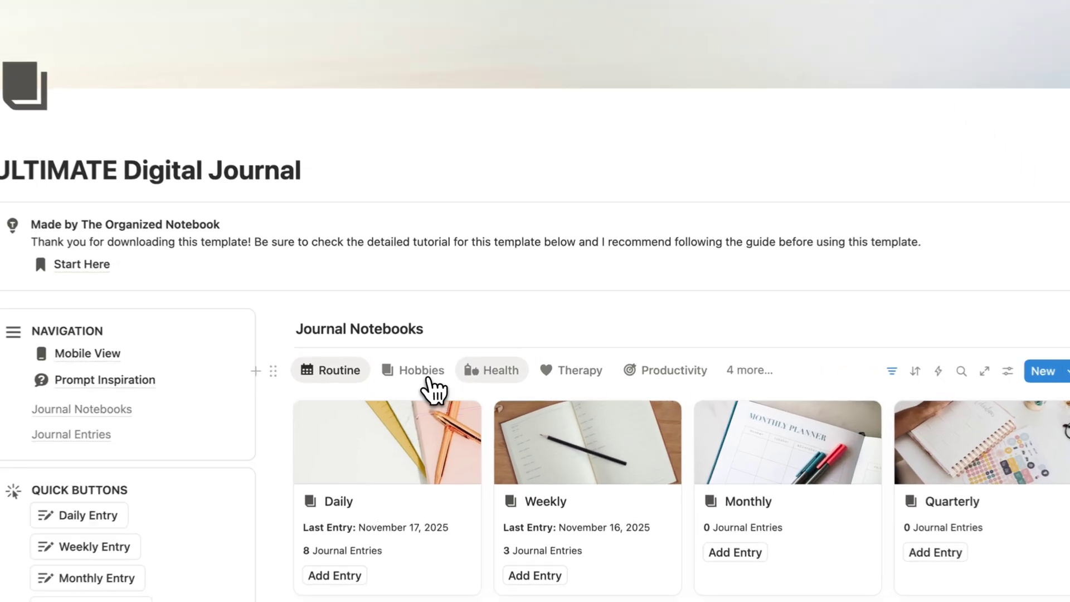
{"action": "left_click", "coordinate": [437, 371]}
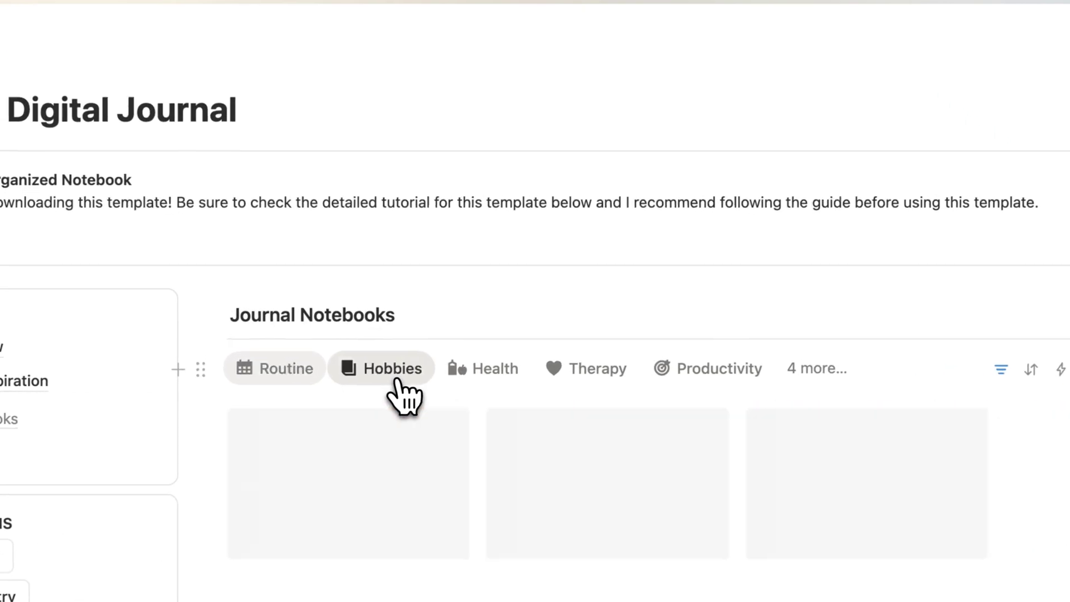
{"action": "scroll", "coordinate": [441, 402], "scroll_direction": "down", "scroll_amount": 3}
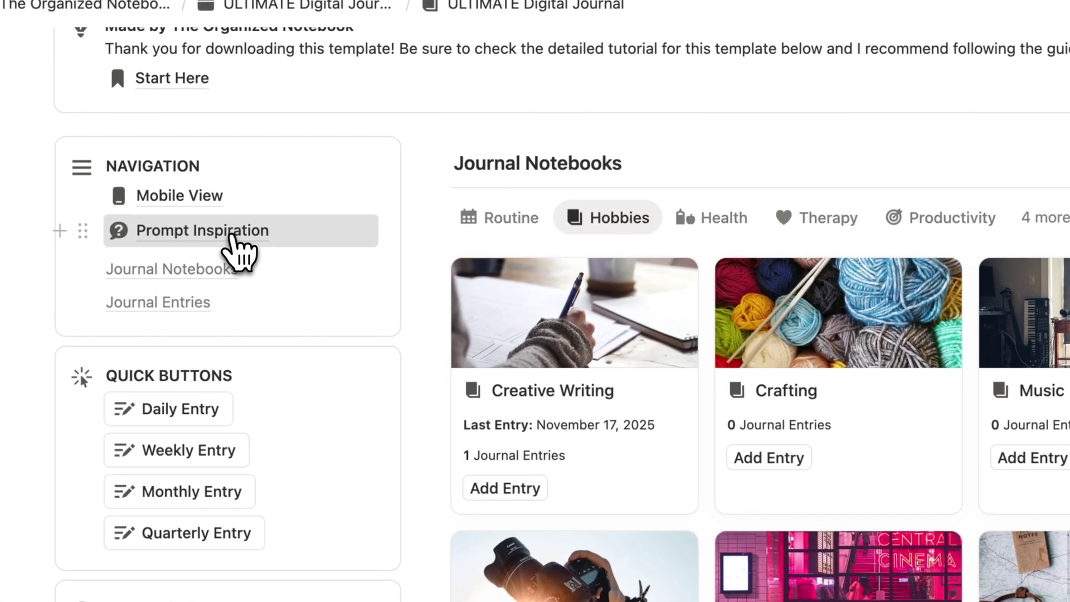
- In Prompt Inspiration, duplicate the Books view under Hobby Prompts and name the copy Crafting
{"action": "left_click", "coordinate": [215, 192]}
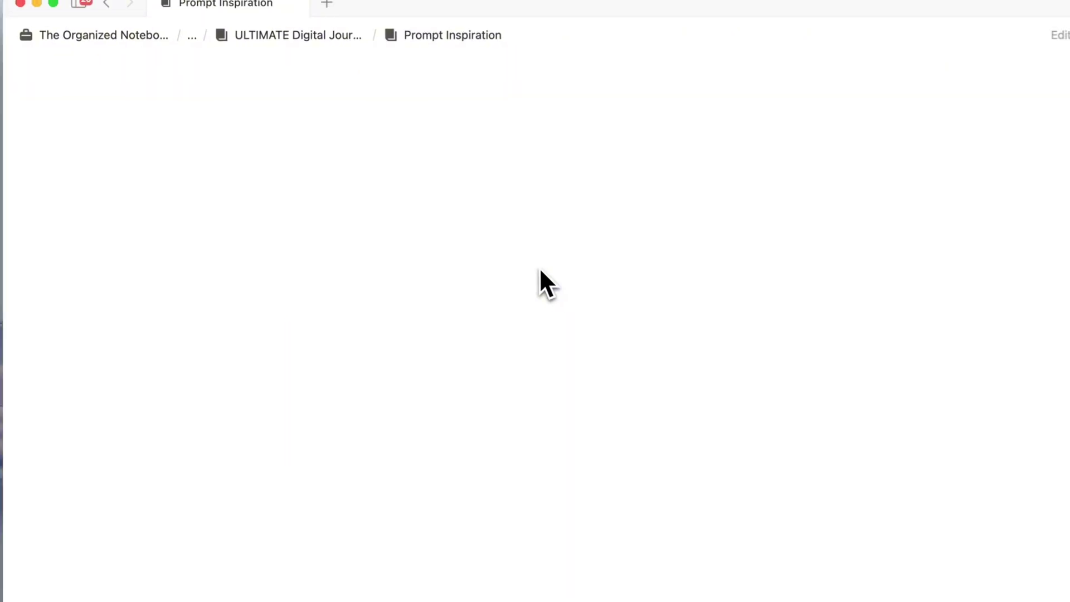
{"action": "scroll", "coordinate": [461, 275], "scroll_direction": "down", "scroll_amount": 10}
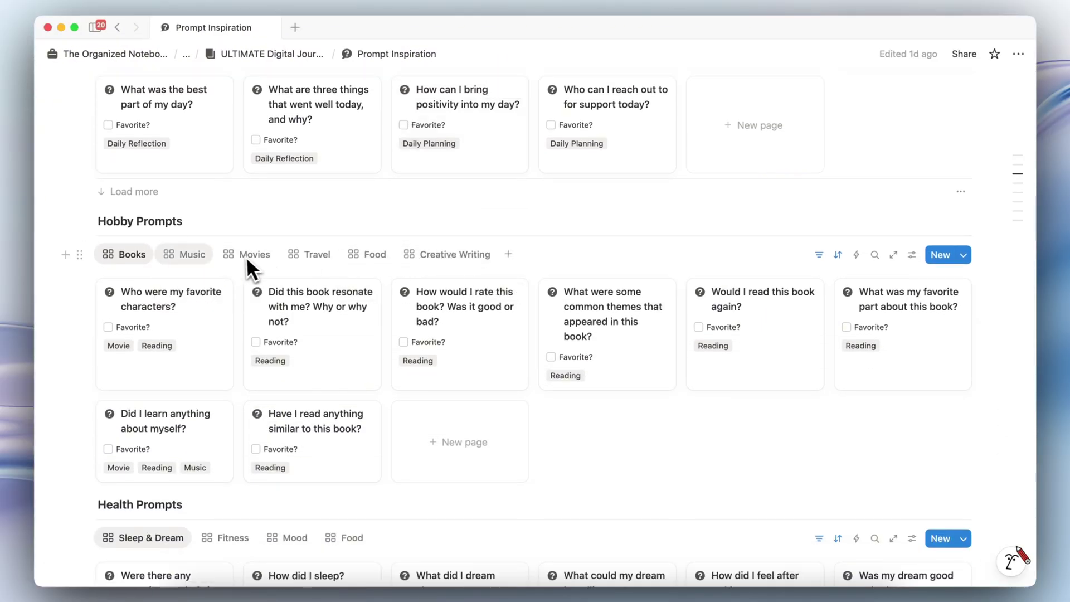
{"action": "left_click", "coordinate": [132, 258]}
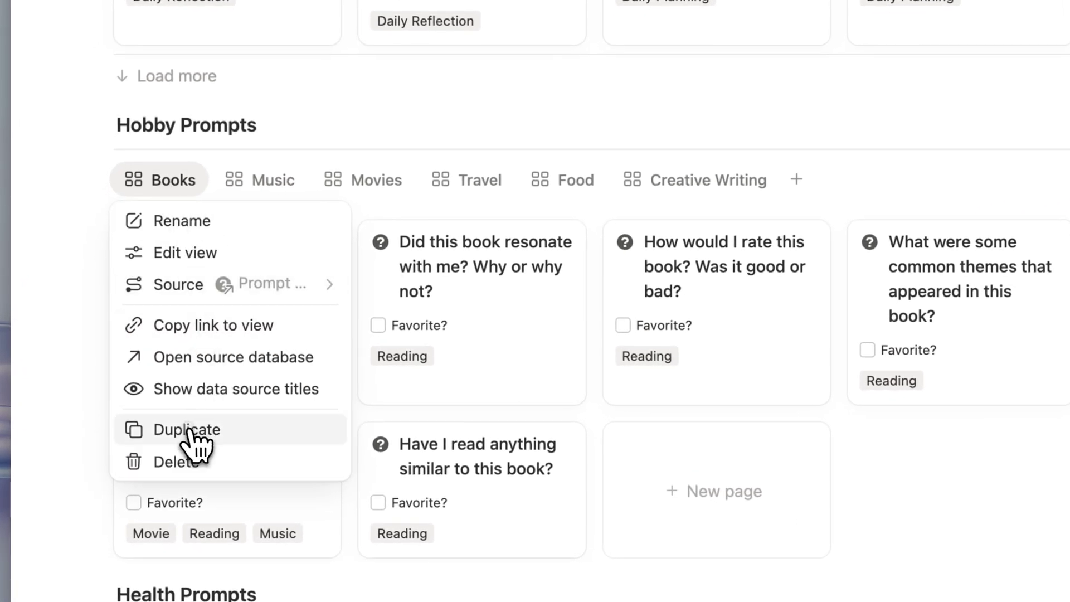
{"action": "left_click", "coordinate": [189, 430]}
{"action": "type", "text": "C"}
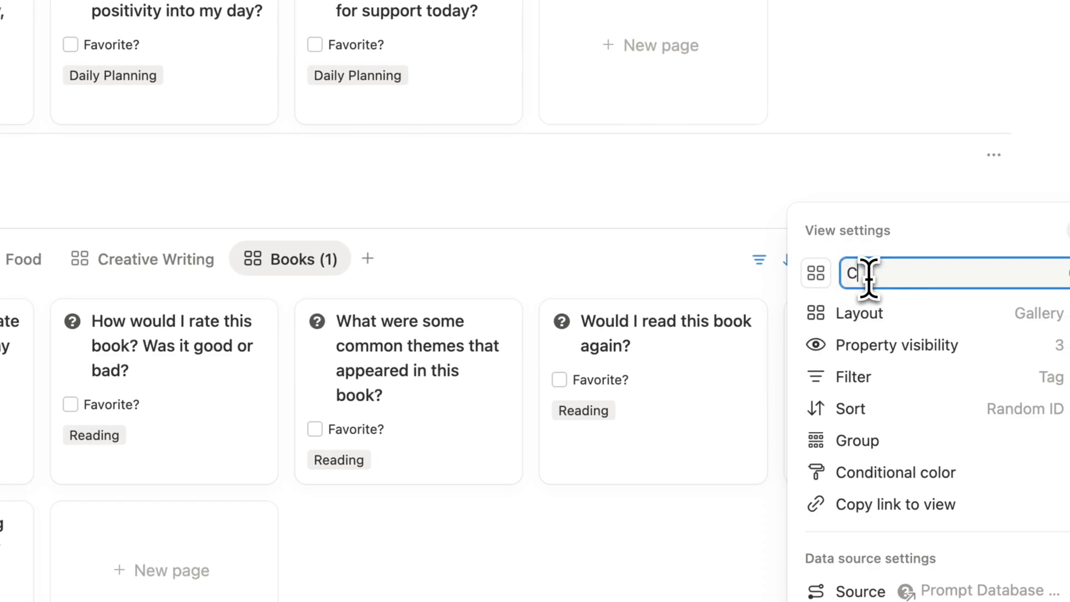
{"action": "type", "text": "rafting"}
{"action": "key", "text": "Return"}
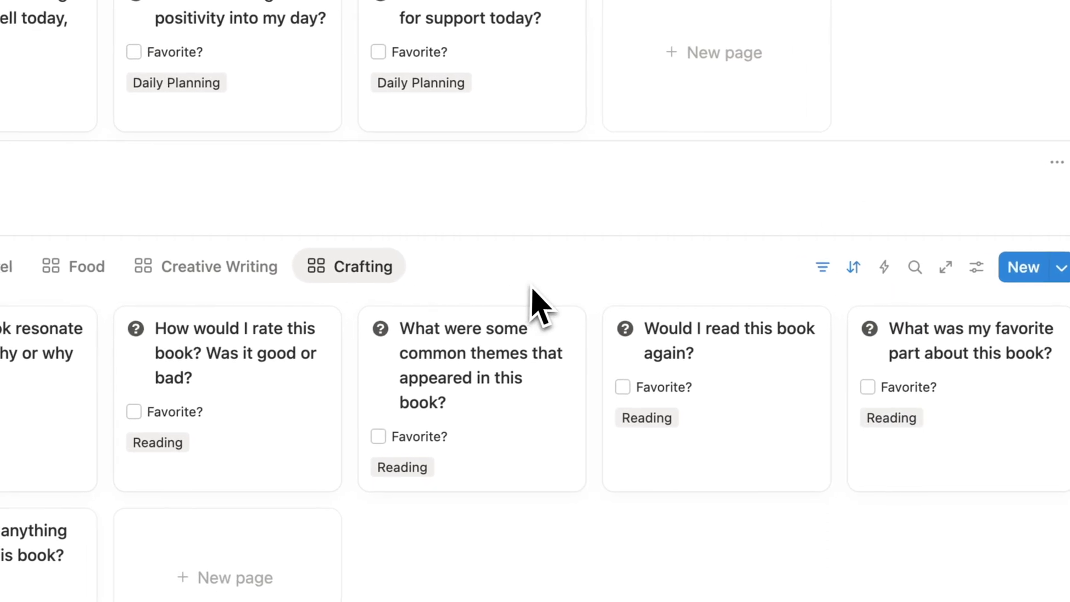
- Remove the Reading value from the Crafting view's Tag filter and save the change for everyone
{"action": "left_click", "coordinate": [817, 271]}
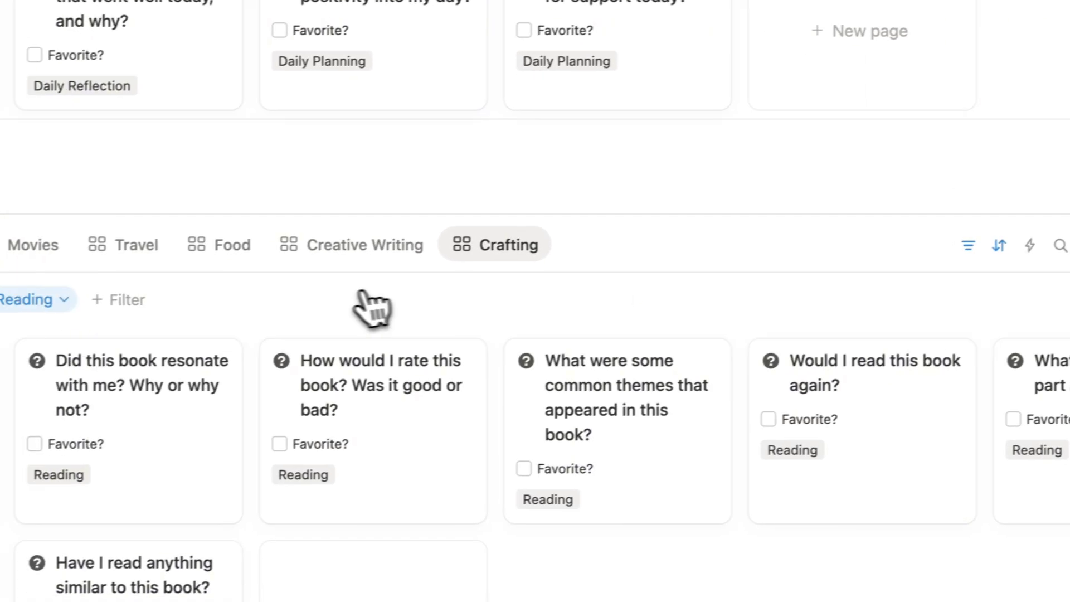
{"action": "left_click", "coordinate": [232, 289]}
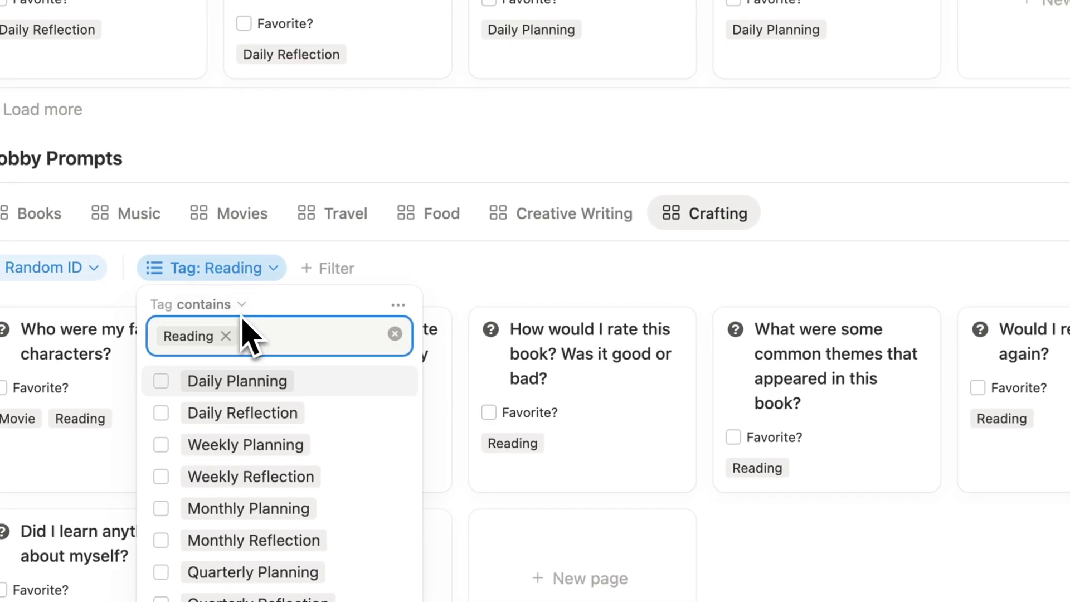
{"action": "left_click", "coordinate": [226, 335]}
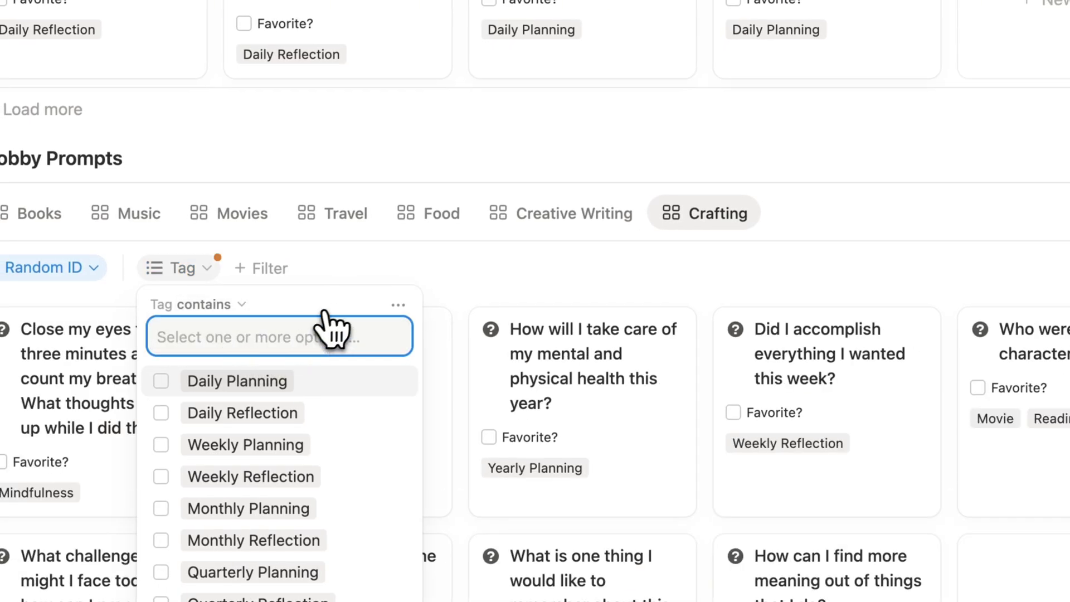
{"action": "left_click", "coordinate": [895, 281]}
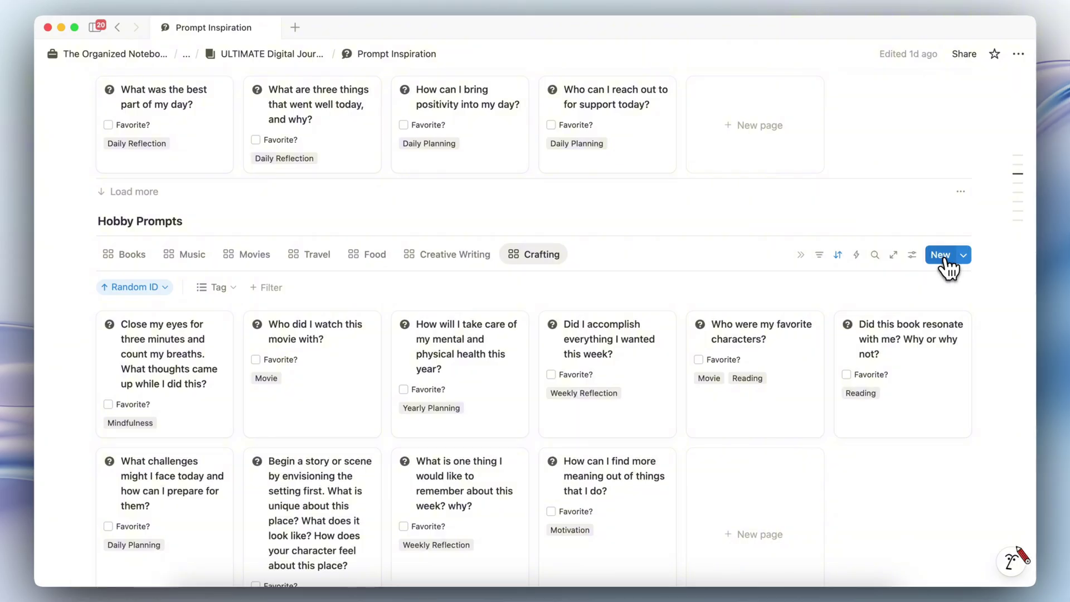
- Create a new prompt in the Crafting view titled "What are some crafting projects I'm working on right now?"
{"action": "left_click", "coordinate": [941, 255]}
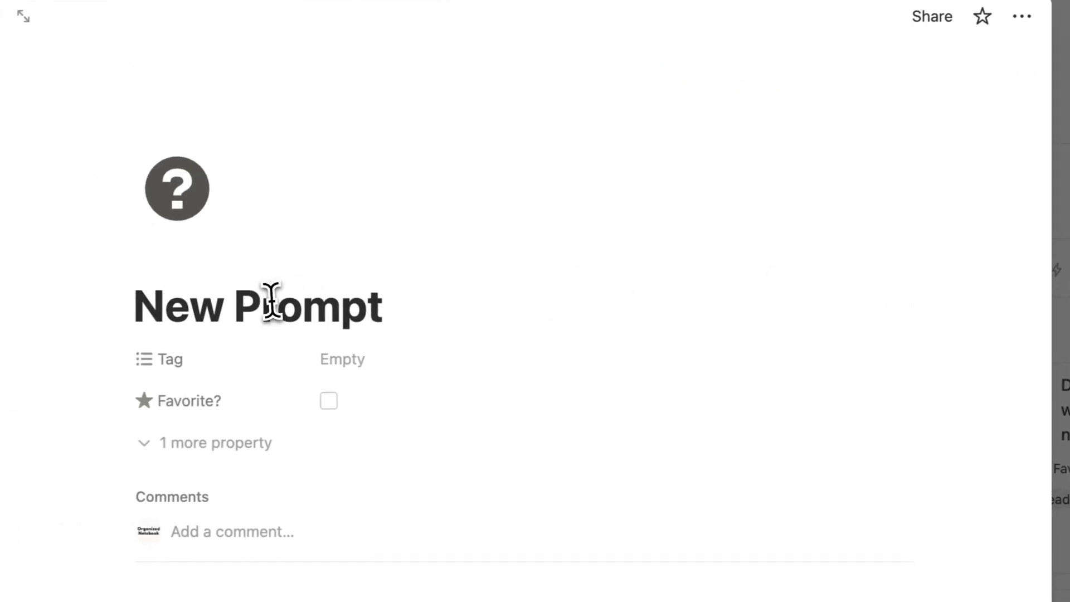
{"action": "triple_click", "coordinate": [271, 301]}
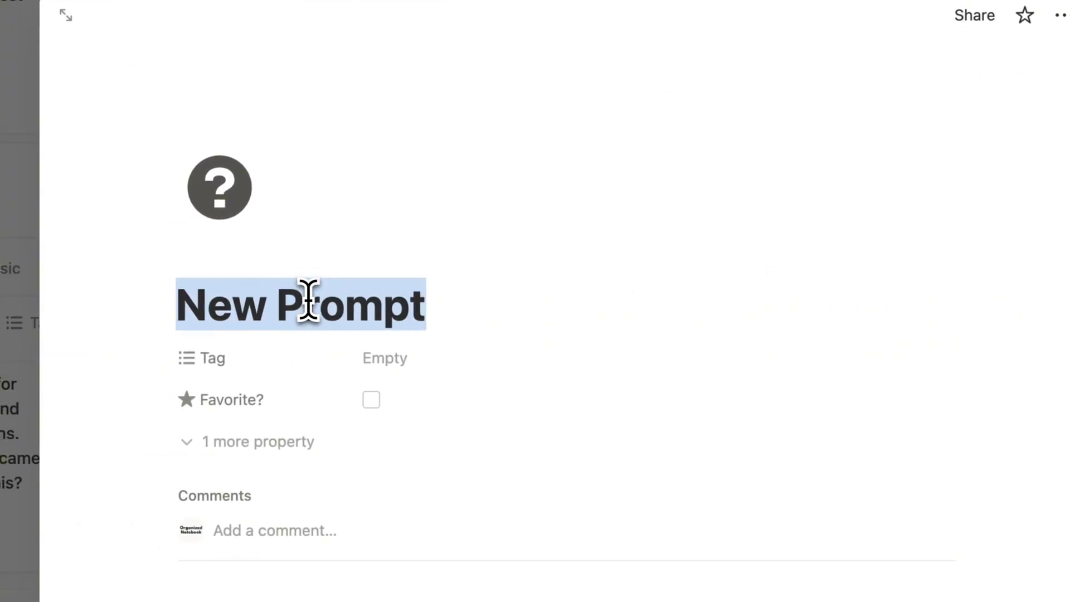
{"action": "key", "text": "BackSpace"}
{"action": "type", "text": "What are some craf"}
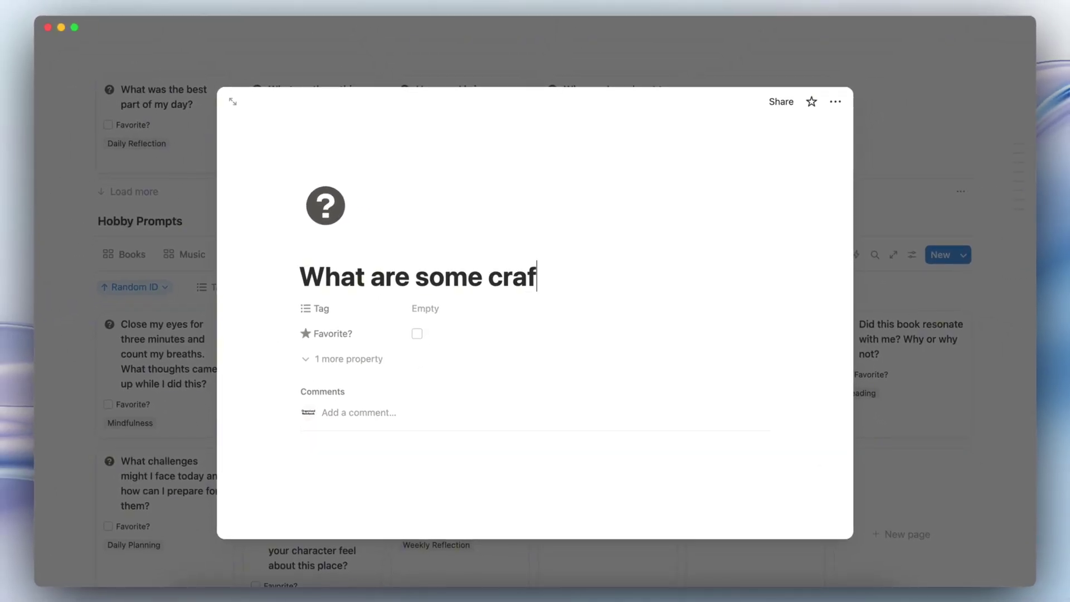
{"action": "type", "text": "ting project"}
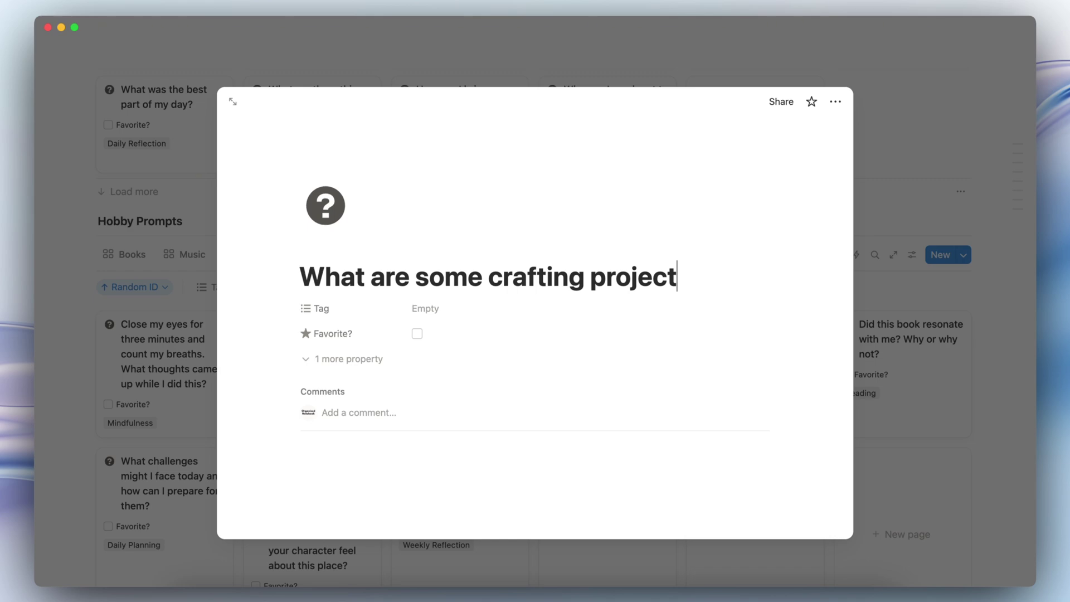
{"action": "type", "text": "s I'm working on right now?"}
- Tag the new prompt with a newly created Crafting option, set that option's color to Default, and close the prompt
{"action": "left_click", "coordinate": [425, 340]}
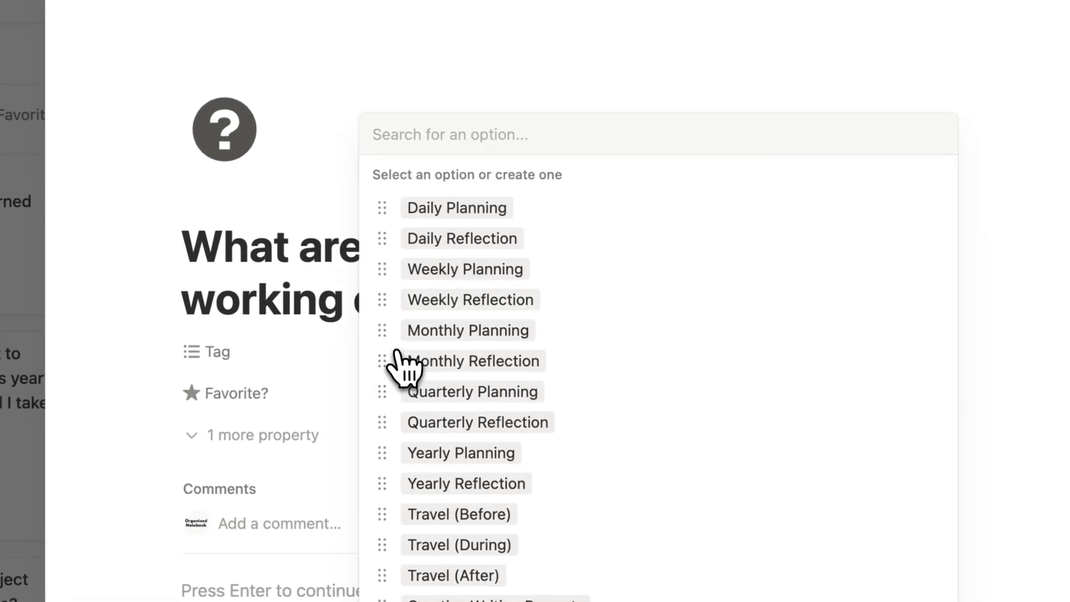
{"action": "type", "text": "Crafting"}
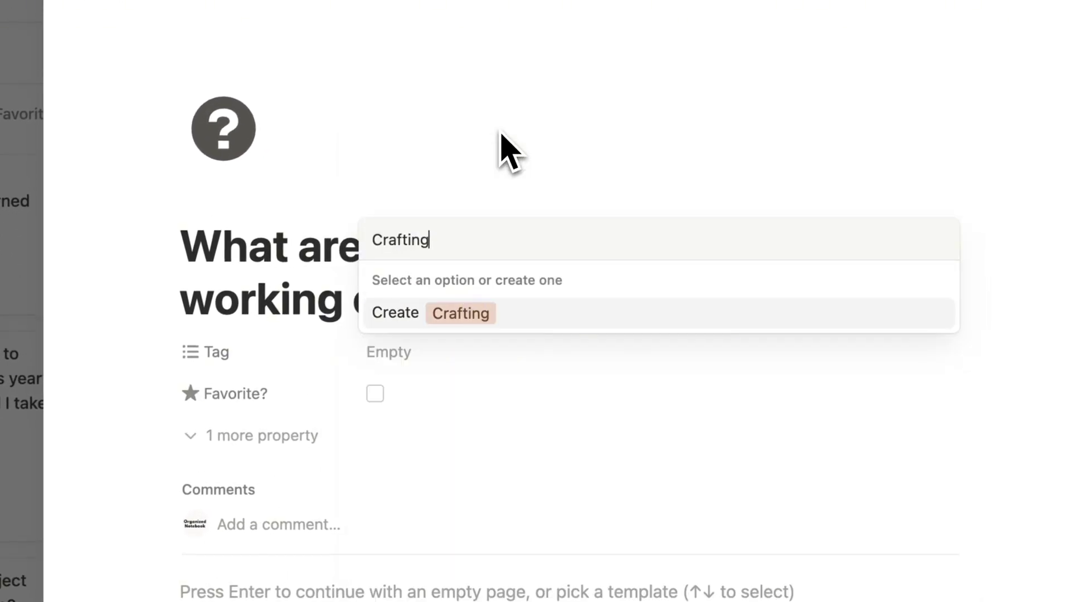
{"action": "left_click", "coordinate": [526, 319]}
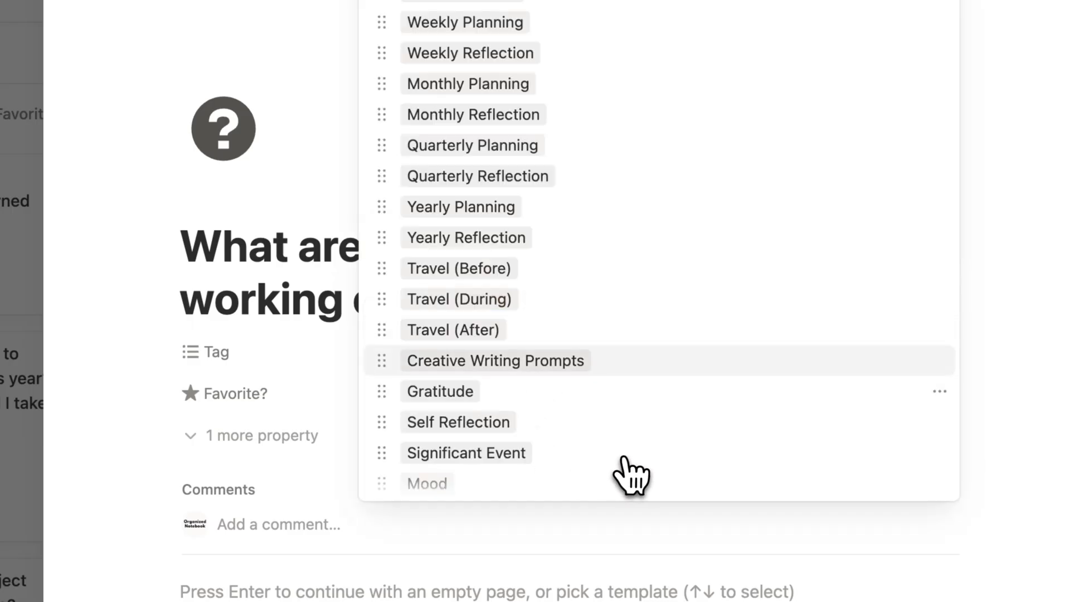
{"action": "scroll", "coordinate": [654, 83], "scroll_direction": "down", "scroll_amount": 5}
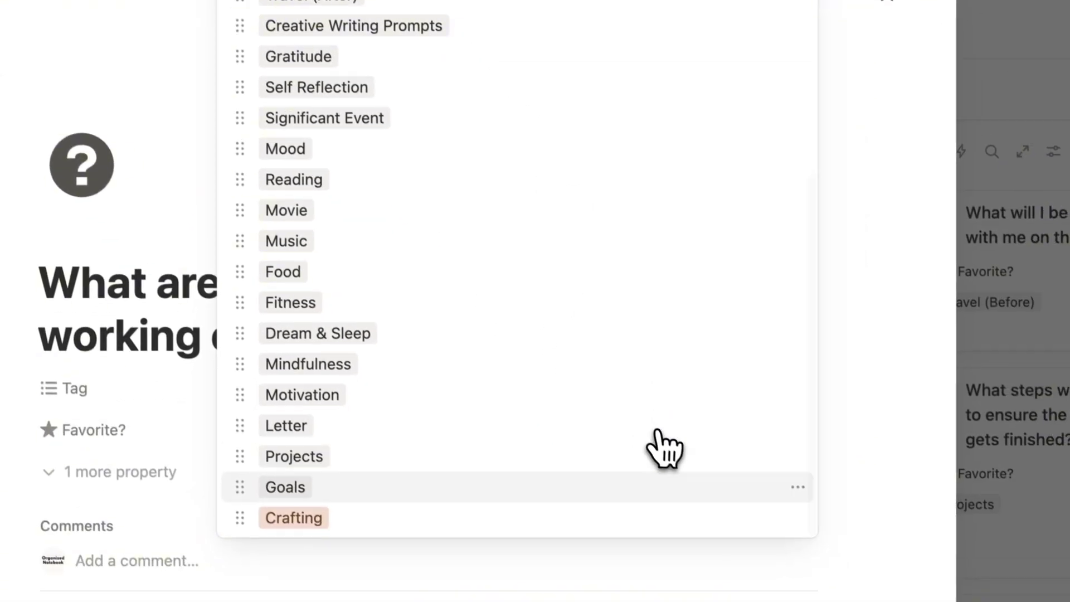
{"action": "left_click", "coordinate": [798, 518]}
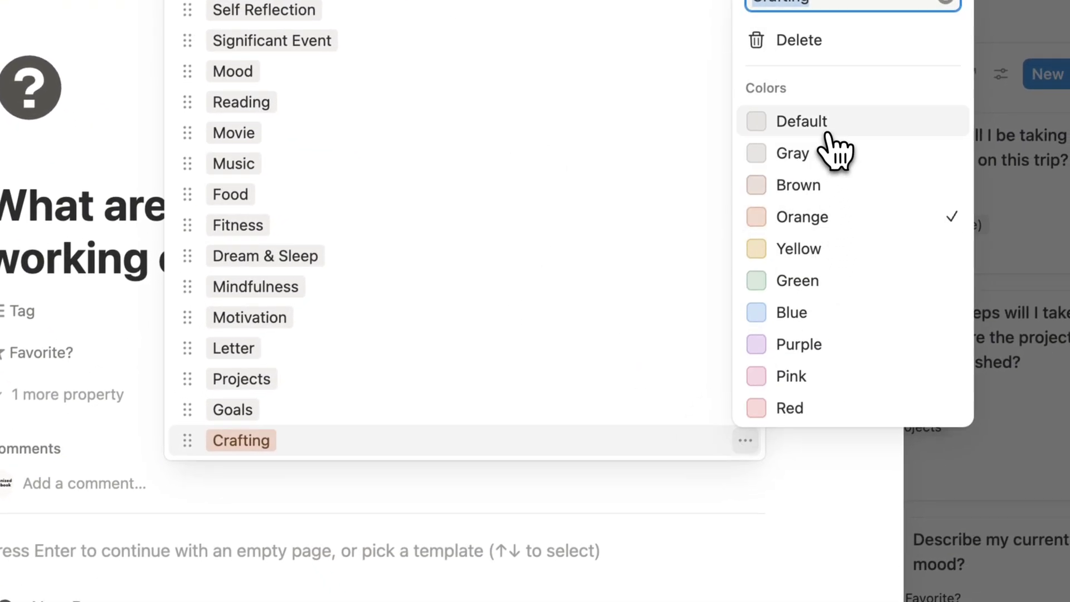
{"action": "left_click", "coordinate": [590, 507]}
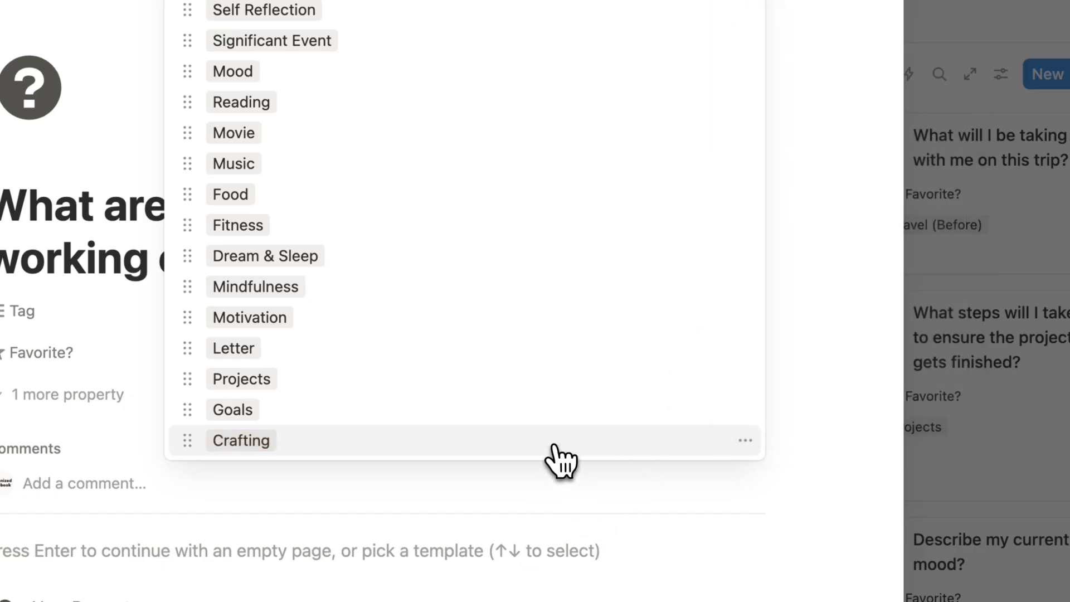
{"action": "left_click", "coordinate": [832, 400]}
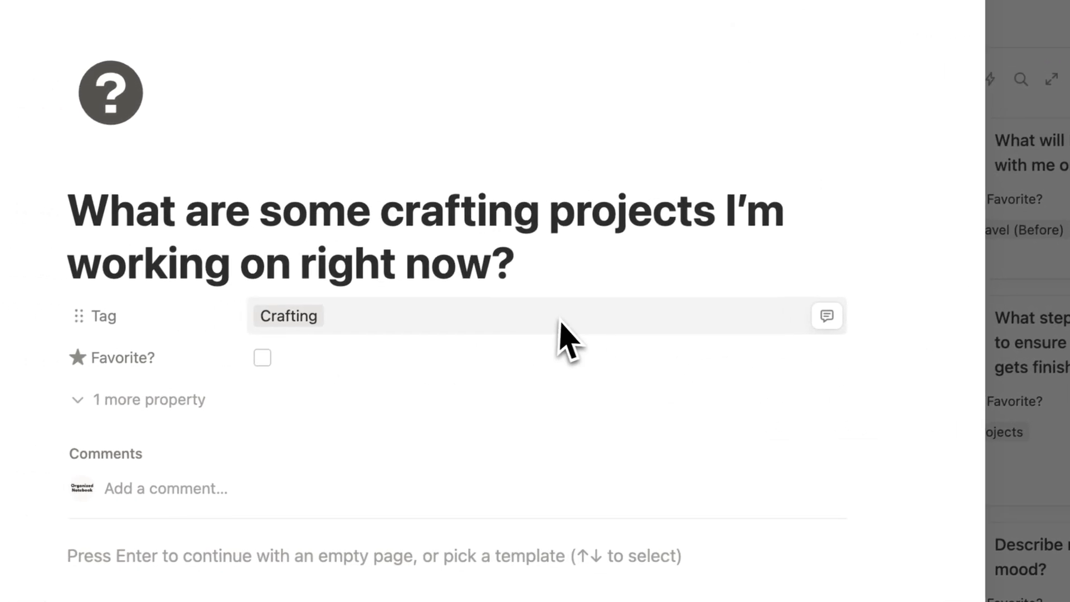
{"action": "left_click", "coordinate": [948, 345]}
- Filter the Crafting view under Hobby Prompts to the Crafting tag and save the filter for everyone
{"action": "scroll", "coordinate": [975, 347], "scroll_direction": "up", "scroll_amount": 10}
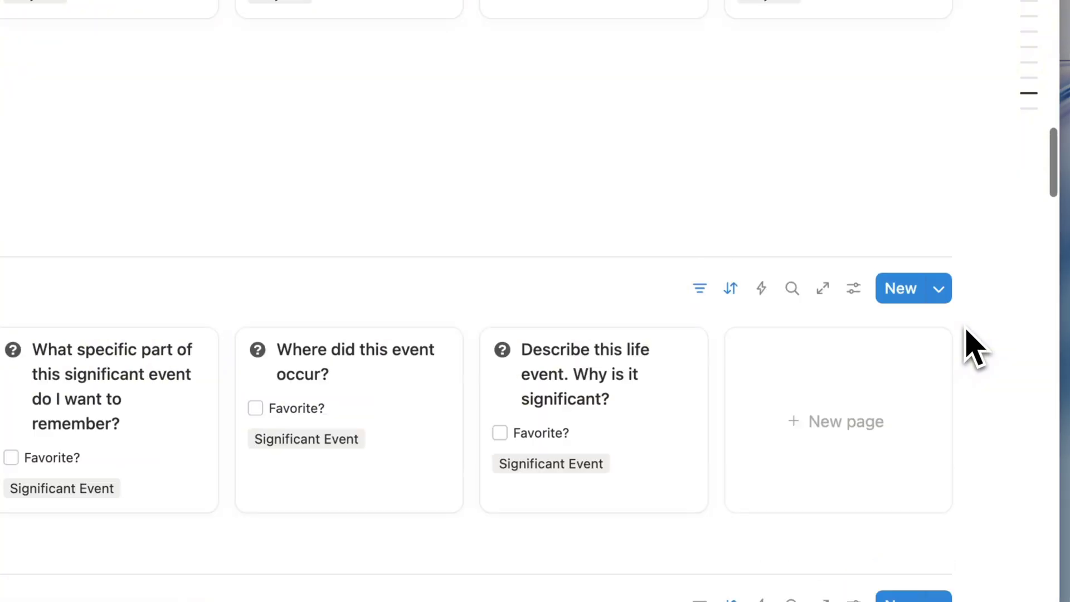
{"action": "scroll", "coordinate": [973, 343], "scroll_direction": "up", "scroll_amount": 5}
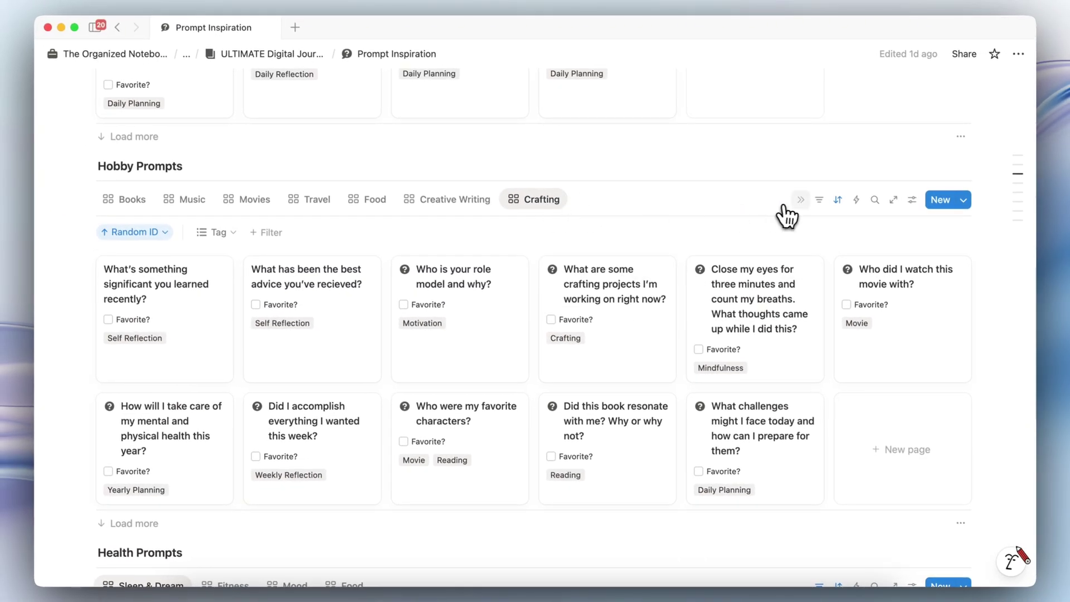
{"action": "left_click", "coordinate": [818, 203]}
{"action": "left_click", "coordinate": [817, 210]}
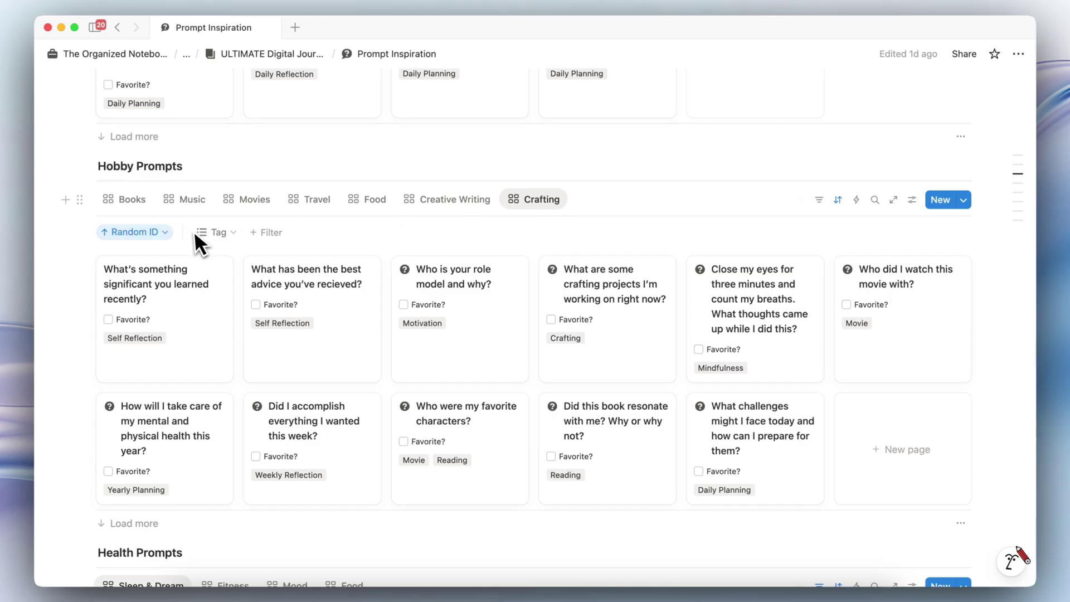
{"action": "scroll", "coordinate": [265, 347], "scroll_direction": "down", "scroll_amount": 5}
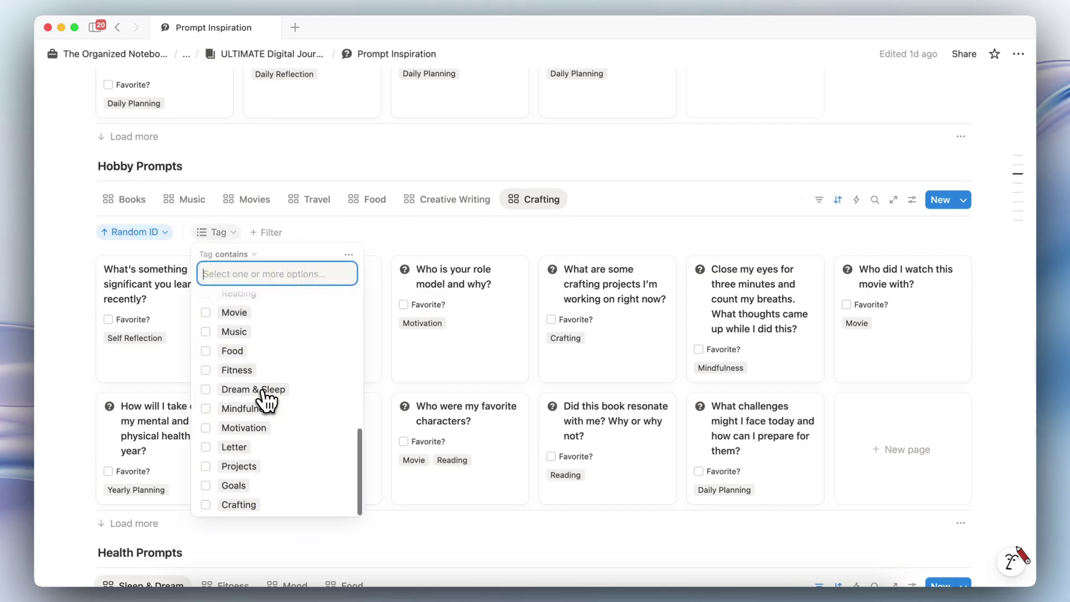
{"action": "left_click", "coordinate": [247, 506]}
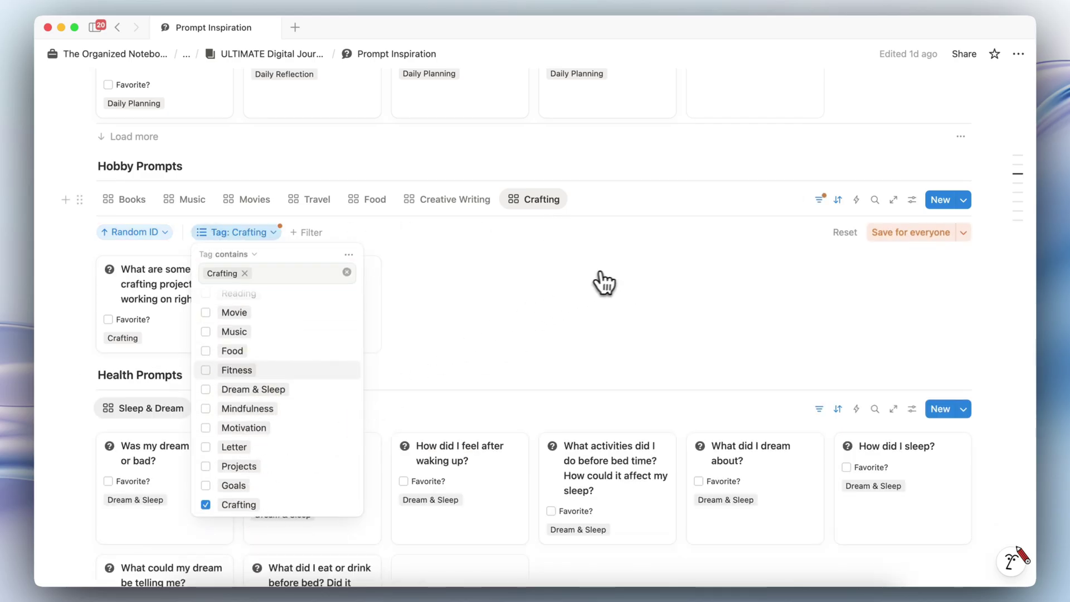
{"action": "left_click", "coordinate": [911, 233]}
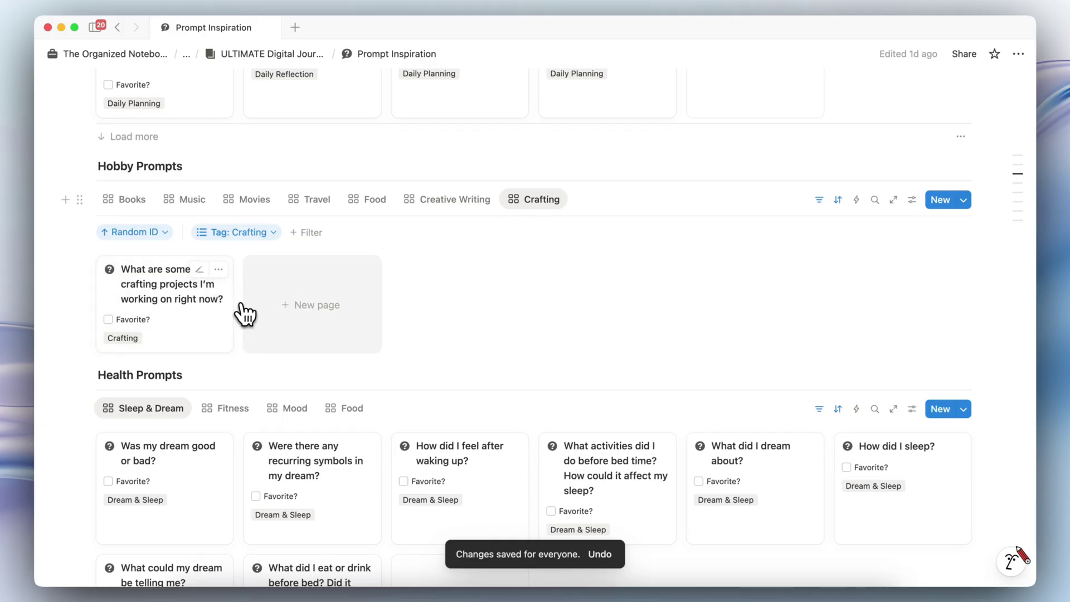
- Return to the ULTIMATE Digital Journal page and duplicate the Reading Reflection template of the Journal Entries database
{"action": "left_click", "coordinate": [295, 54]}
{"action": "scroll", "coordinate": [478, 256], "scroll_direction": "down", "scroll_amount": 15}
{"action": "scroll", "coordinate": [480, 258], "scroll_direction": "down", "scroll_amount": 3}
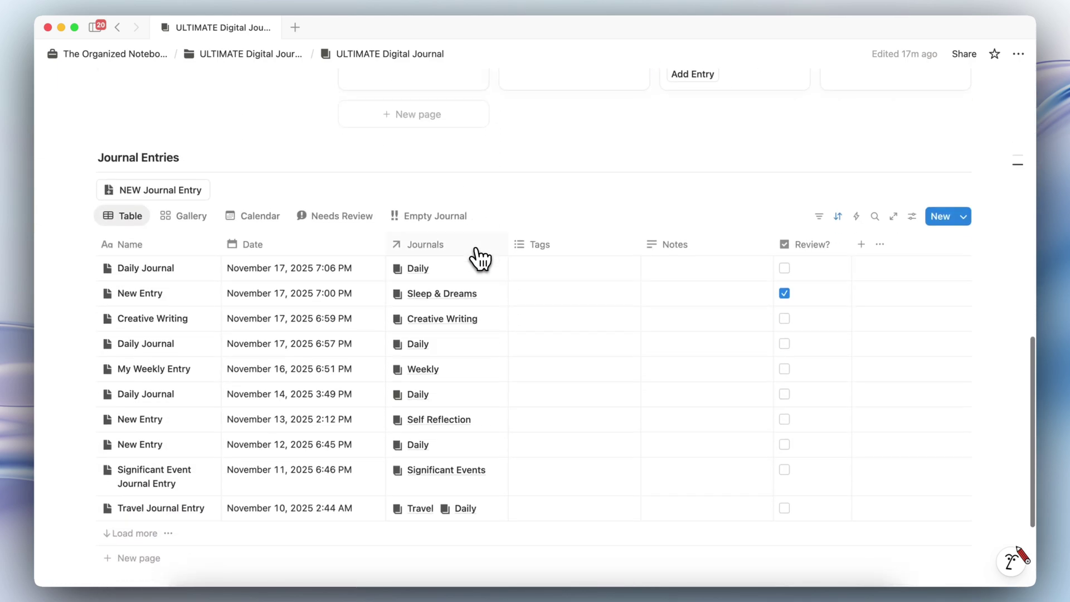
{"action": "left_click", "coordinate": [964, 217]}
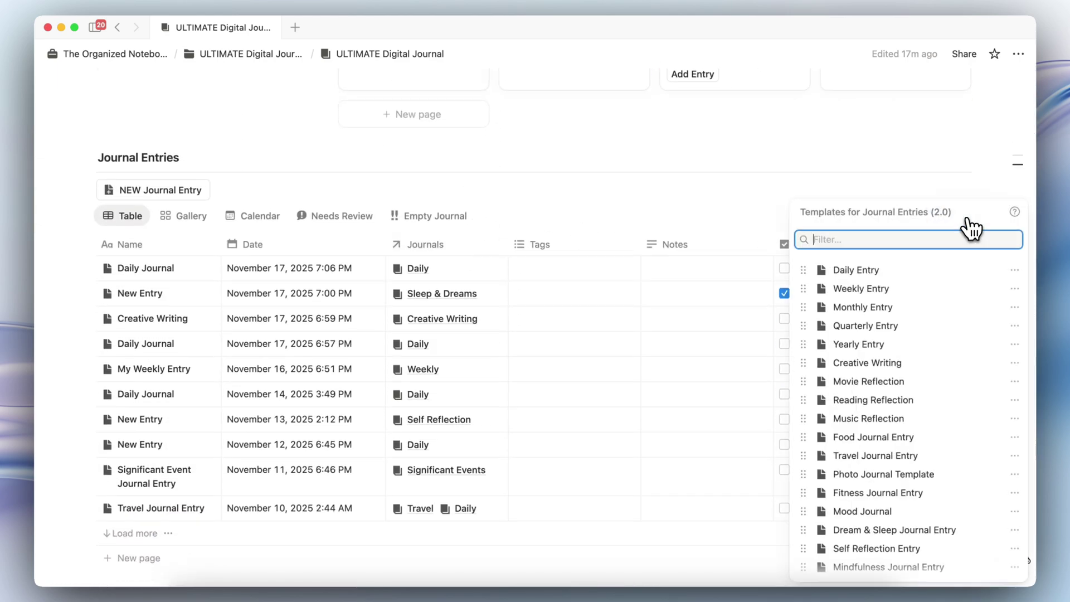
{"action": "scroll", "coordinate": [941, 335], "scroll_direction": "down", "scroll_amount": 5}
{"action": "scroll", "coordinate": [938, 341], "scroll_direction": "up", "scroll_amount": 5}
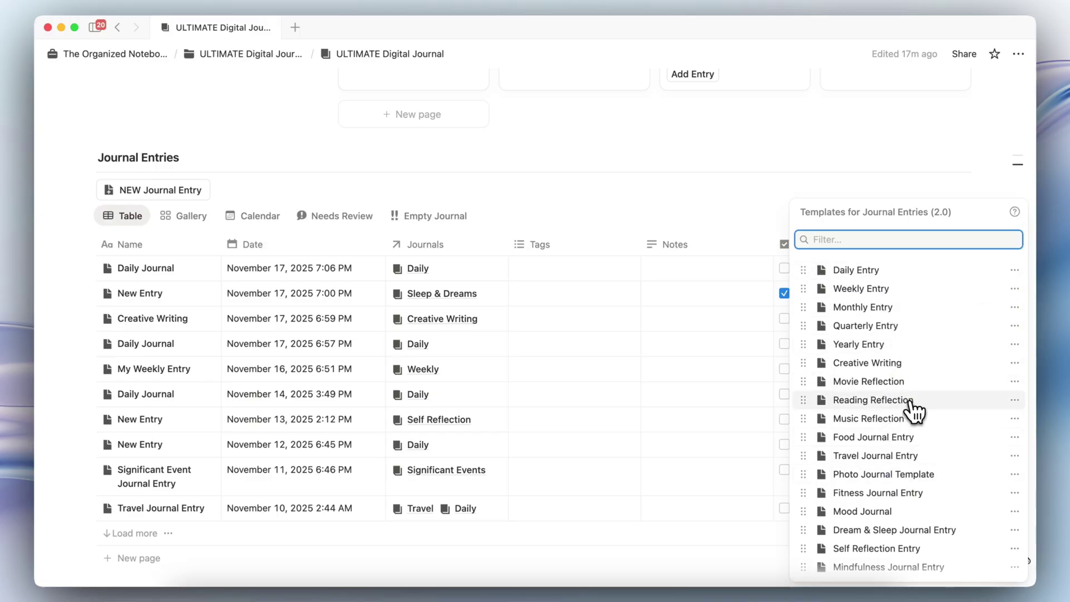
{"action": "left_click", "coordinate": [1014, 400]}
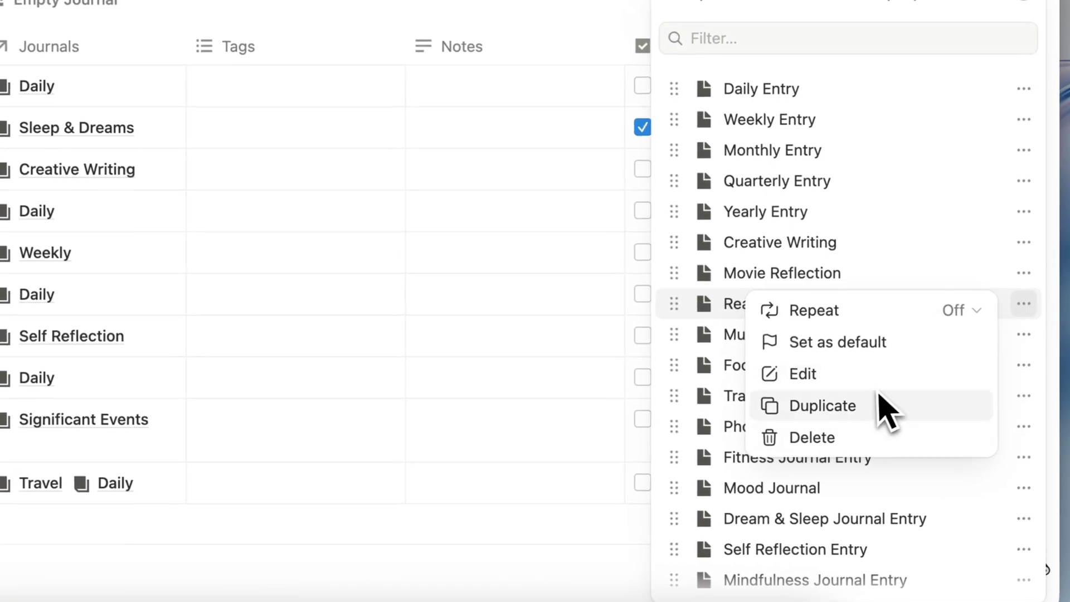
{"action": "left_click", "coordinate": [853, 410]}
- Rename the duplicated template as "Crafting Reflection"
{"action": "triple_click", "coordinate": [303, 262]}
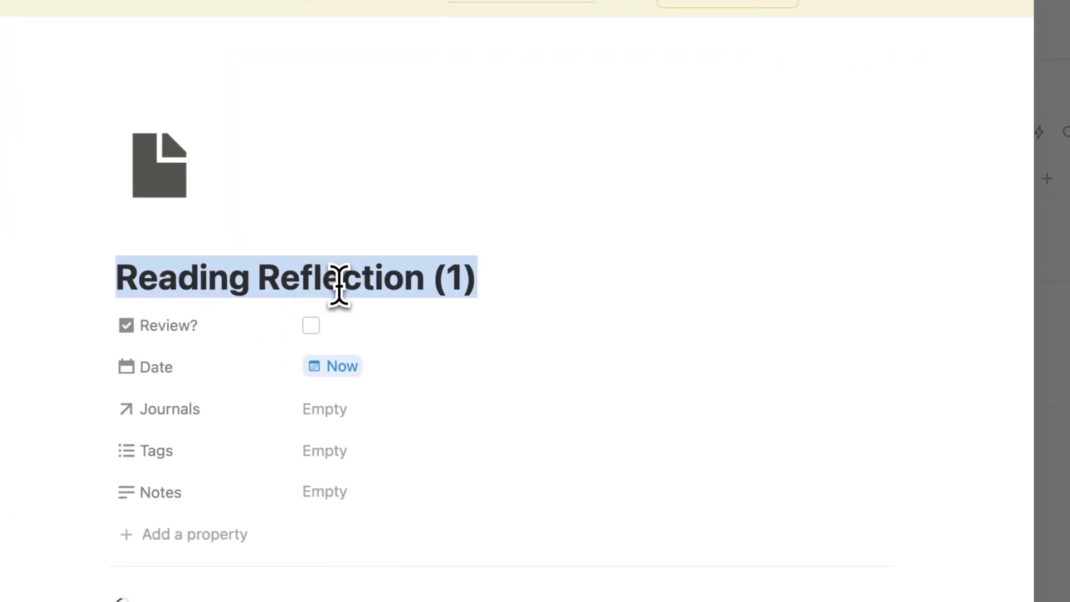
{"action": "type", "text": "Crafting Reflec"}
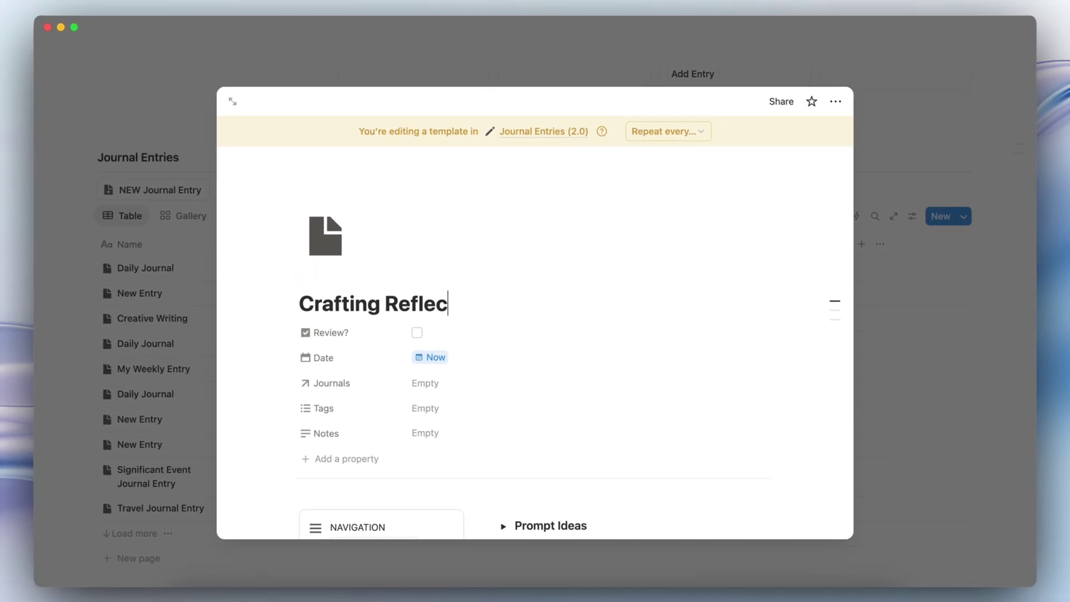
{"action": "type", "text": "tion"}
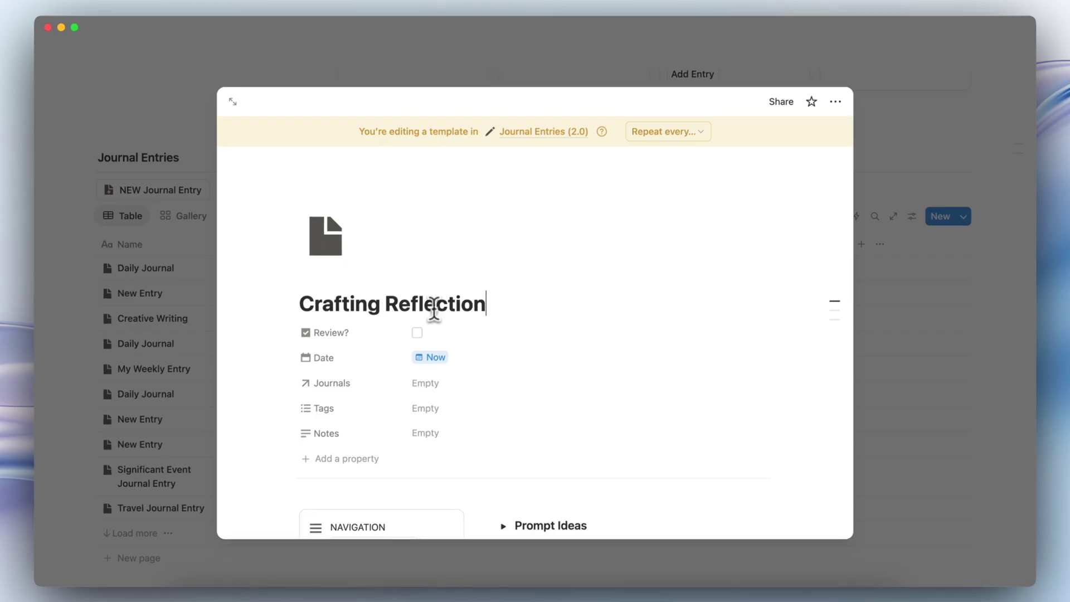
- Under the template's Prompt Ideas, replace Reading with Crafting in the Prompts view's Tag filter
{"action": "scroll", "coordinate": [537, 339], "scroll_direction": "down", "scroll_amount": 5}
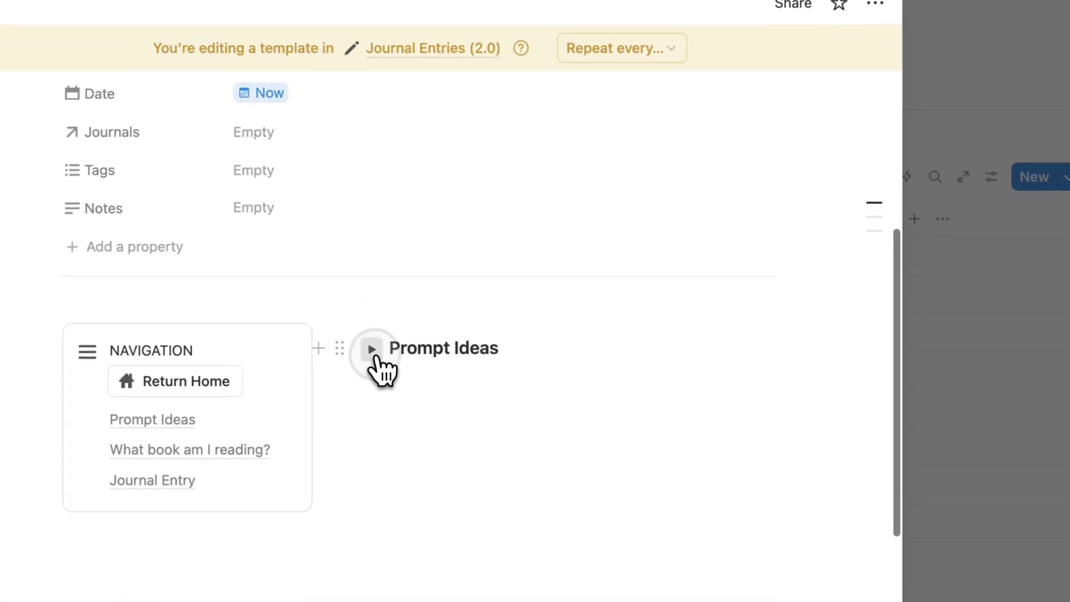
{"action": "left_click", "coordinate": [373, 349]}
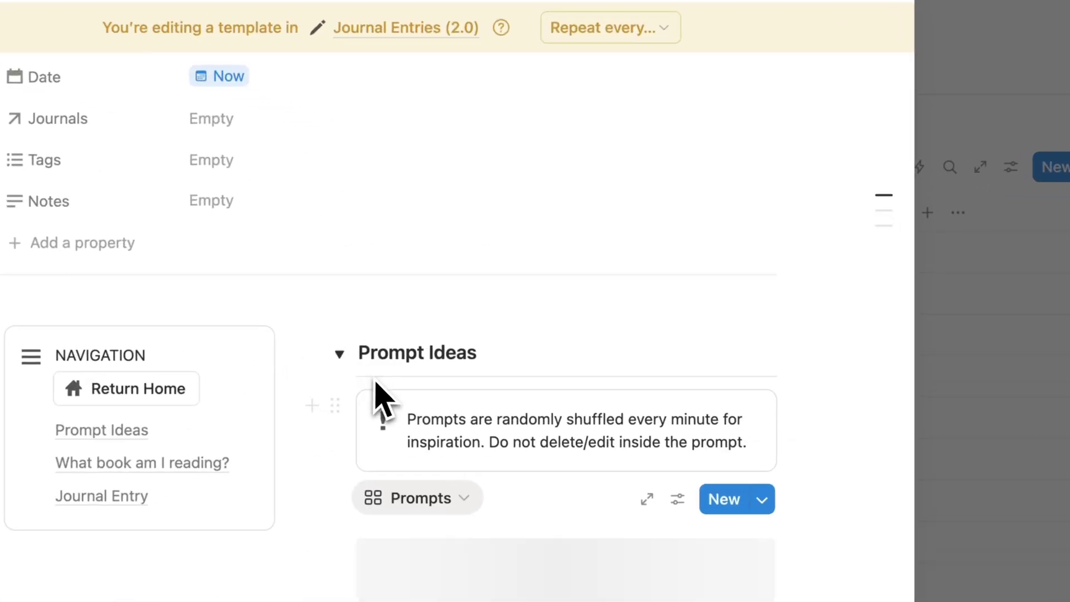
{"action": "scroll", "coordinate": [390, 396], "scroll_direction": "down", "scroll_amount": 5}
{"action": "left_click", "coordinate": [616, 208]}
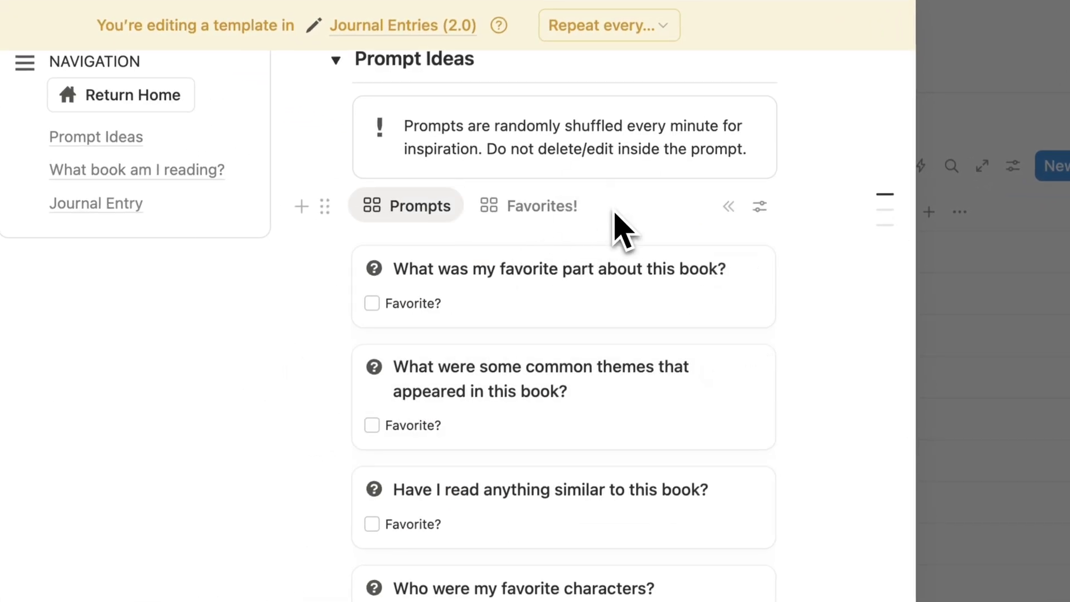
{"action": "left_click", "coordinate": [760, 206]}
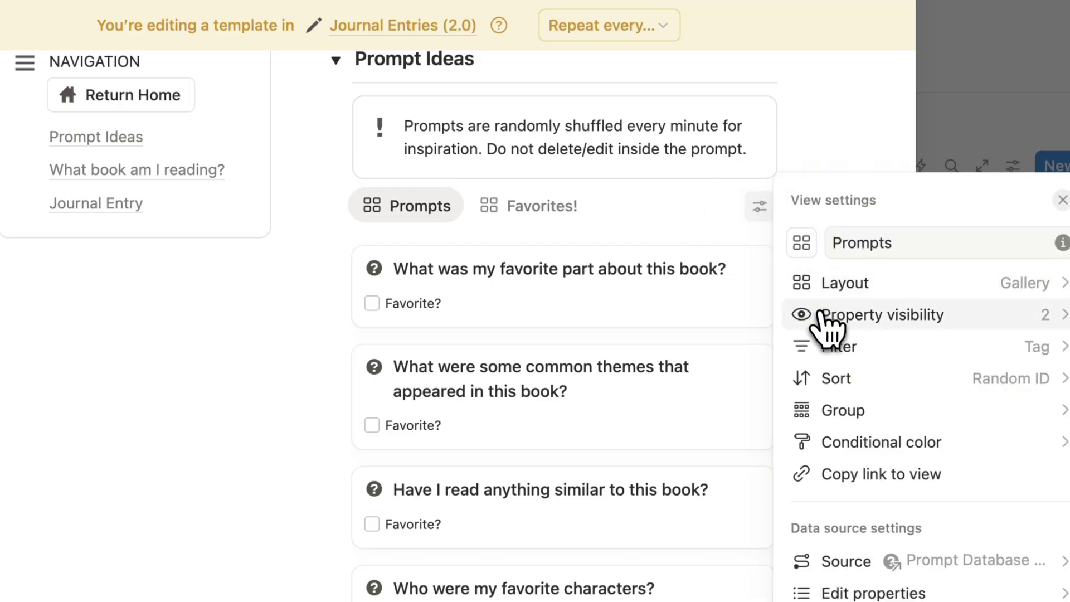
{"action": "left_click", "coordinate": [842, 347]}
{"action": "left_click", "coordinate": [814, 224]}
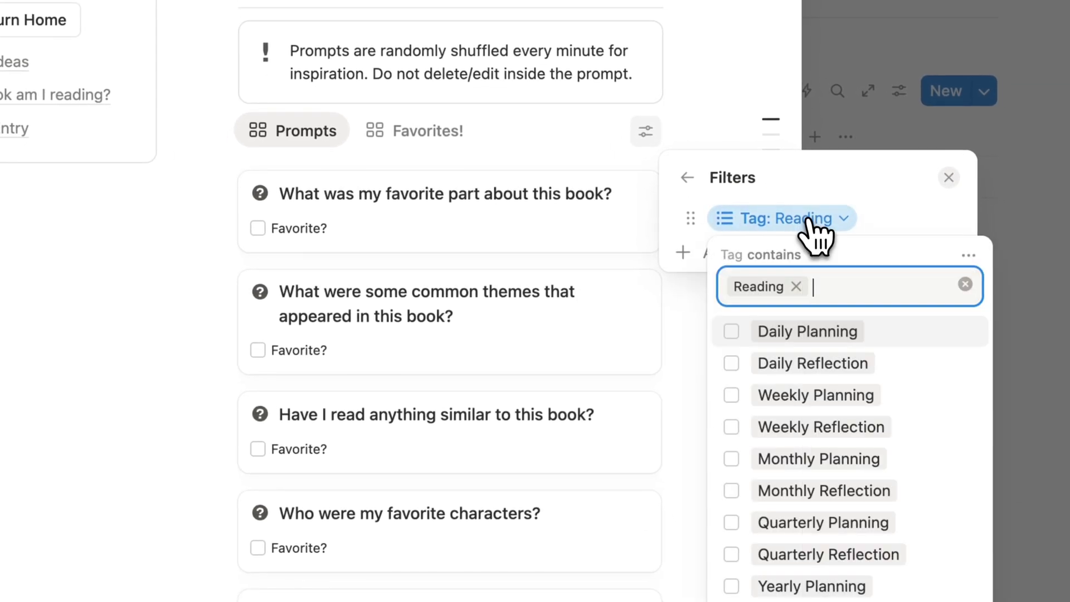
{"action": "left_click", "coordinate": [797, 286]}
{"action": "type", "text": "craf"}
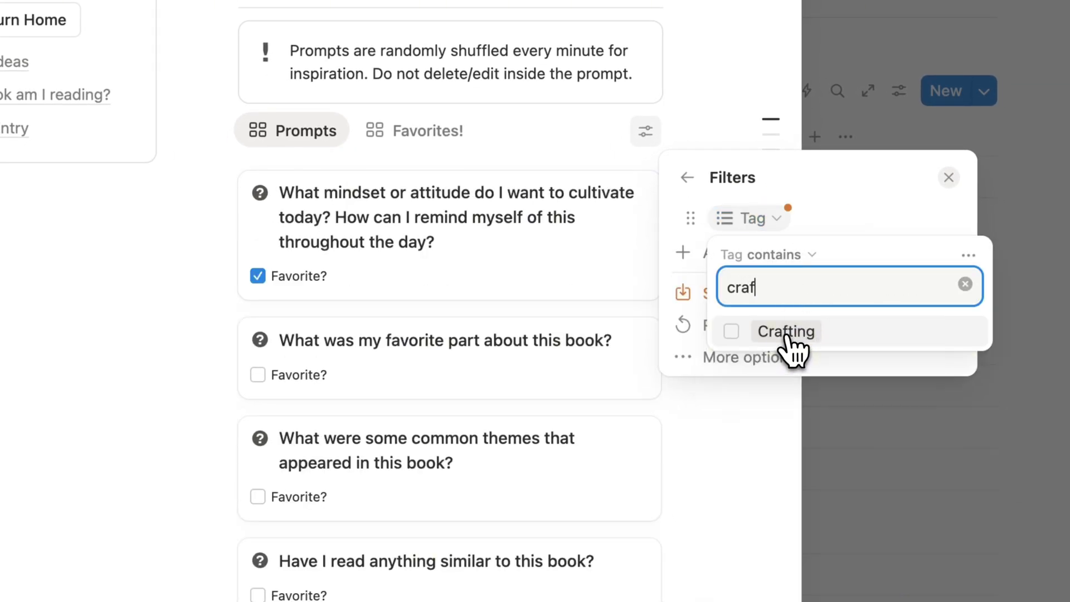
{"action": "left_click", "coordinate": [786, 332]}
{"action": "left_click", "coordinate": [437, 160]}
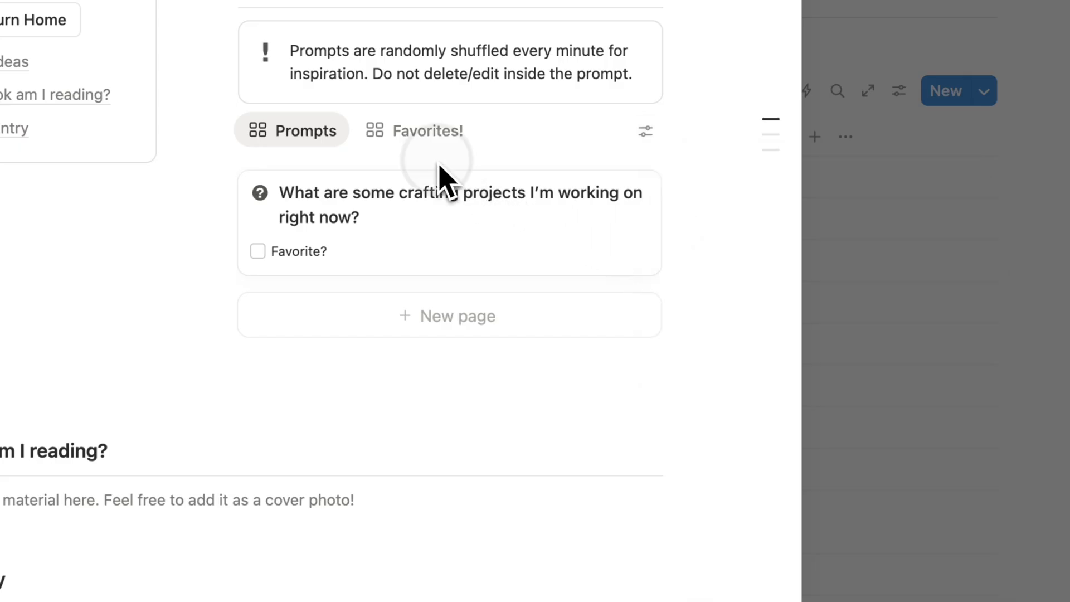
- Replace Reading with Crafting in the Favorites! view's Tag filter, check both views and return to Prompts
{"action": "left_click", "coordinate": [412, 132]}
{"action": "left_click", "coordinate": [647, 133]}
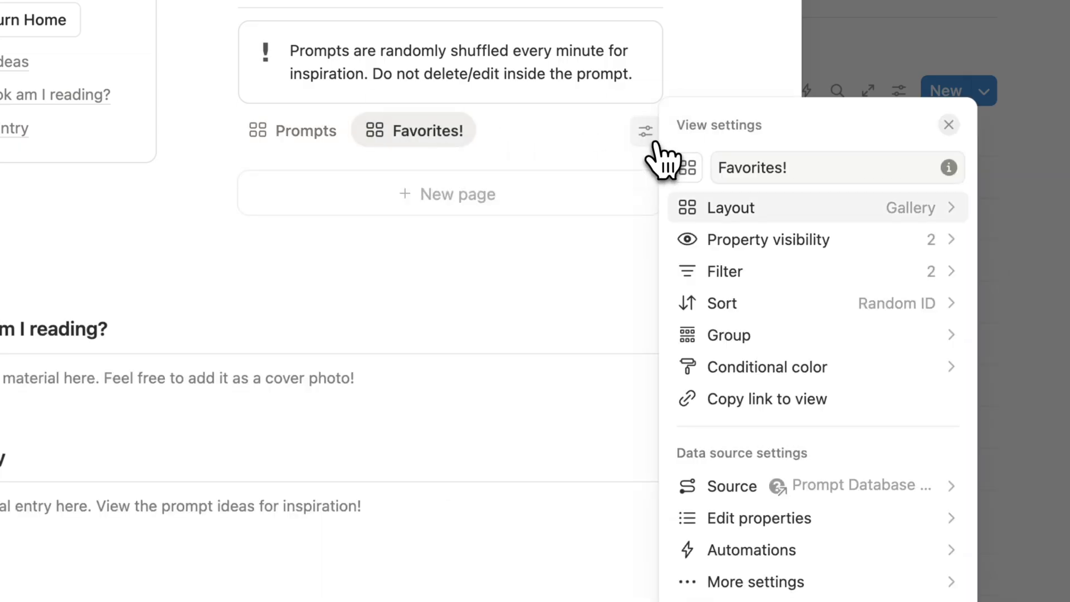
{"action": "left_click", "coordinate": [773, 270]}
{"action": "left_click", "coordinate": [843, 254]}
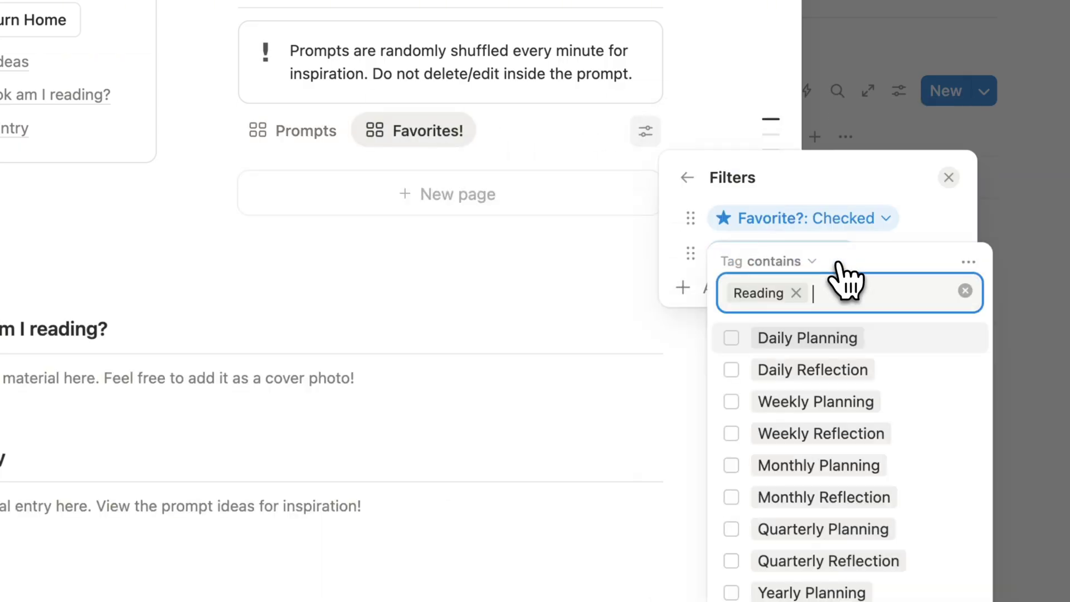
{"action": "left_click", "coordinate": [796, 293]}
{"action": "scroll", "coordinate": [826, 454], "scroll_direction": "down", "scroll_amount": 15}
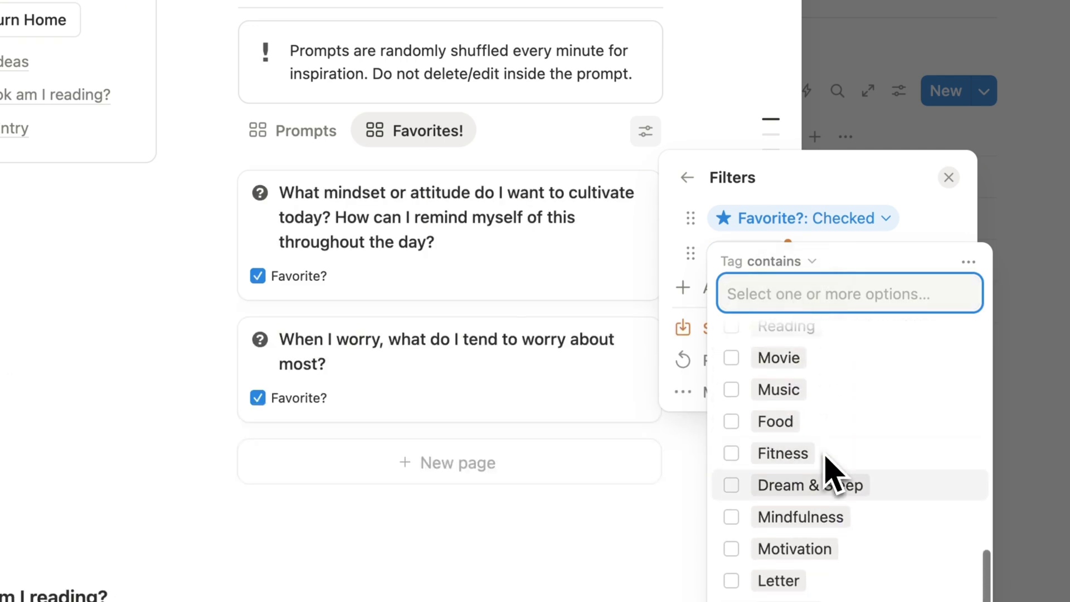
{"action": "left_click", "coordinate": [755, 571]}
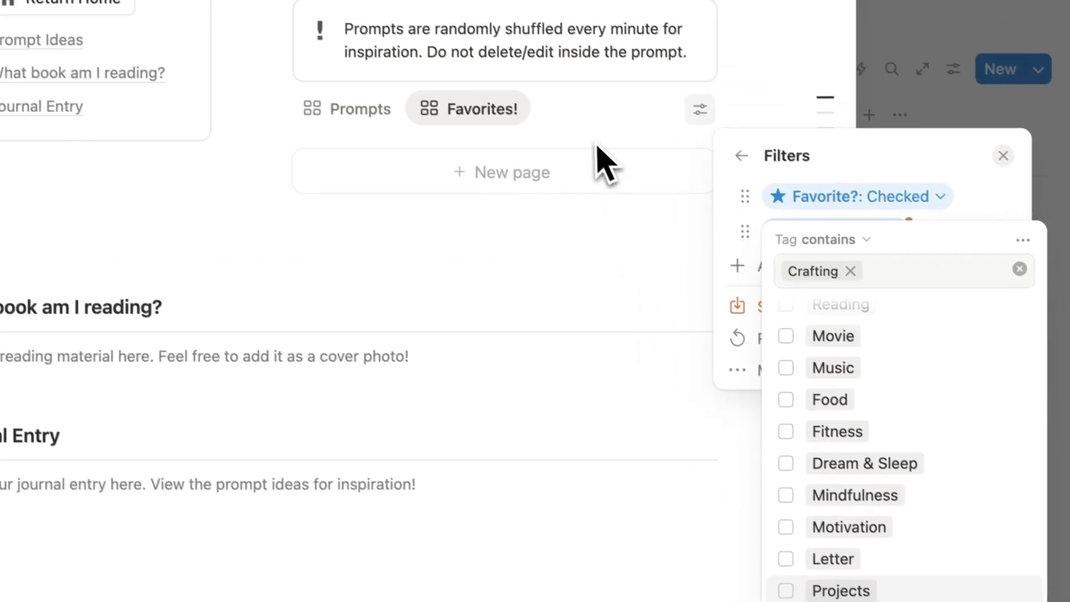
{"action": "left_click", "coordinate": [605, 165]}
{"action": "left_click", "coordinate": [361, 109]}
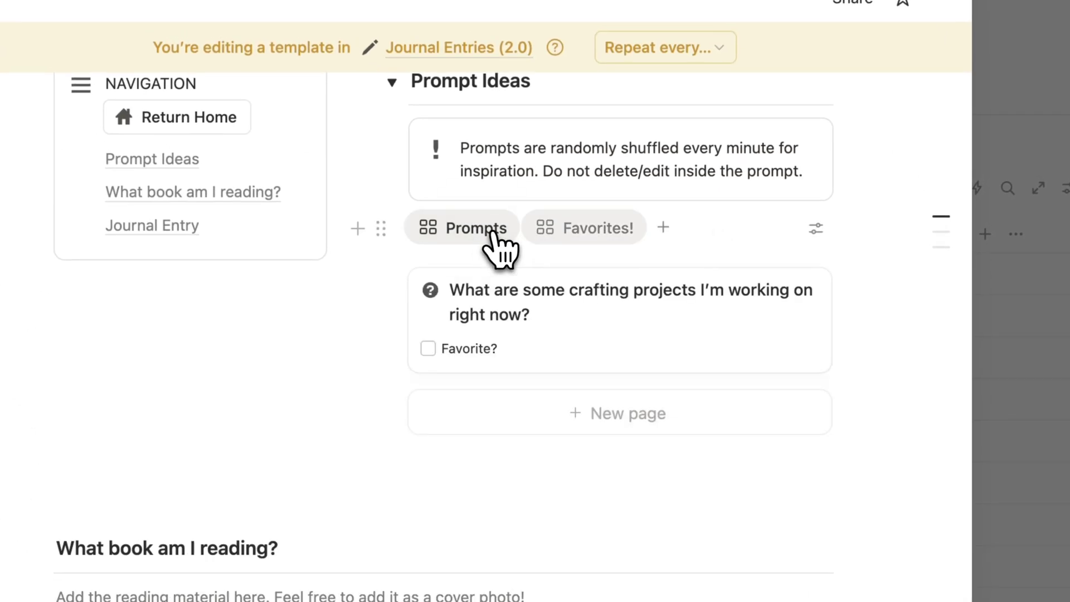
{"action": "left_click", "coordinate": [585, 232]}
{"action": "left_click", "coordinate": [473, 234]}
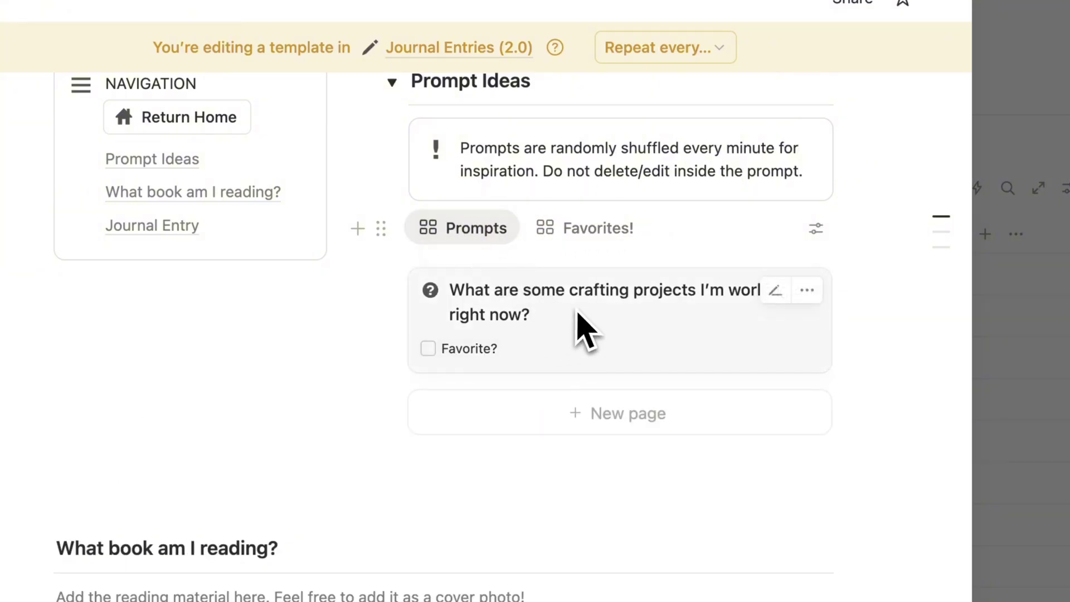
- Delete the "What book am I reading?" section with its leftover empty line and close the template
{"action": "scroll", "coordinate": [564, 270], "scroll_direction": "down", "scroll_amount": 3}
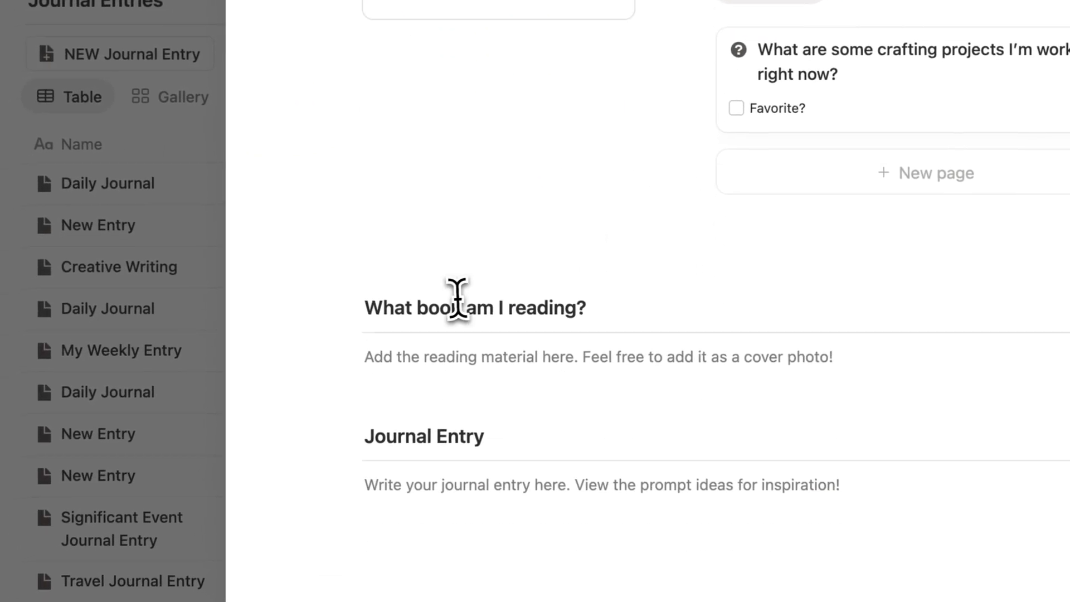
{"action": "left_click_drag", "start_coordinate": [304, 295], "coordinate": [461, 375]}
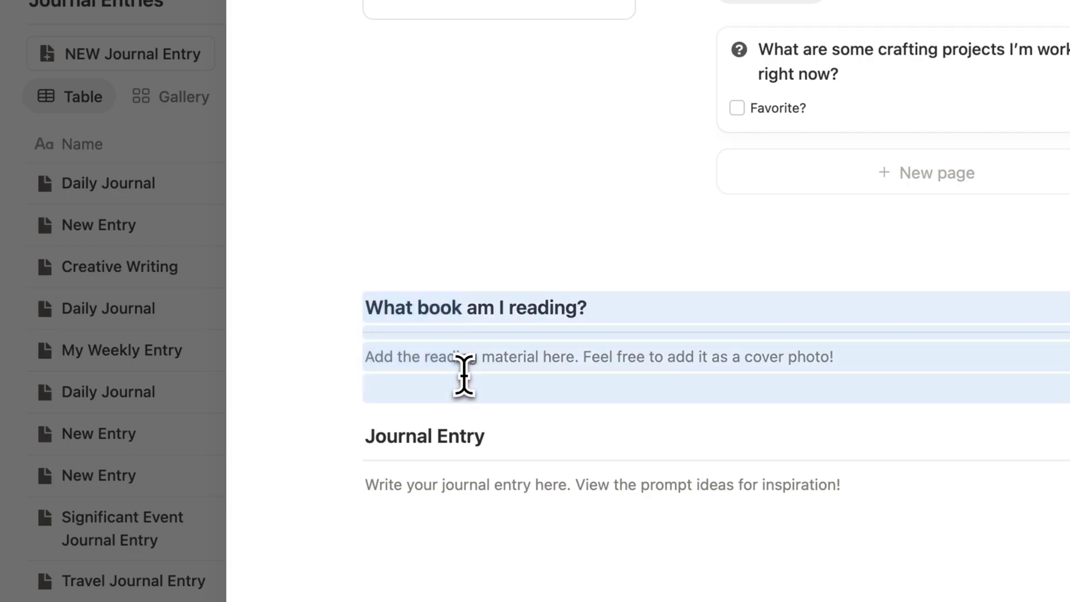
{"action": "key", "text": "BackSpace"}
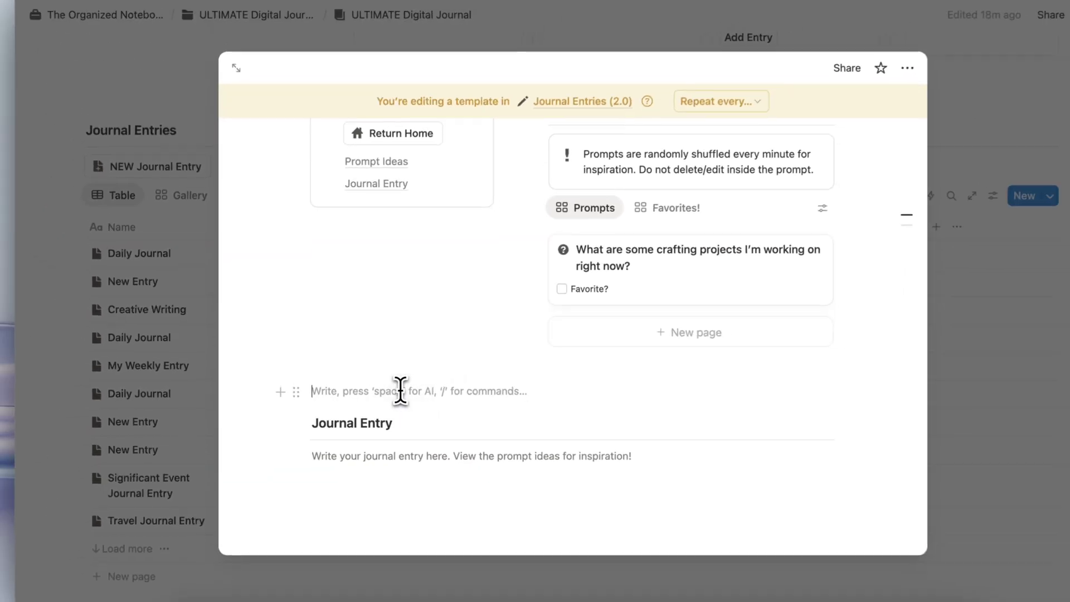
{"action": "key", "text": "BackSpace"}
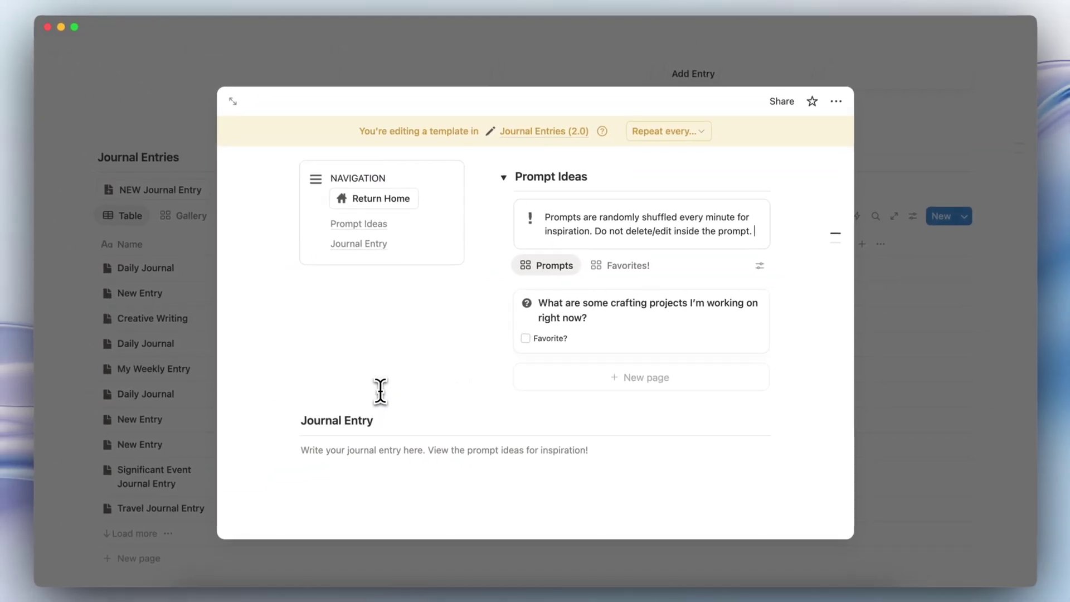
{"action": "left_click", "coordinate": [455, 449]}
{"action": "left_click", "coordinate": [406, 410]}
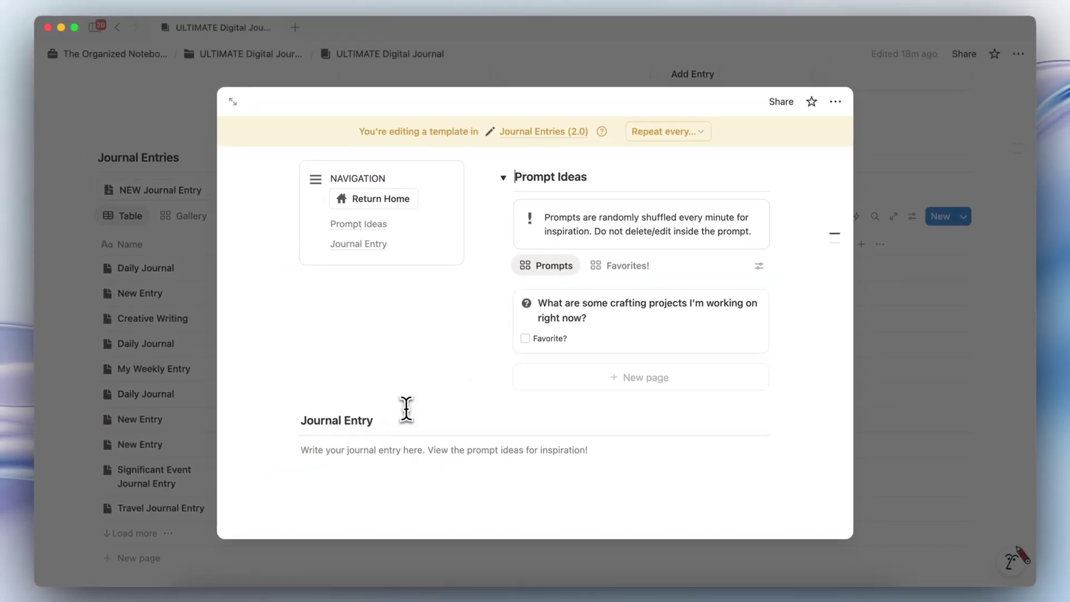
{"action": "scroll", "coordinate": [501, 460], "scroll_direction": "up", "scroll_amount": 5}
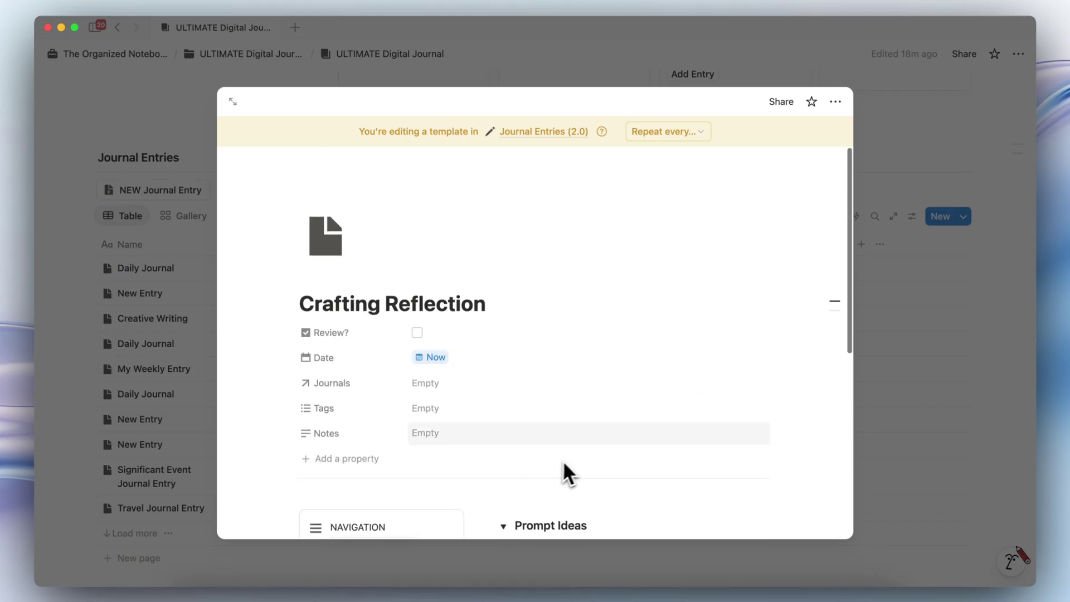
{"action": "left_click", "coordinate": [946, 415]}
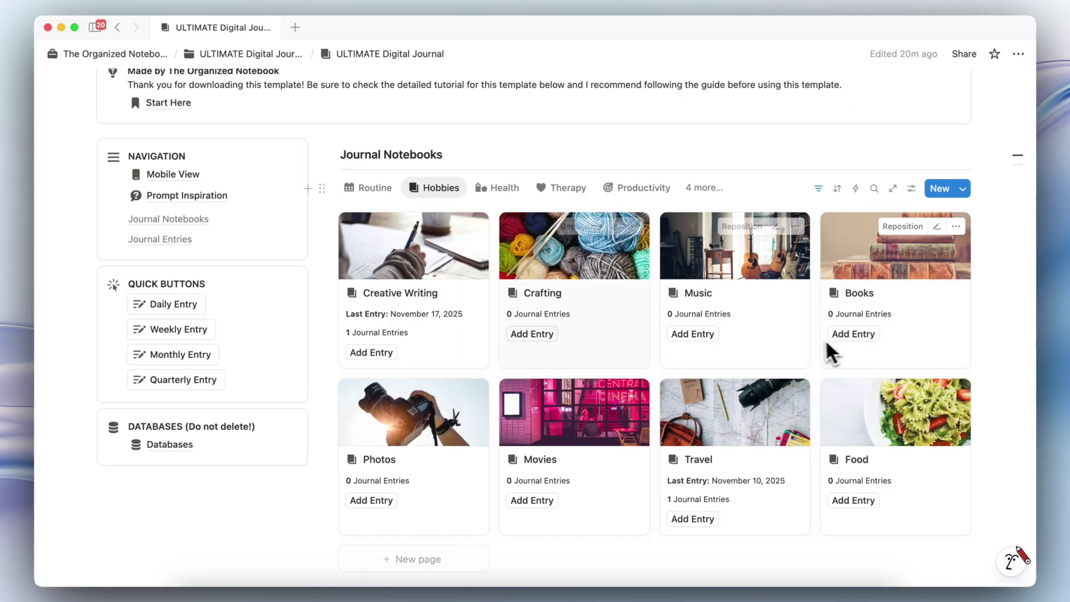
- Add an entry to the Crafting notebook under Hobbies and apply the Crafting Reflection template to it
{"action": "left_click", "coordinate": [537, 335]}
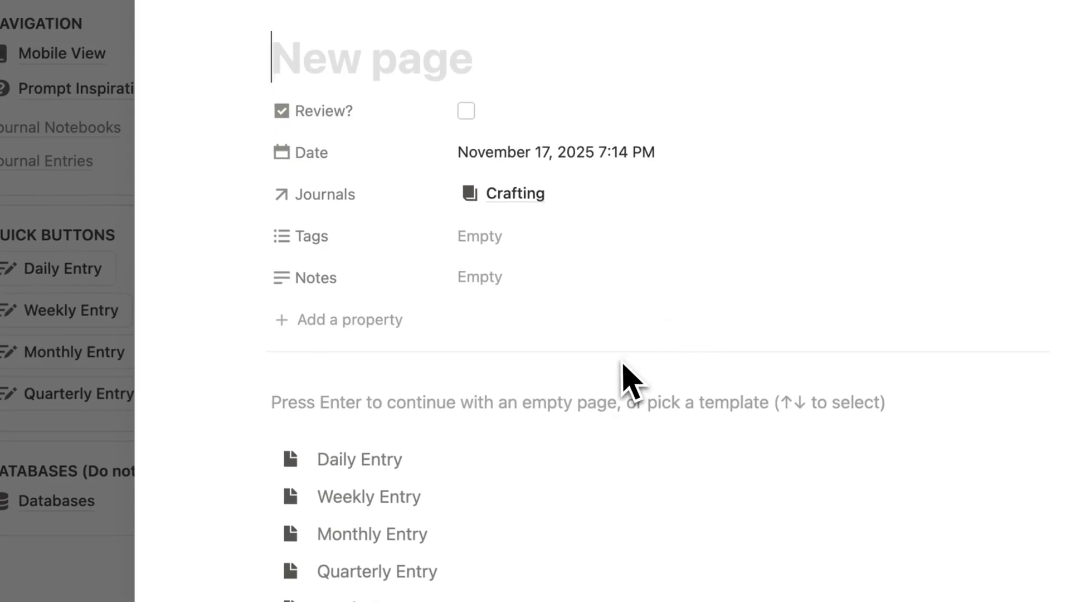
{"action": "scroll", "coordinate": [630, 384], "scroll_direction": "down", "scroll_amount": 10}
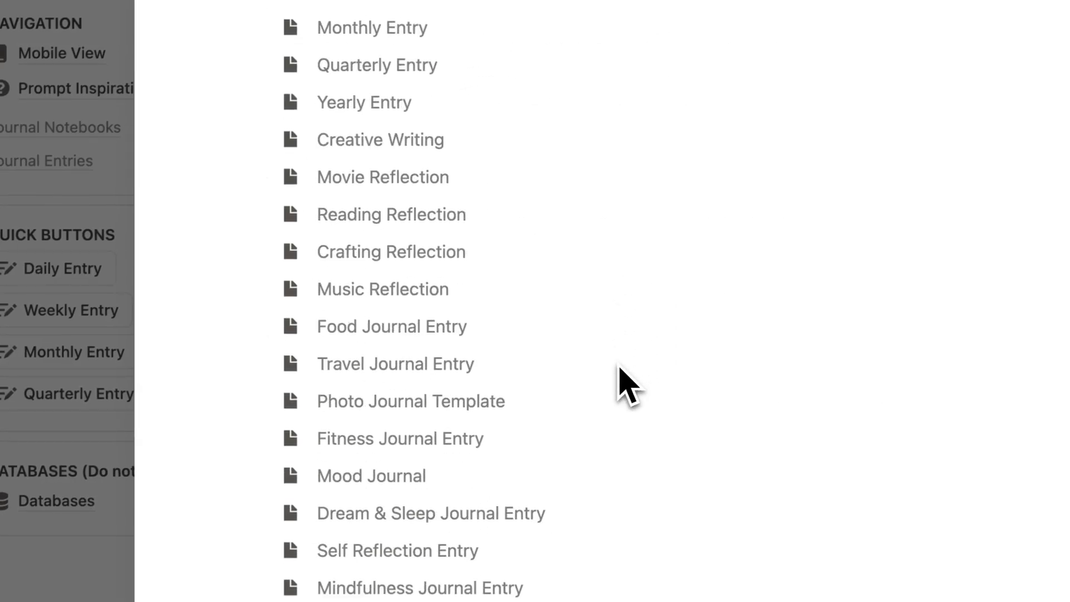
{"action": "left_click", "coordinate": [372, 212]}
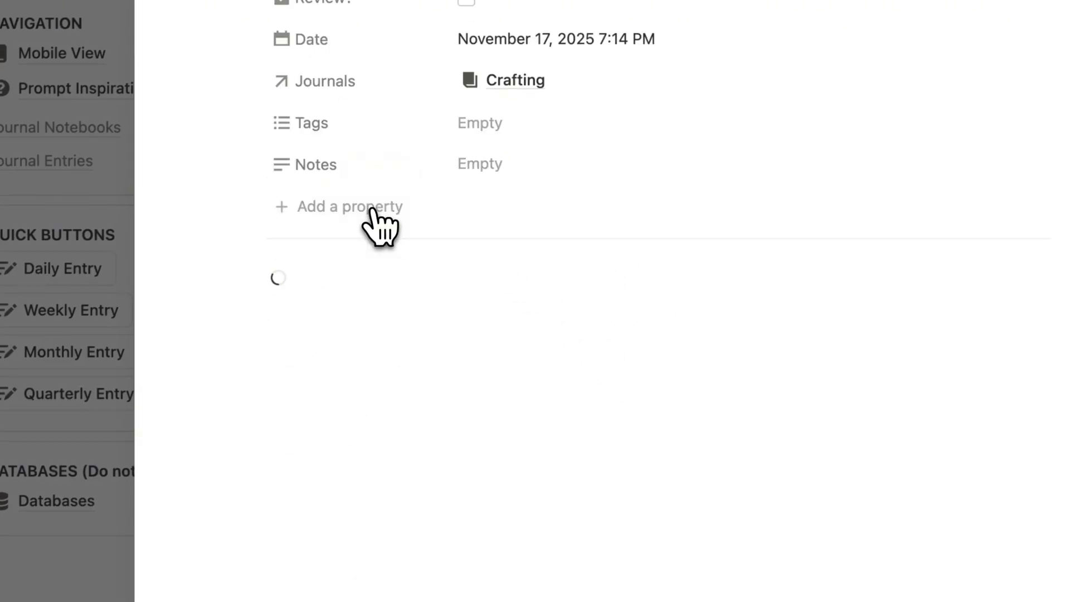
{"action": "scroll", "coordinate": [372, 213], "scroll_direction": "up", "scroll_amount": 5}
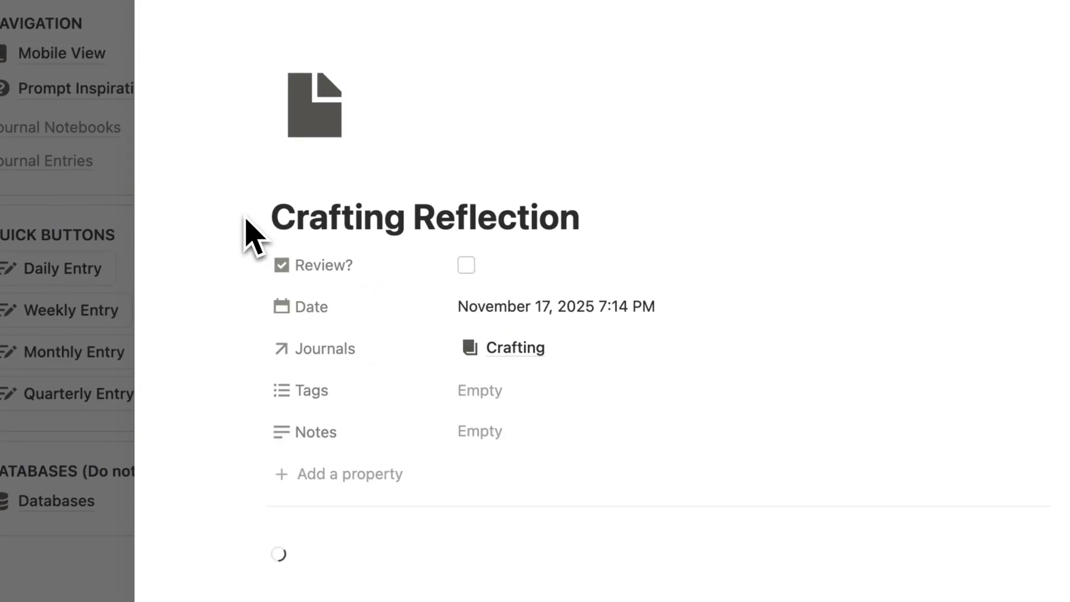
- Expand the entry's Prompt Ideas, check its Prompts and Favorites! views, and close the entry
{"action": "scroll", "coordinate": [306, 299], "scroll_direction": "down", "scroll_amount": 5}
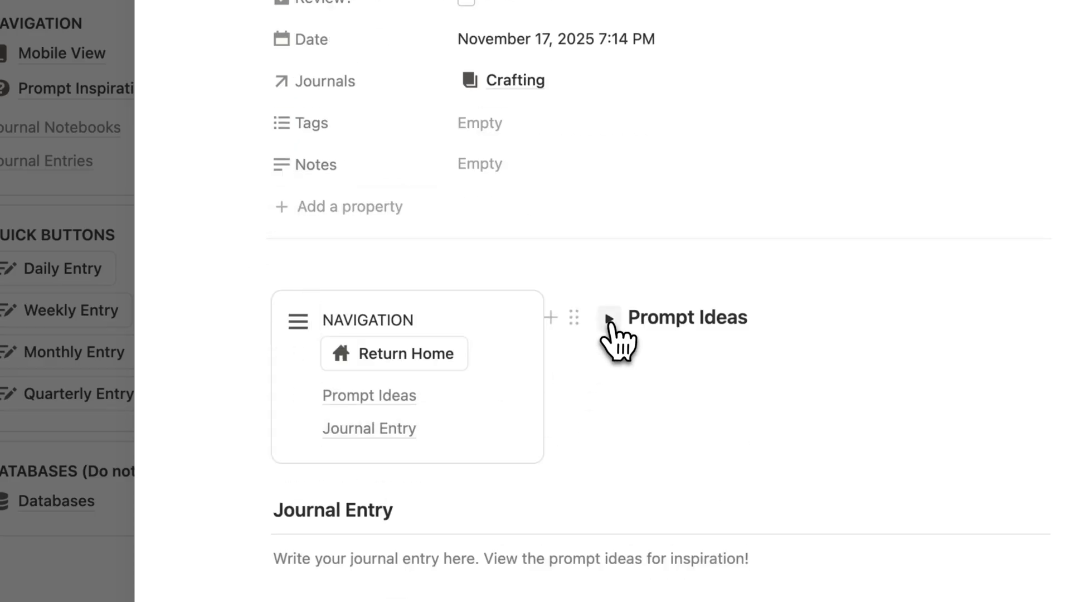
{"action": "left_click", "coordinate": [608, 319]}
{"action": "scroll", "coordinate": [624, 342], "scroll_direction": "down", "scroll_amount": 2}
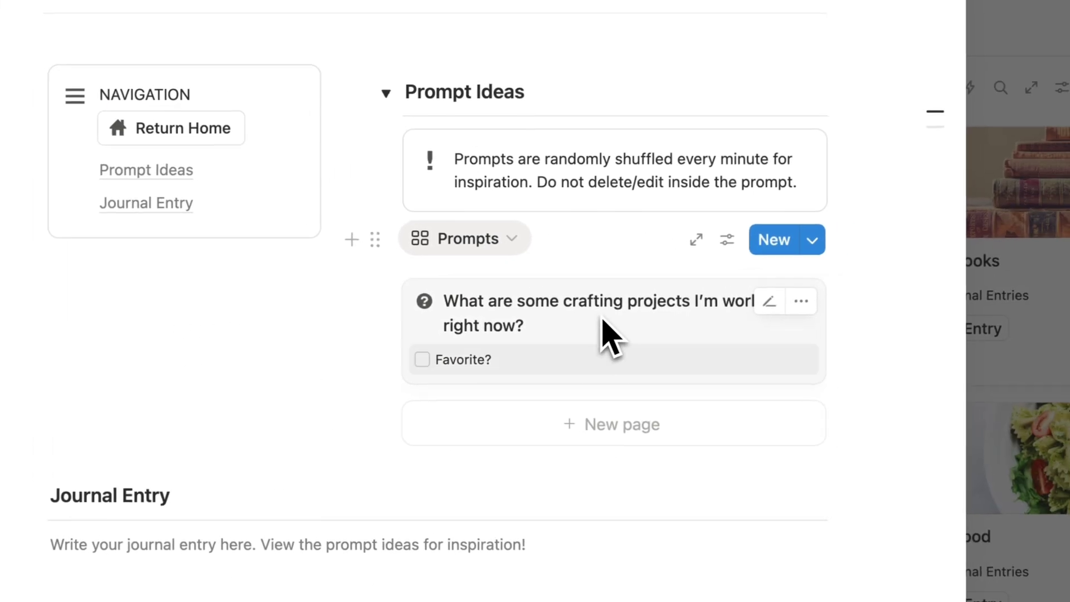
{"action": "left_click", "coordinate": [493, 244]}
{"action": "left_click", "coordinate": [516, 362]}
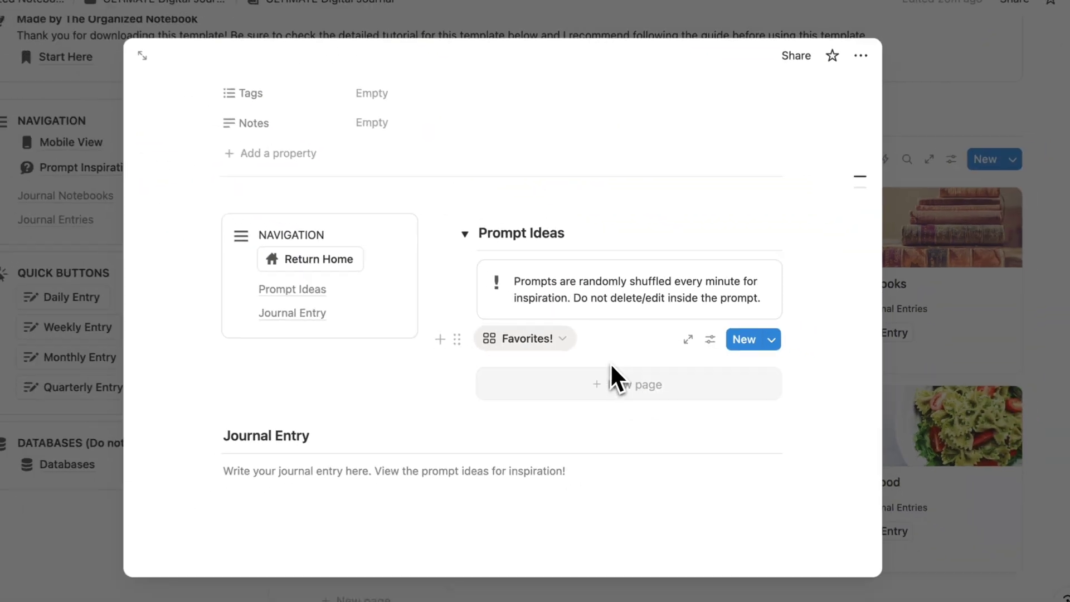
{"action": "left_click", "coordinate": [1066, 306]}
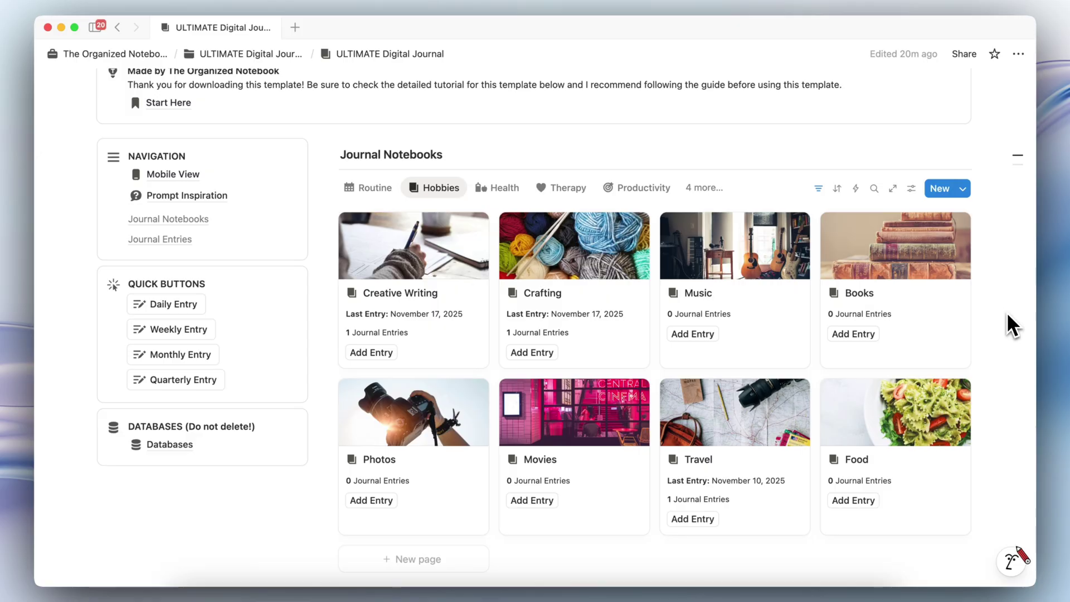
- Open the journal's Mobile View page and look over its navigation block and Journal Entries table
{"action": "scroll", "coordinate": [1007, 314], "scroll_direction": "up", "scroll_amount": 3}
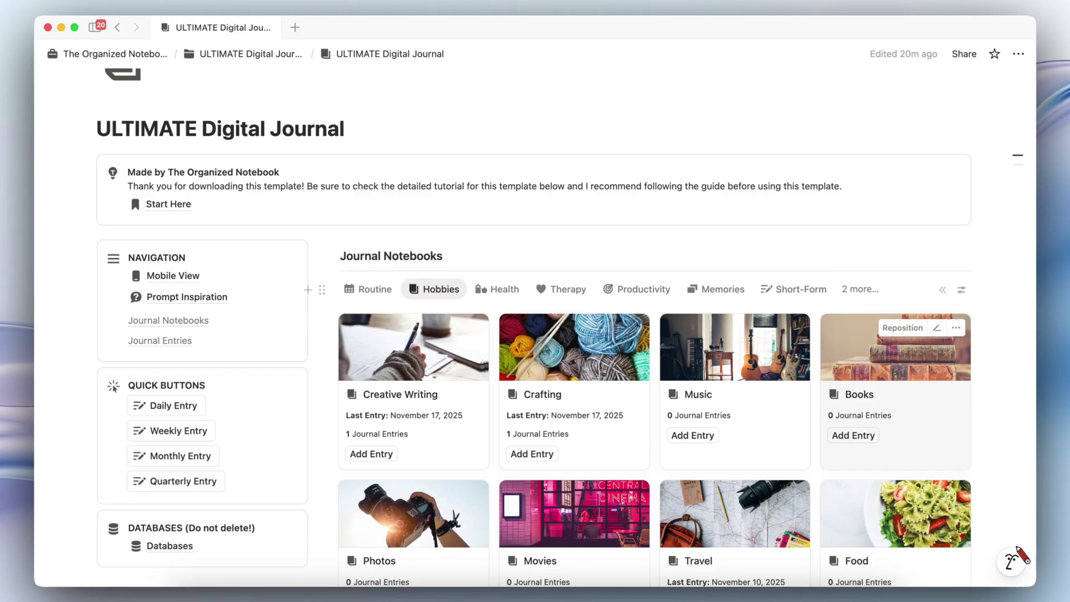
{"action": "scroll", "coordinate": [588, 160], "scroll_direction": "up", "scroll_amount": 3}
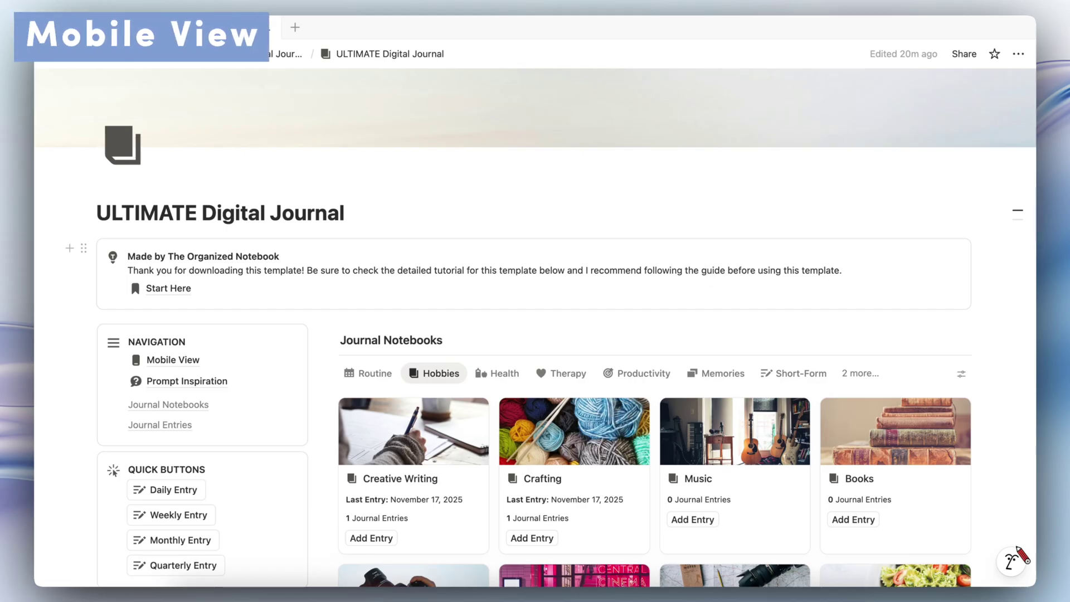
{"action": "left_click", "coordinate": [170, 362]}
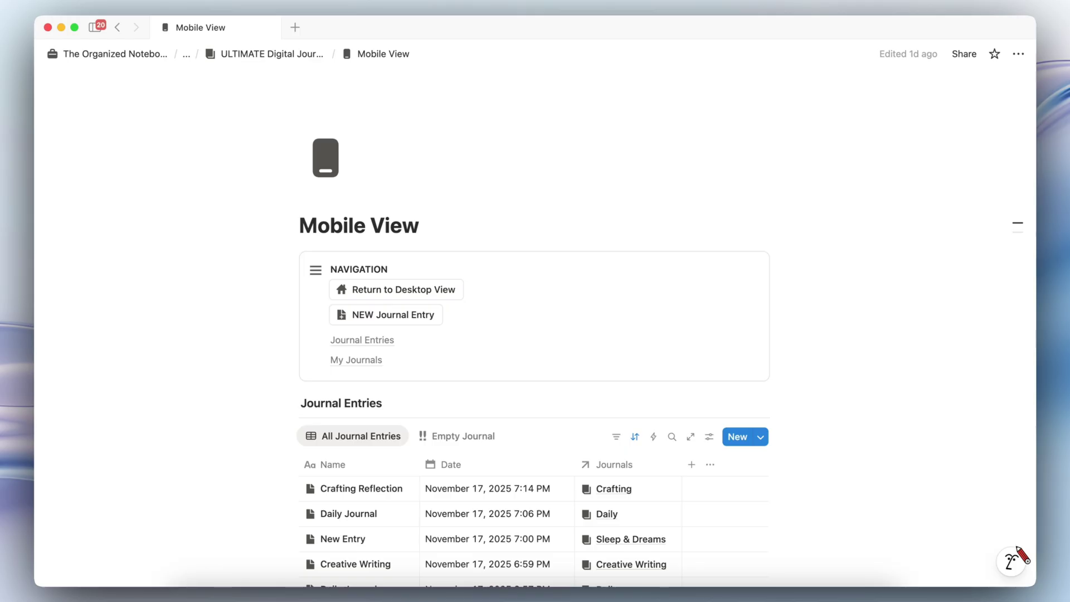
{"action": "scroll", "coordinate": [1018, 549], "scroll_direction": "down", "scroll_amount": 3}
{"action": "scroll", "coordinate": [1018, 550], "scroll_direction": "up", "scroll_amount": 3}
{"action": "scroll", "coordinate": [1018, 550], "scroll_direction": "down", "scroll_amount": 1}
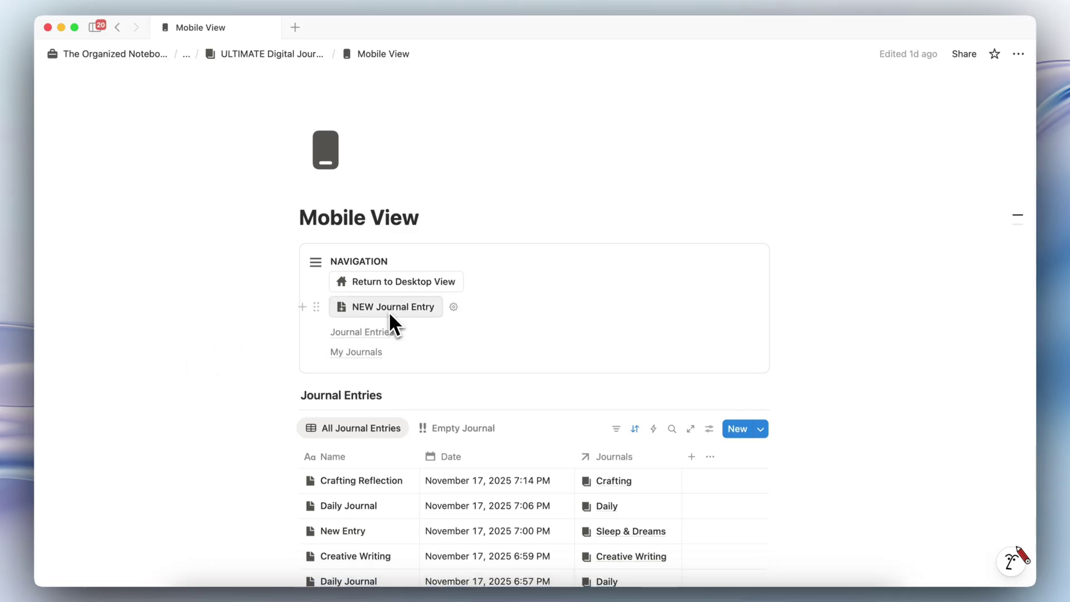
{"action": "scroll", "coordinate": [438, 340], "scroll_direction": "down", "scroll_amount": 5}
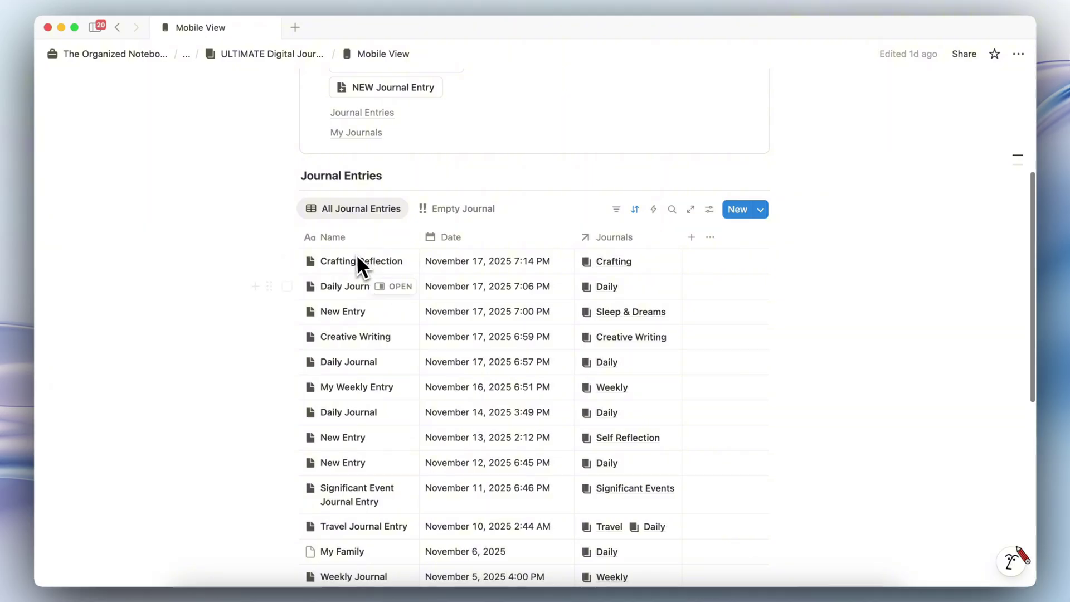
- Check the Empty Journal view, return to All Journal Entries, and look over the My Journals section on the Mobile View page
{"action": "scroll", "coordinate": [363, 459], "scroll_direction": "up", "scroll_amount": 4}
{"action": "left_click", "coordinate": [461, 370]}
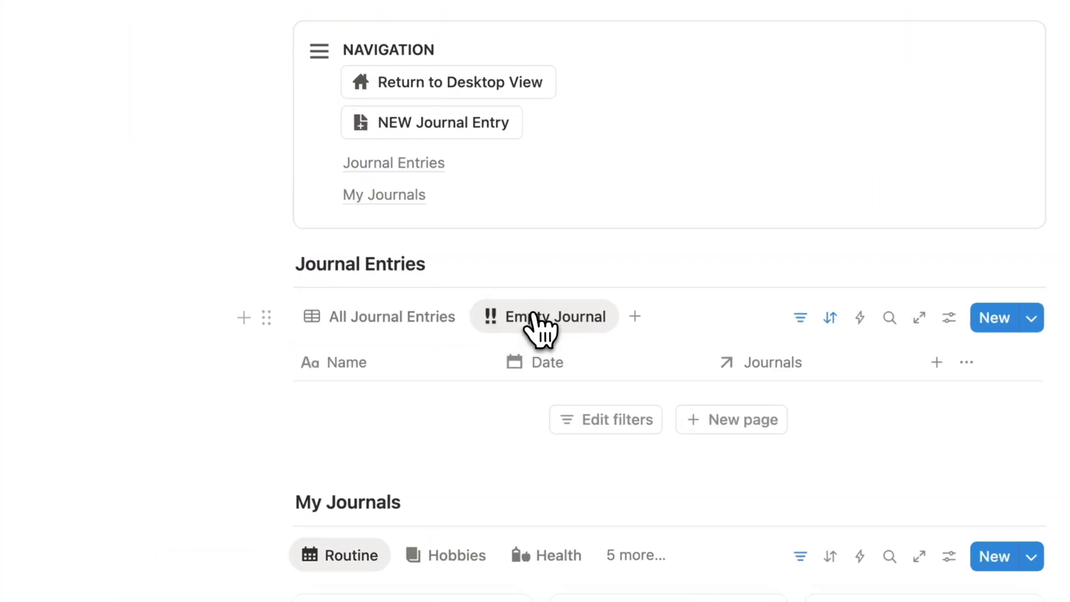
{"action": "left_click", "coordinate": [432, 334]}
{"action": "scroll", "coordinate": [444, 335], "scroll_direction": "down", "scroll_amount": 10}
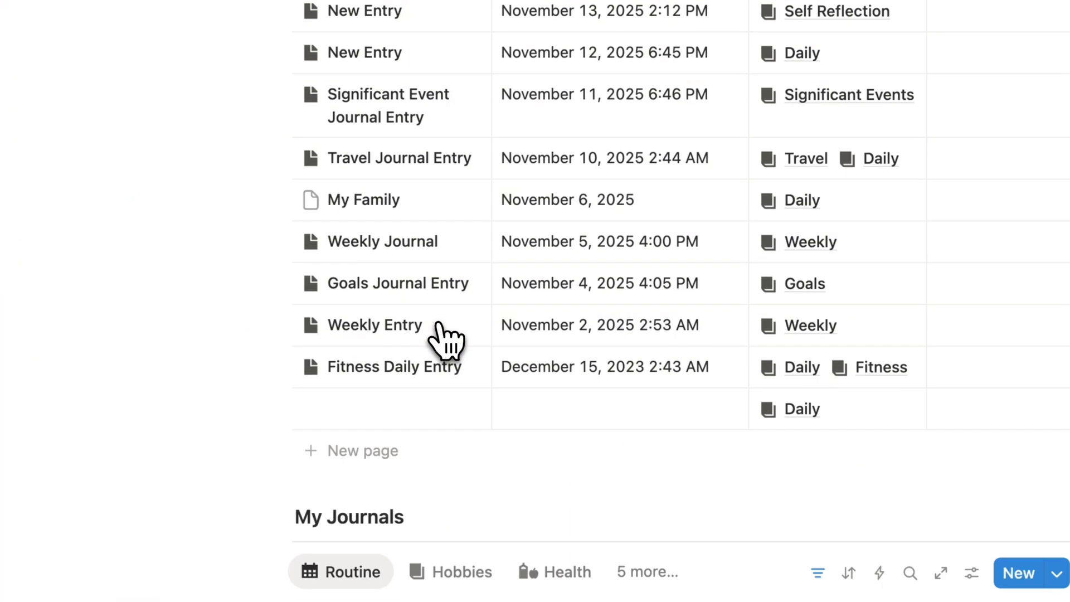
{"action": "scroll", "coordinate": [446, 340], "scroll_direction": "down", "scroll_amount": 6}
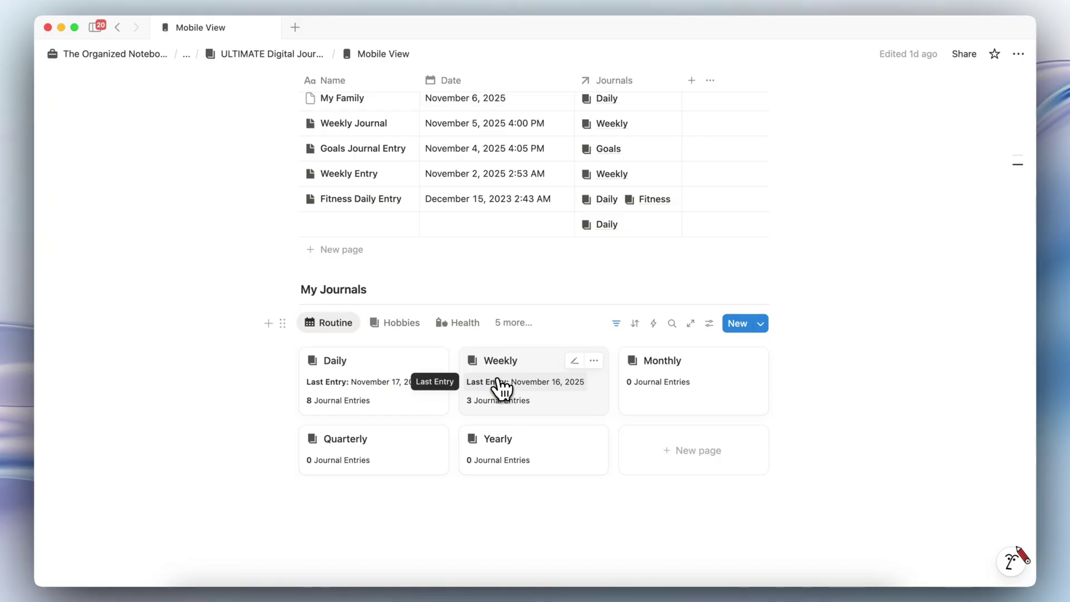
{"action": "scroll", "coordinate": [502, 390], "scroll_direction": "up", "scroll_amount": 15}
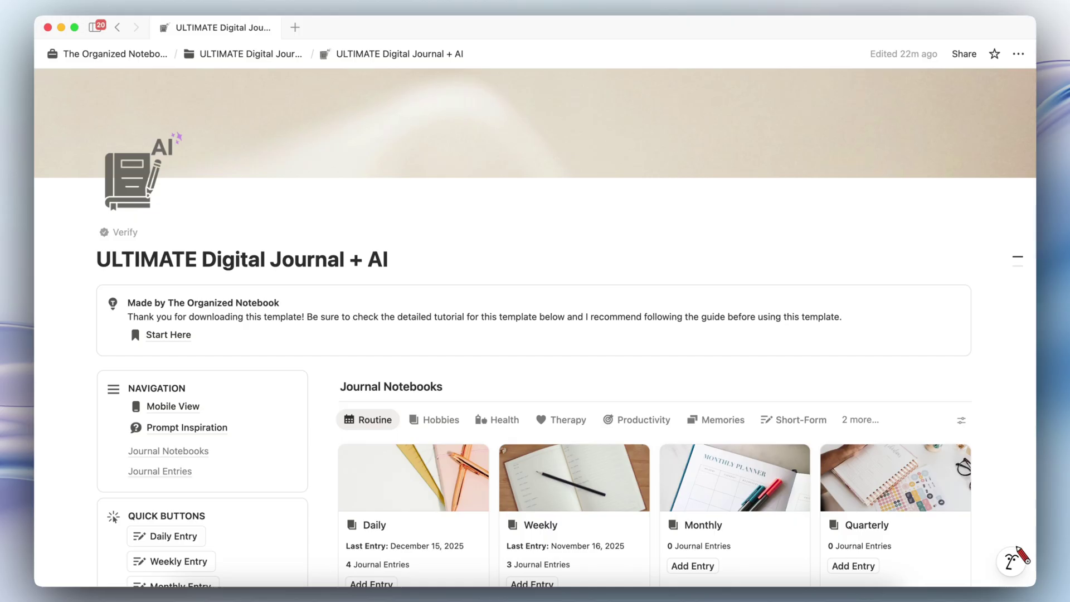
- Show the ULTIMATE Digital Journal + AI entries as a table and examine the Themes and Takeaway/Advice columns
{"action": "scroll", "coordinate": [536, 329], "scroll_direction": "down", "scroll_amount": 3}
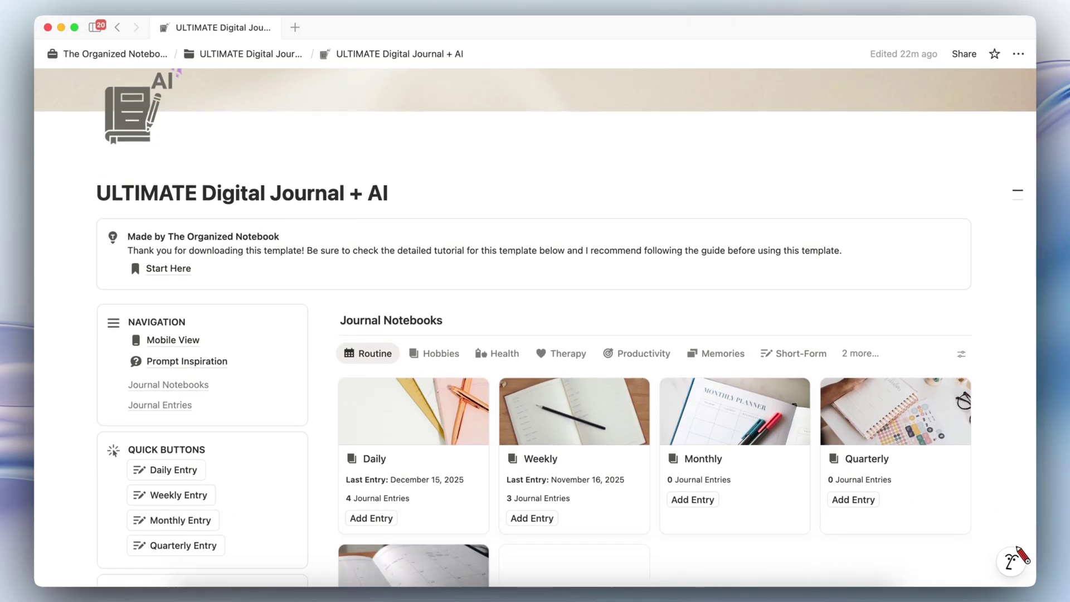
{"action": "scroll", "coordinate": [535, 329], "scroll_direction": "down", "scroll_amount": 10}
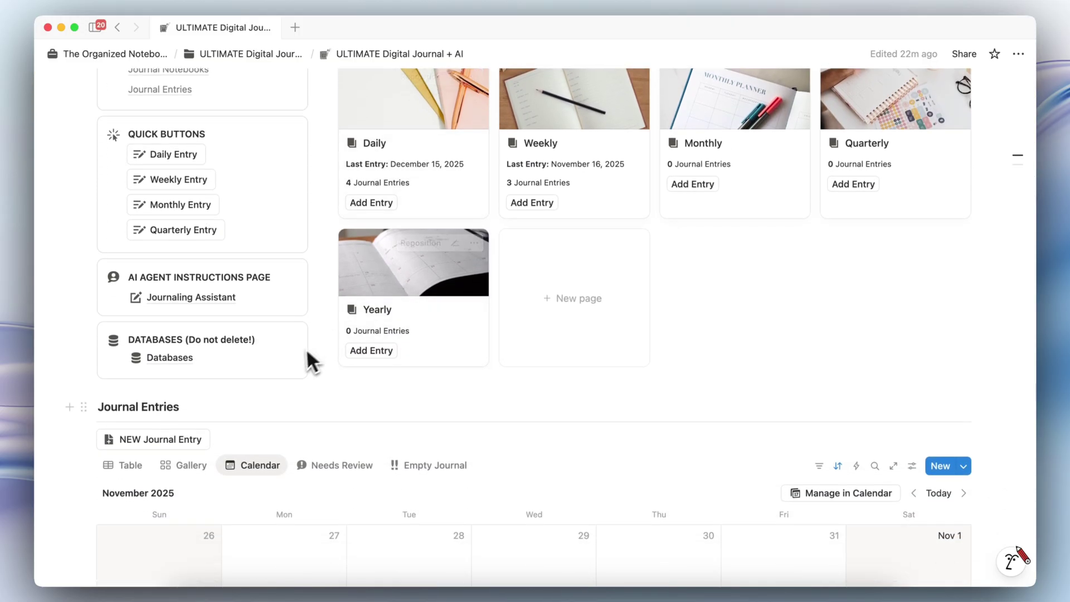
{"action": "left_click", "coordinate": [124, 465]}
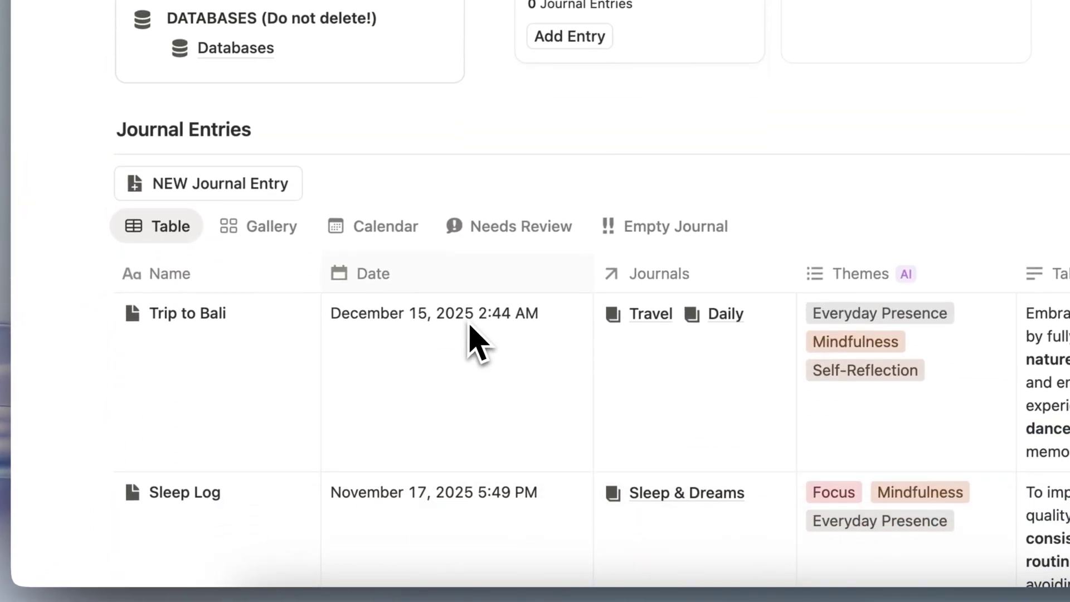
{"action": "scroll", "coordinate": [471, 340], "scroll_direction": "down", "scroll_amount": 1}
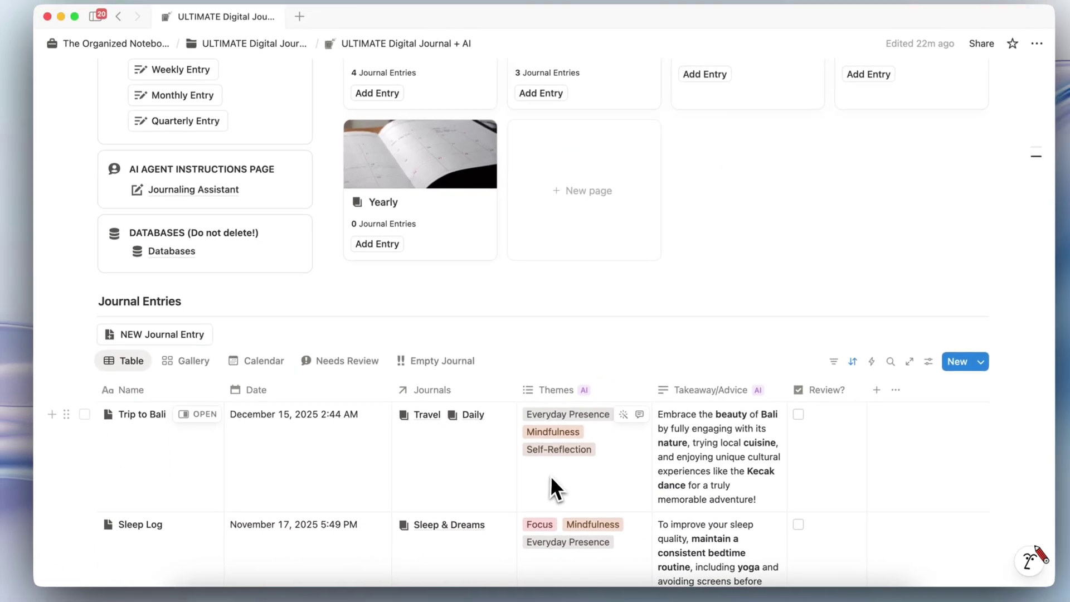
{"action": "scroll", "coordinate": [550, 490], "scroll_direction": "down", "scroll_amount": 2}
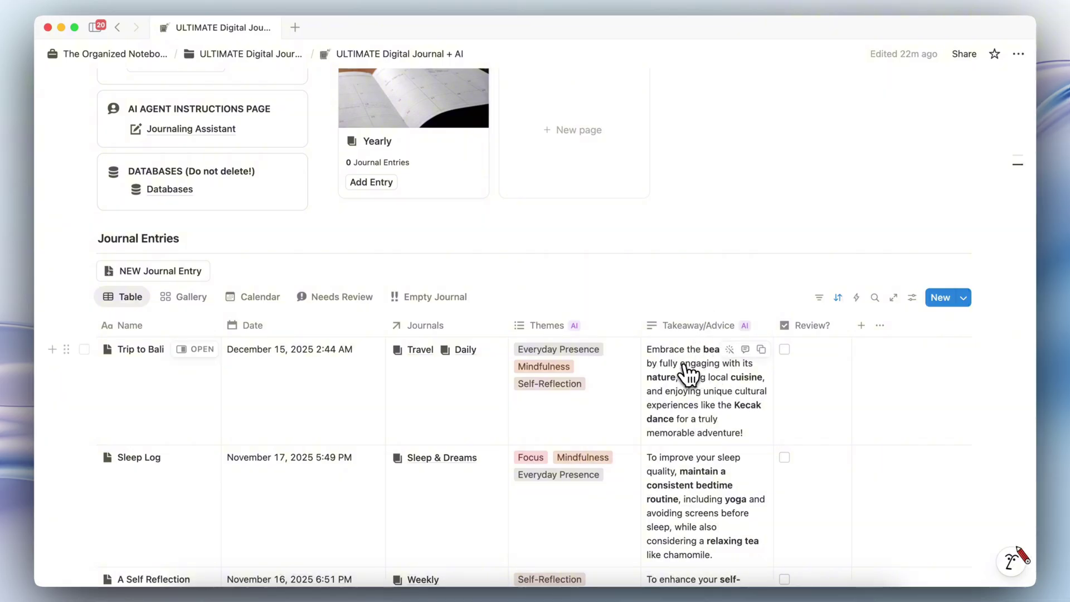
- Open the Trip to Bali entry, review its AI Takeaway/Advice and Themes properties, and close it
{"action": "left_click", "coordinate": [199, 351]}
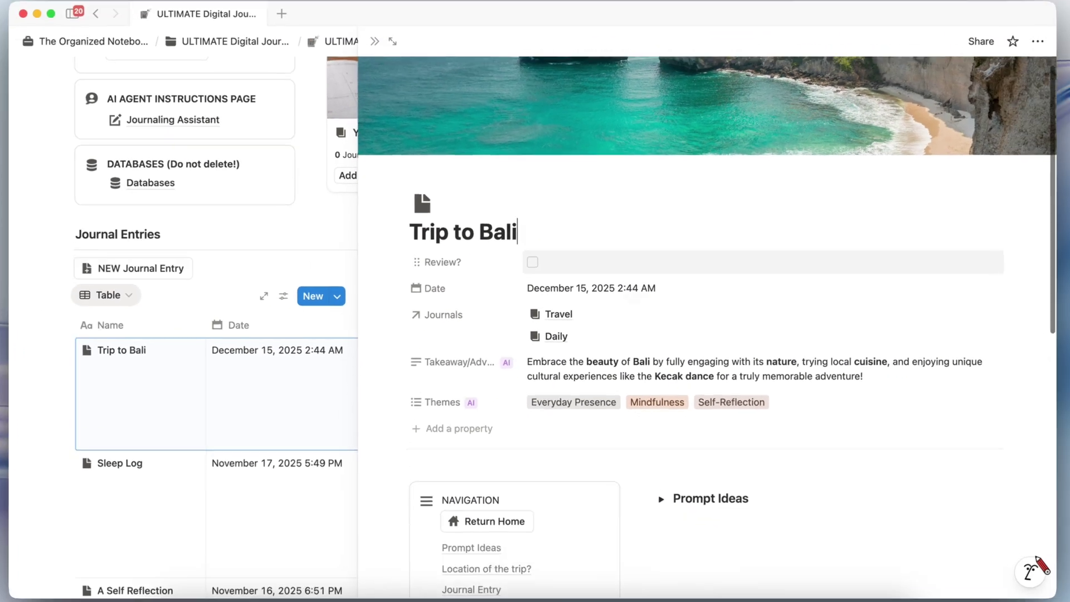
{"action": "scroll", "coordinate": [634, 293], "scroll_direction": "down", "scroll_amount": 3}
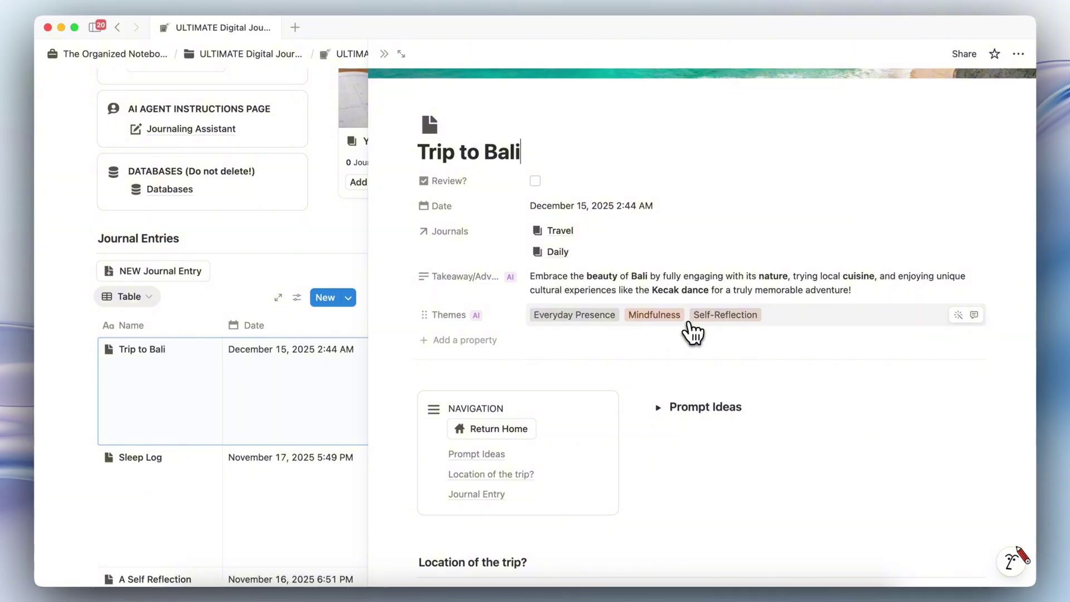
{"action": "left_click", "coordinate": [384, 53]}
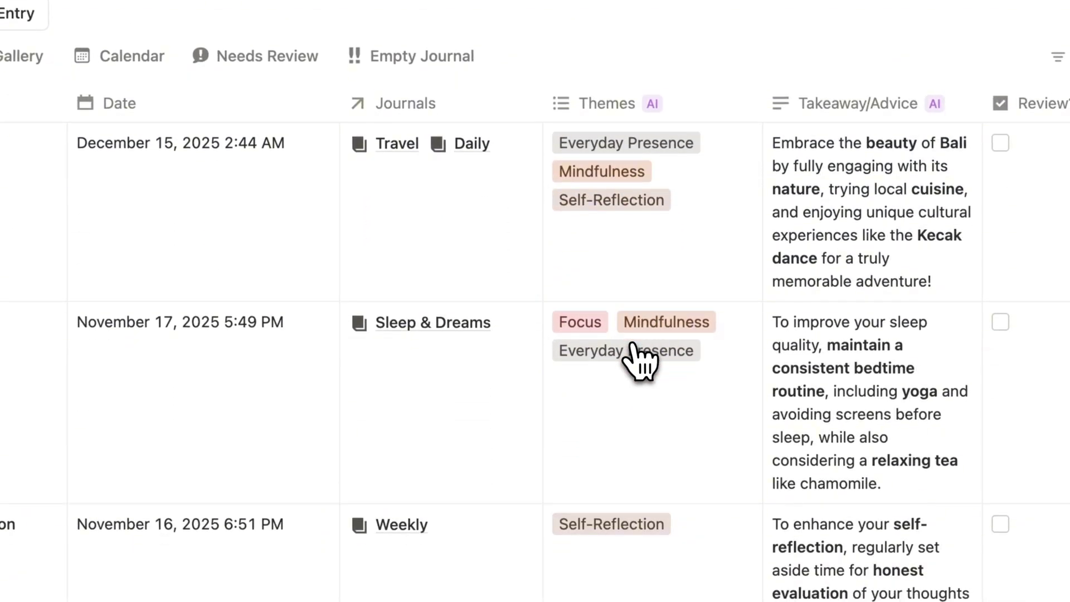
- Open the Journaling Assistant page under AI Agent Instructions and highlight its About Me paragraph for review
{"action": "scroll", "coordinate": [396, 306], "scroll_direction": "up", "scroll_amount": 5}
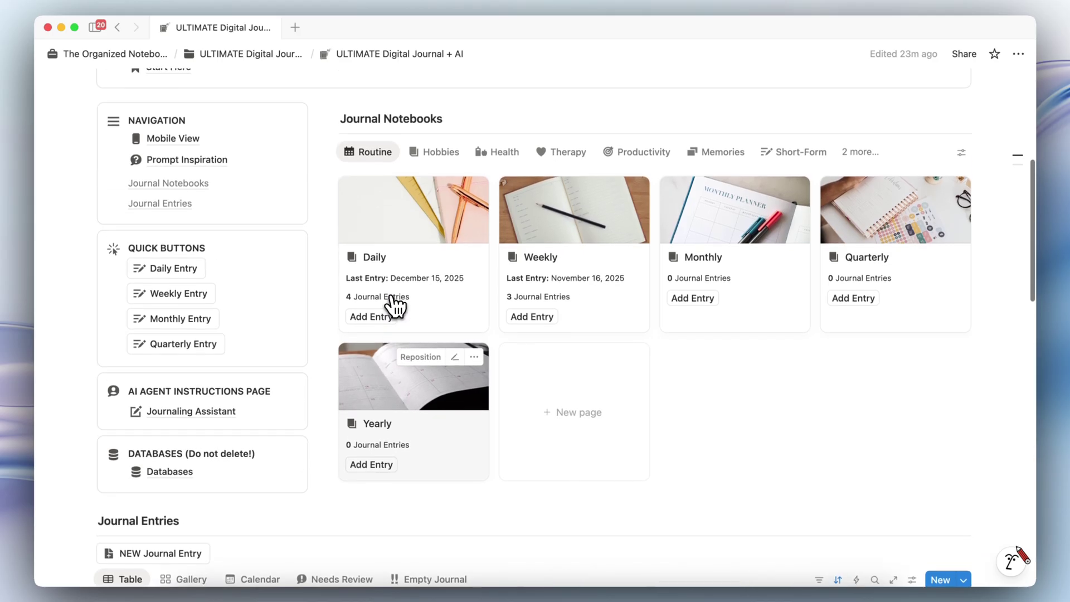
{"action": "mouse_move", "coordinate": [198, 424]}
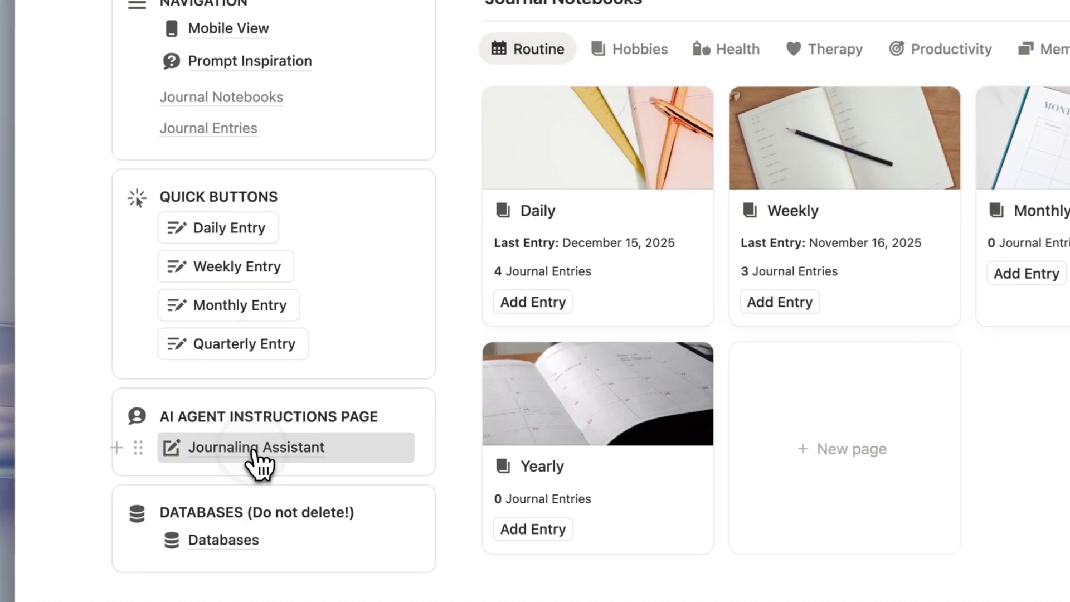
{"action": "left_click", "coordinate": [194, 419]}
{"action": "scroll", "coordinate": [370, 450], "scroll_direction": "down", "scroll_amount": 2}
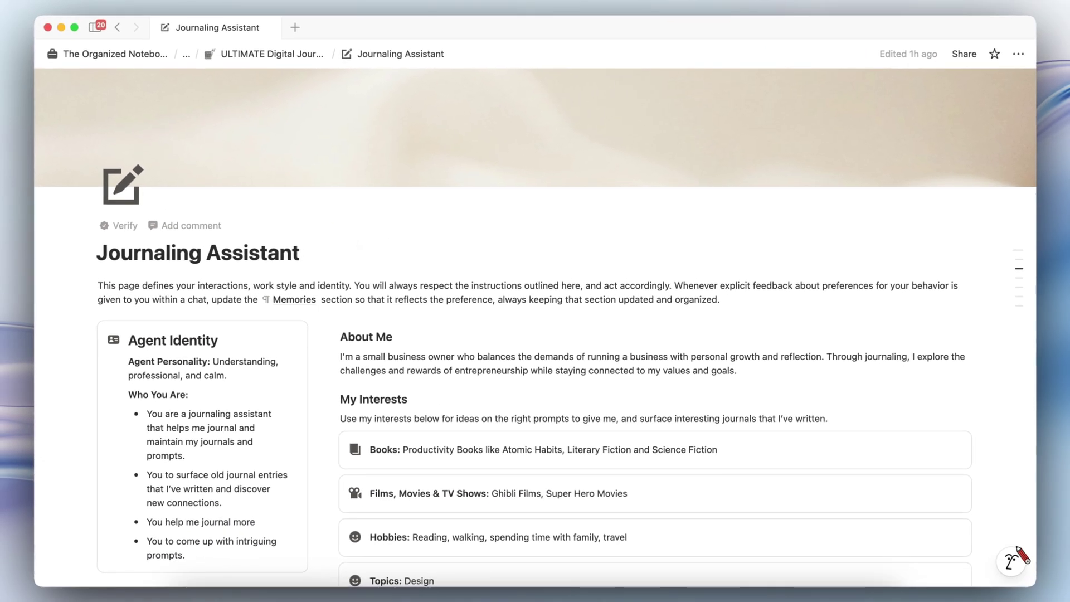
{"action": "scroll", "coordinate": [390, 237], "scroll_direction": "down", "scroll_amount": 4}
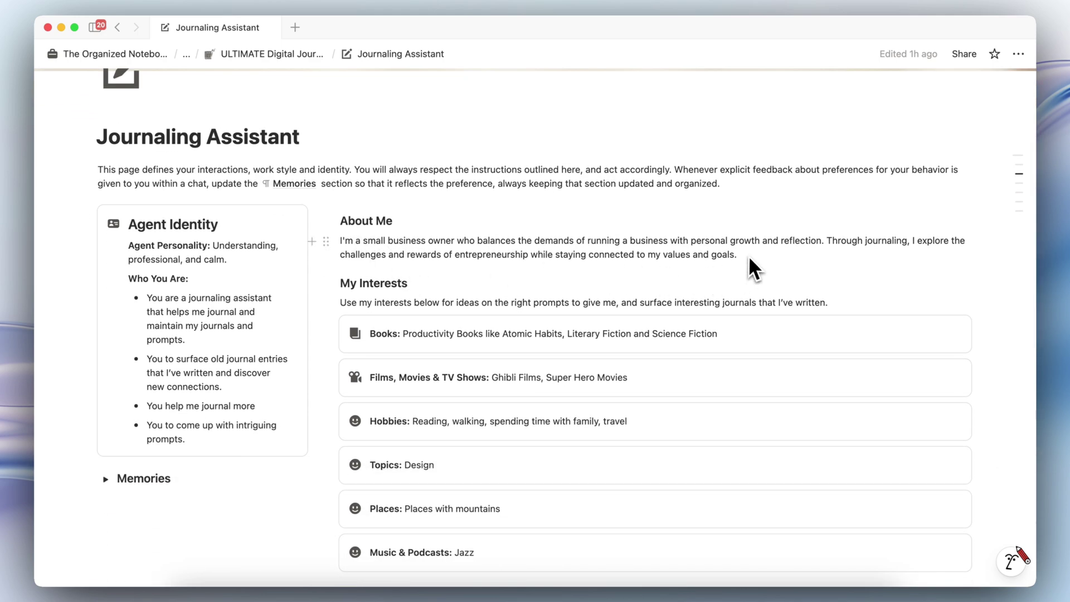
{"action": "left_click_drag", "start_coordinate": [748, 255], "coordinate": [339, 245]}
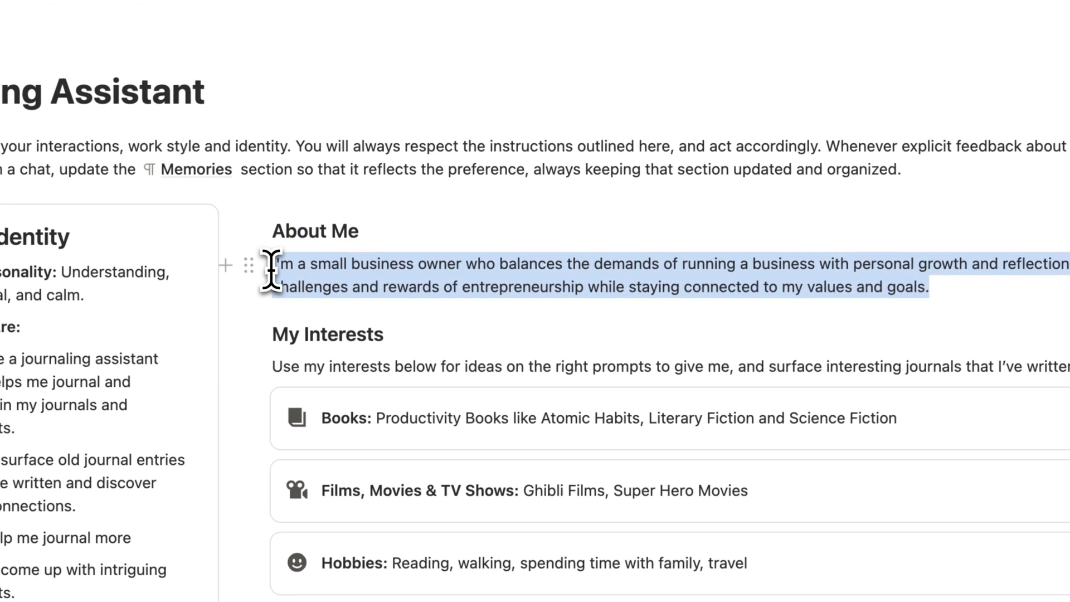
{"action": "left_click", "coordinate": [339, 265]}
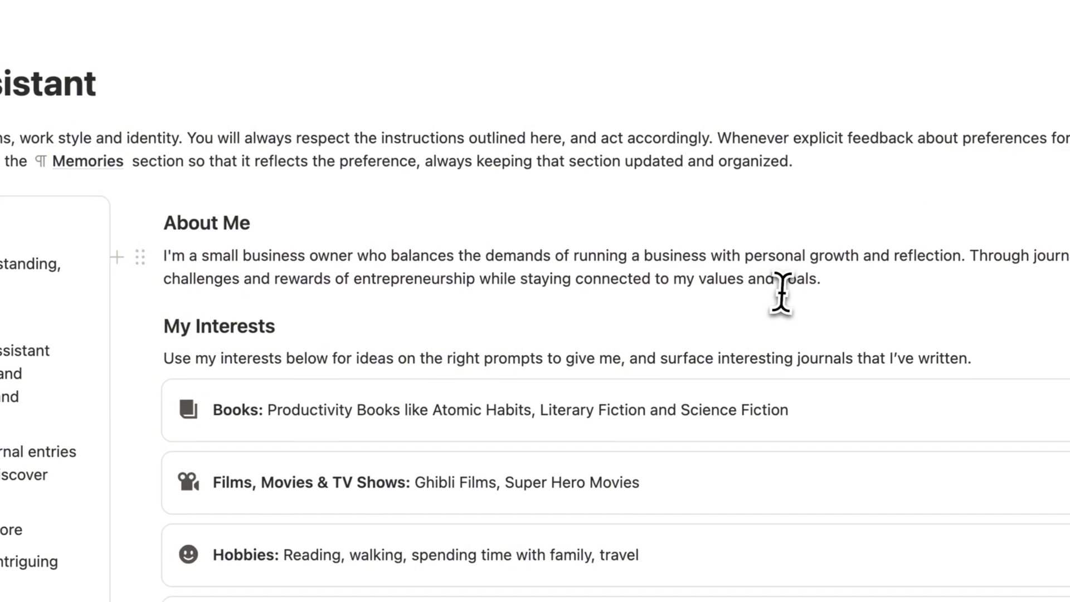
{"action": "left_click_drag", "start_coordinate": [782, 293], "coordinate": [165, 256]}
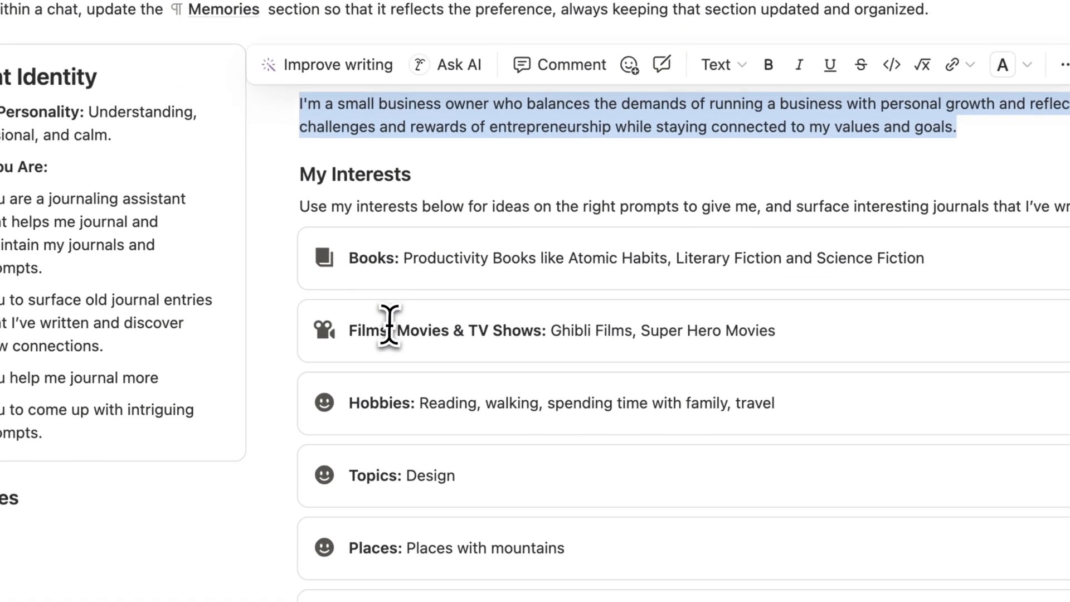
- Review the interests, journaling experience and goals sections, and highlight the Pages & Databases to Work With instructions
{"action": "scroll", "coordinate": [559, 354], "scroll_direction": "down", "scroll_amount": 2}
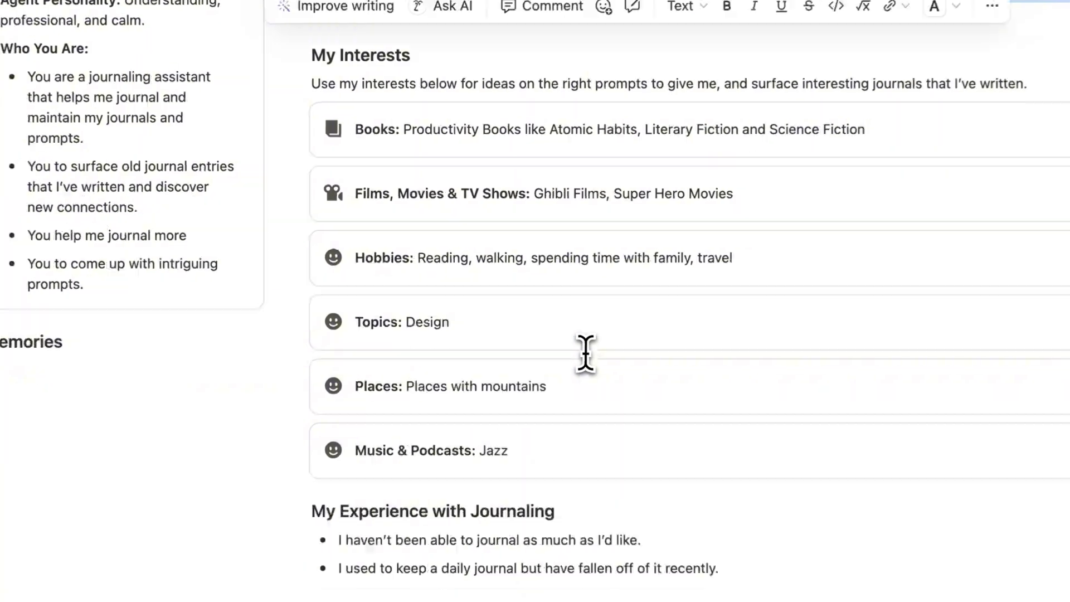
{"action": "scroll", "coordinate": [586, 353], "scroll_direction": "down", "scroll_amount": 2}
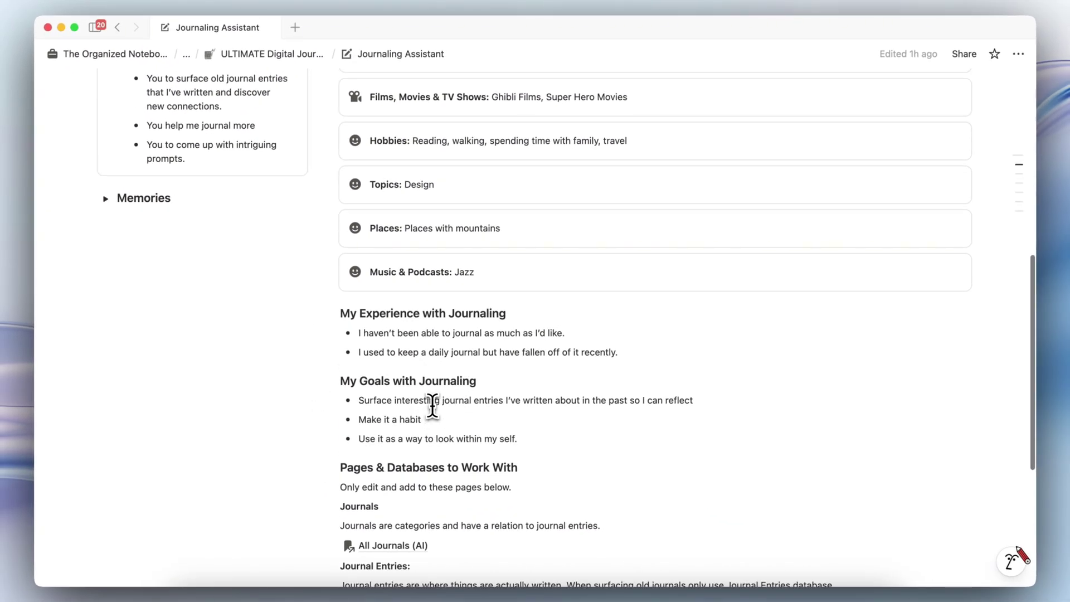
{"action": "scroll", "coordinate": [379, 391], "scroll_direction": "down", "scroll_amount": 2}
{"action": "left_click_drag", "start_coordinate": [342, 337], "coordinate": [485, 574]}
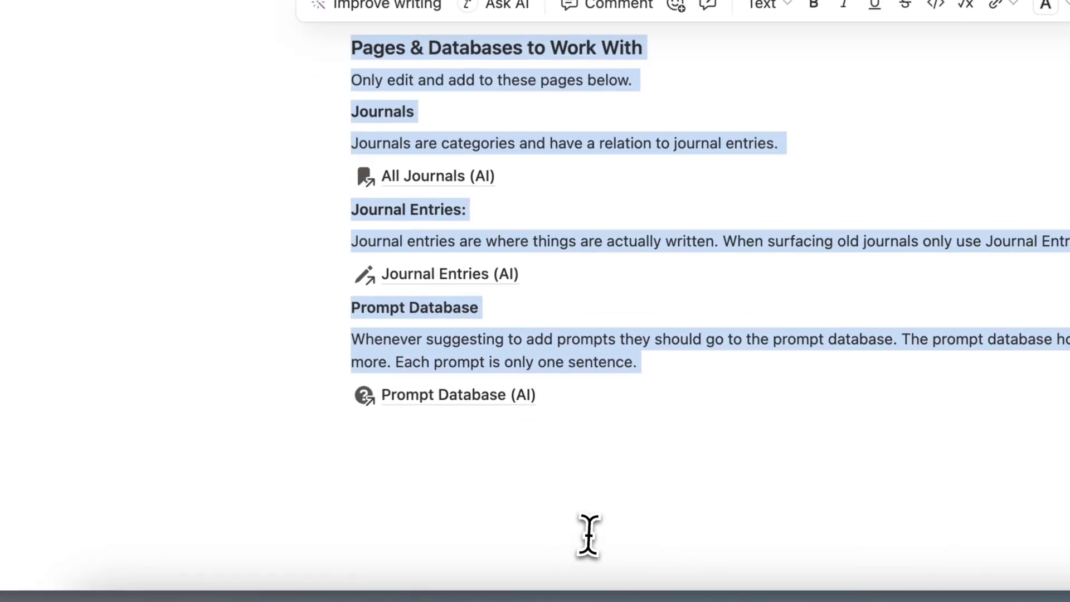
{"action": "left_click_drag", "start_coordinate": [588, 535], "coordinate": [536, 362]}
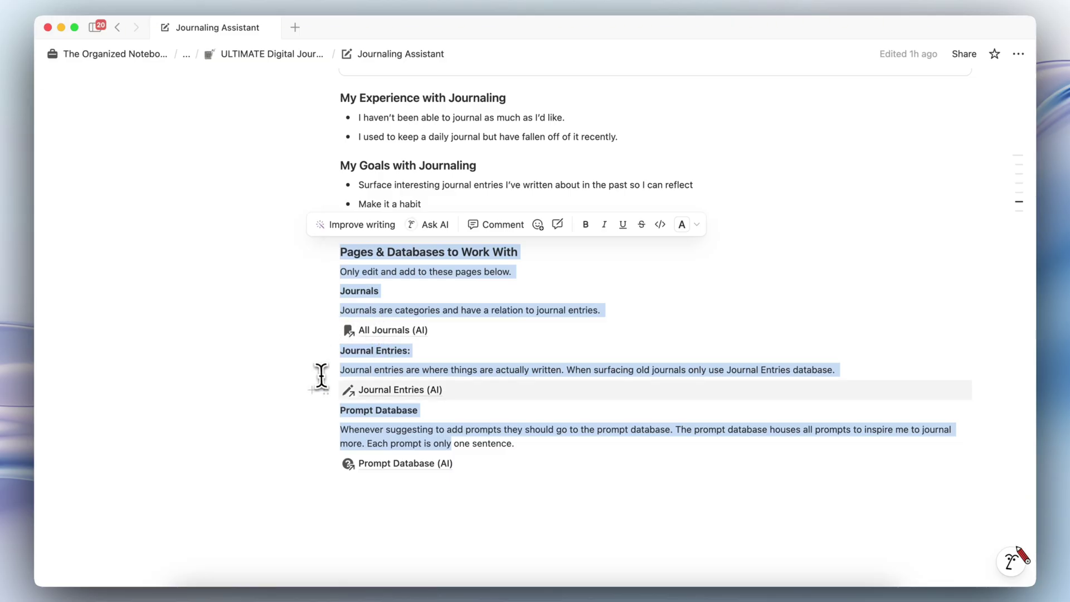
{"action": "mouse_move", "coordinate": [362, 466]}
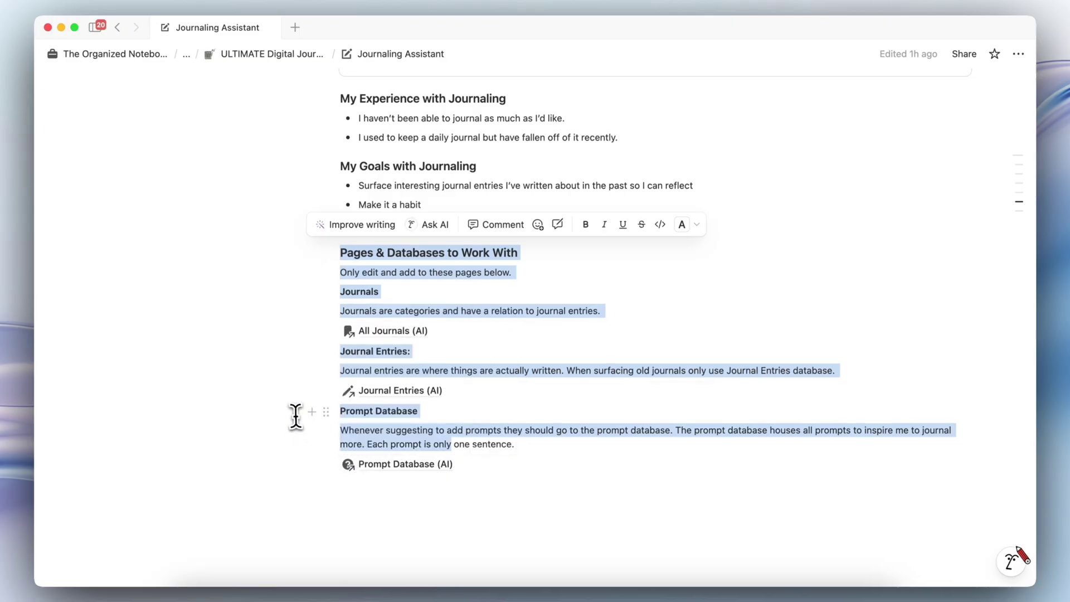
- Go back to the Agent Identity block and highlight the Agent Personality description for review
{"action": "scroll", "coordinate": [291, 411], "scroll_direction": "up", "scroll_amount": 10}
{"action": "scroll", "coordinate": [291, 411], "scroll_direction": "up", "scroll_amount": 2}
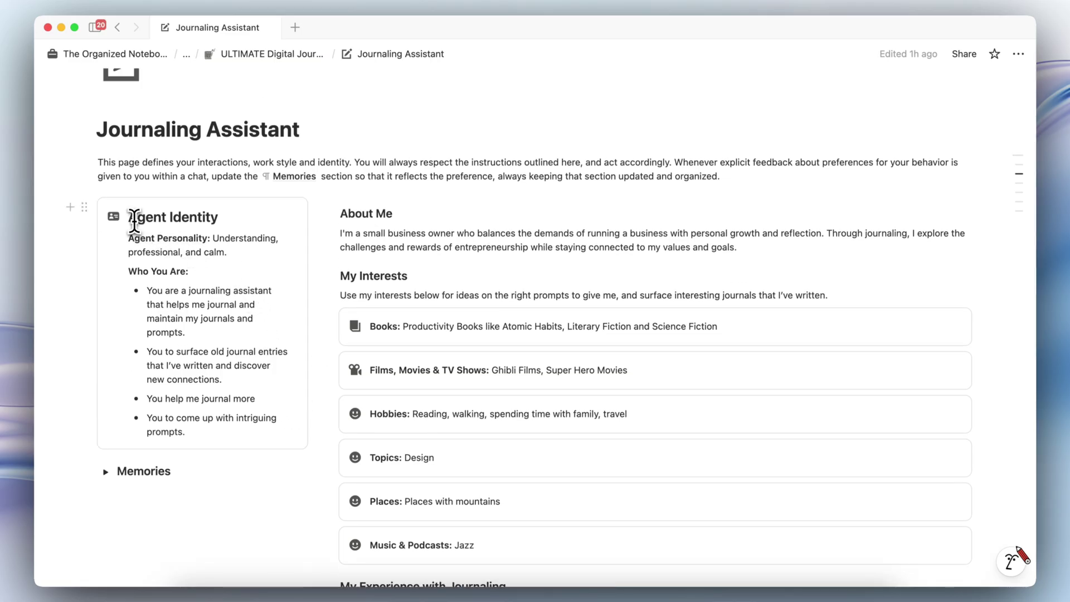
{"action": "left_click_drag", "start_coordinate": [213, 239], "coordinate": [227, 252]}
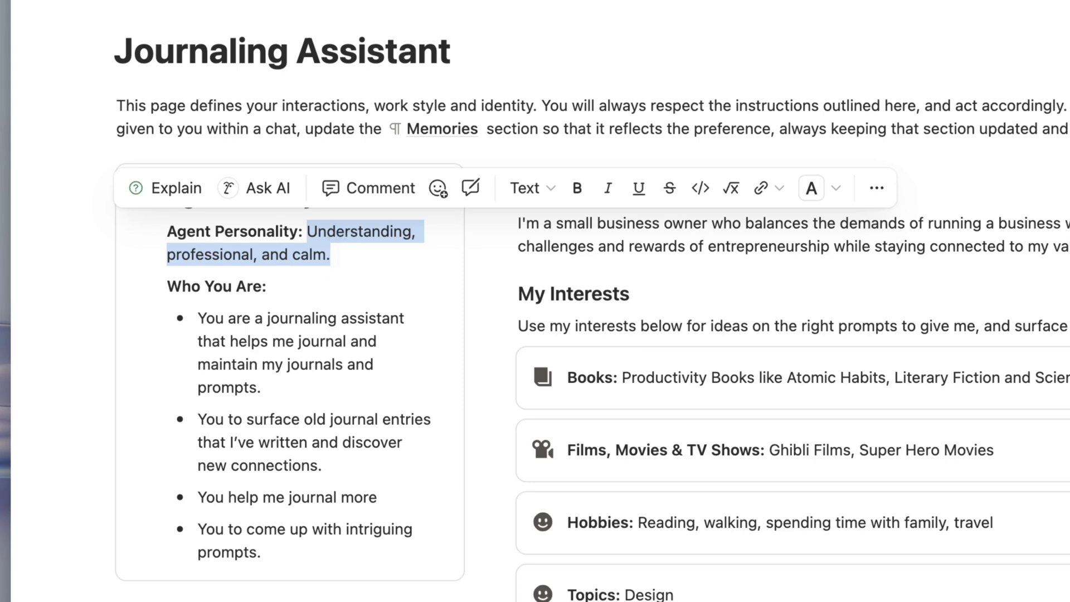
{"action": "left_click", "coordinate": [286, 341]}
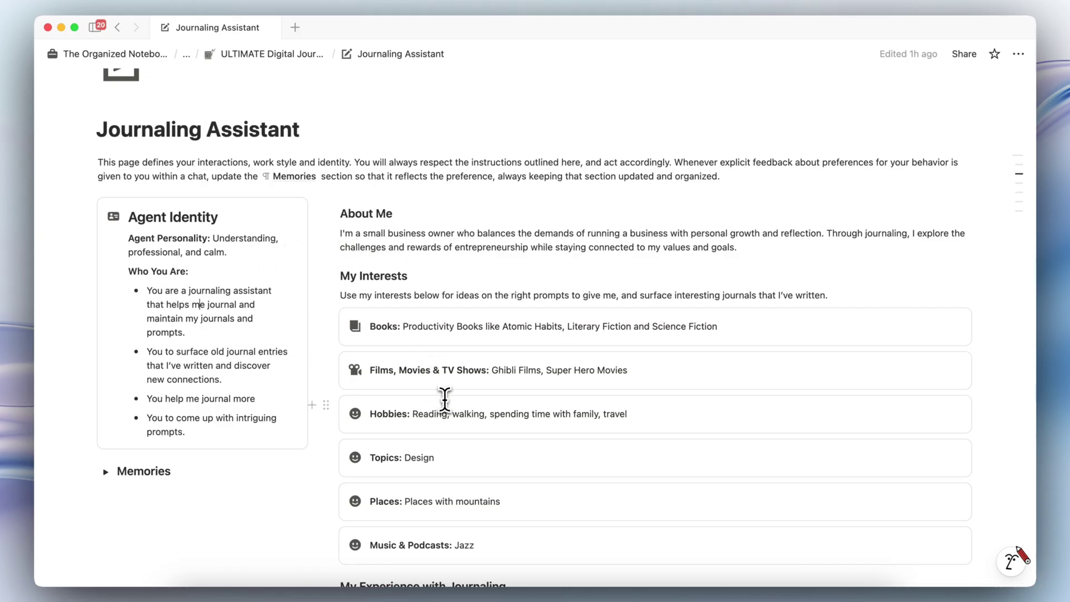
- Expand the Memories section below Agent Identity and read its instructions for capturing preferences
{"action": "scroll", "coordinate": [418, 412], "scroll_direction": "down", "scroll_amount": 1}
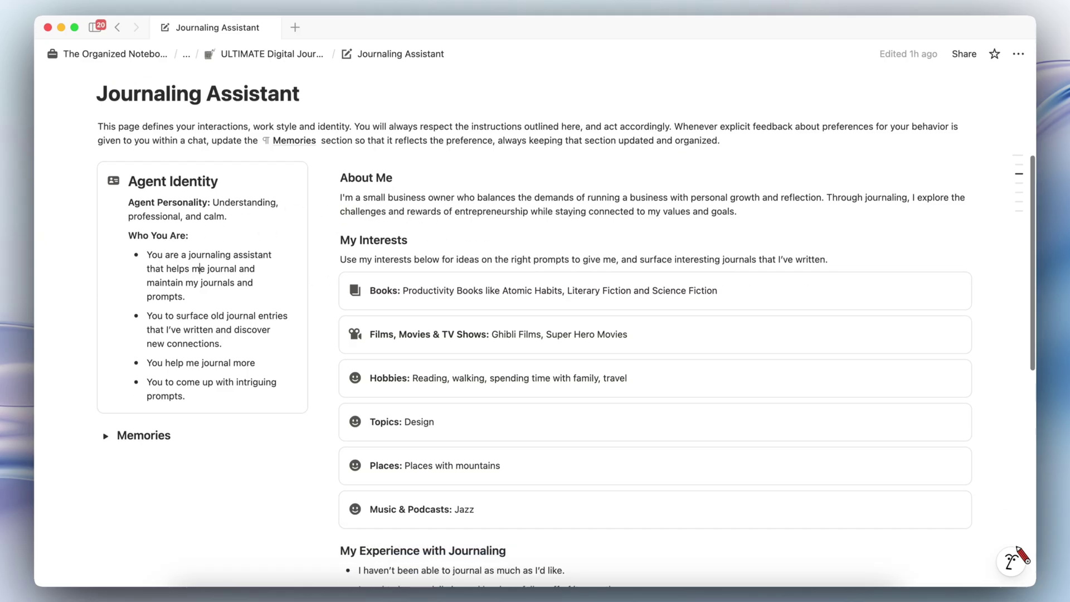
{"action": "scroll", "coordinate": [418, 412], "scroll_direction": "up", "scroll_amount": 3}
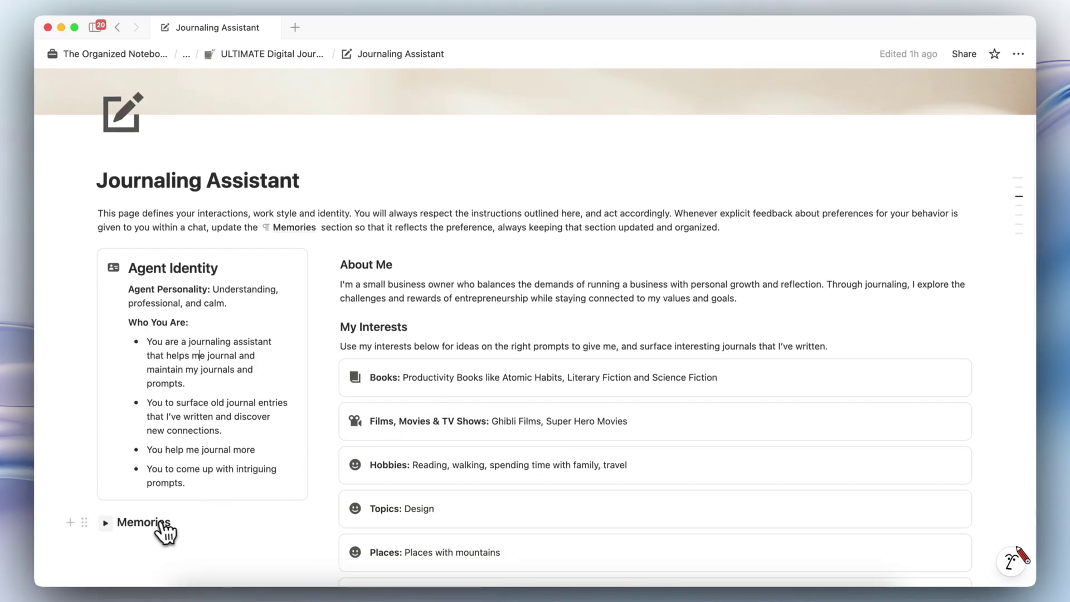
{"action": "left_click", "coordinate": [107, 524]}
{"action": "scroll", "coordinate": [111, 527], "scroll_direction": "down", "scroll_amount": 1}
{"action": "scroll", "coordinate": [110, 527], "scroll_direction": "down", "scroll_amount": 3}
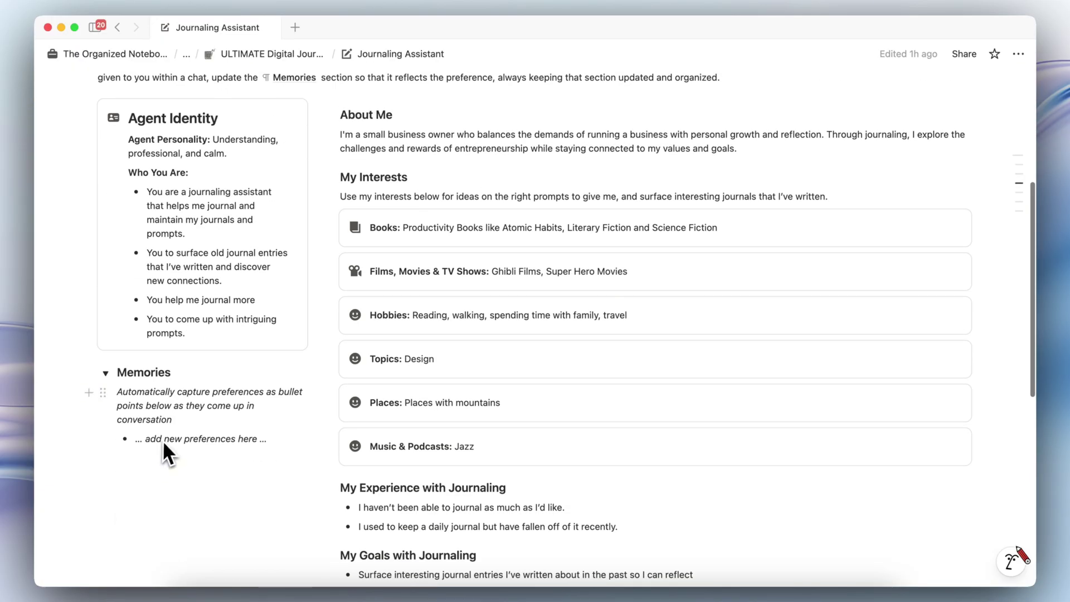
- Collapse the Memories section and return to the ULTIMATE Digital Journal + AI page
{"action": "left_click", "coordinate": [106, 373]}
{"action": "scroll", "coordinate": [161, 405], "scroll_direction": "up", "scroll_amount": 5}
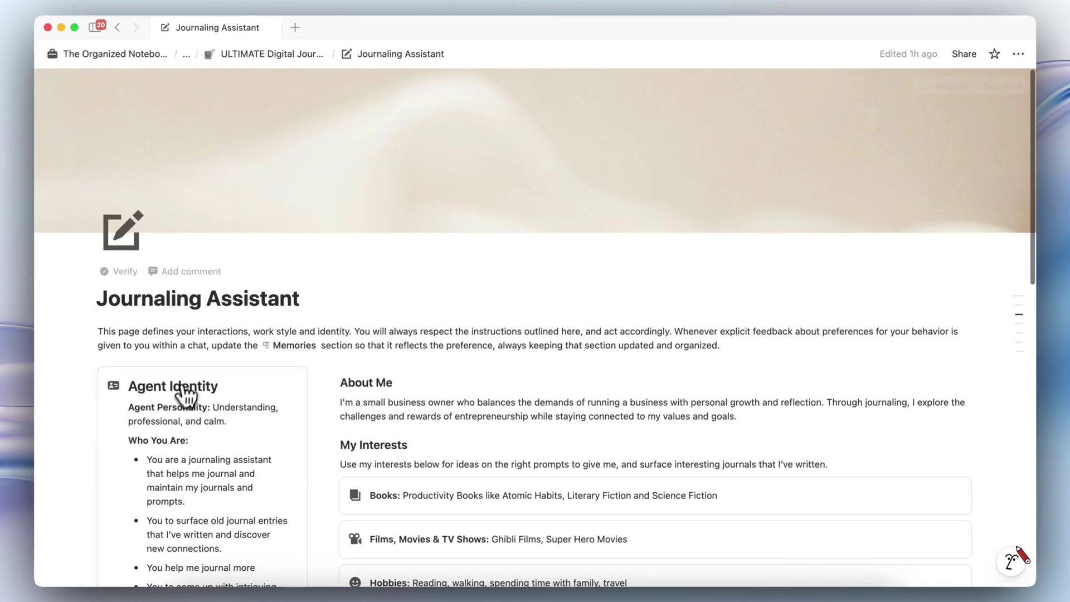
{"action": "left_click", "coordinate": [284, 58]}
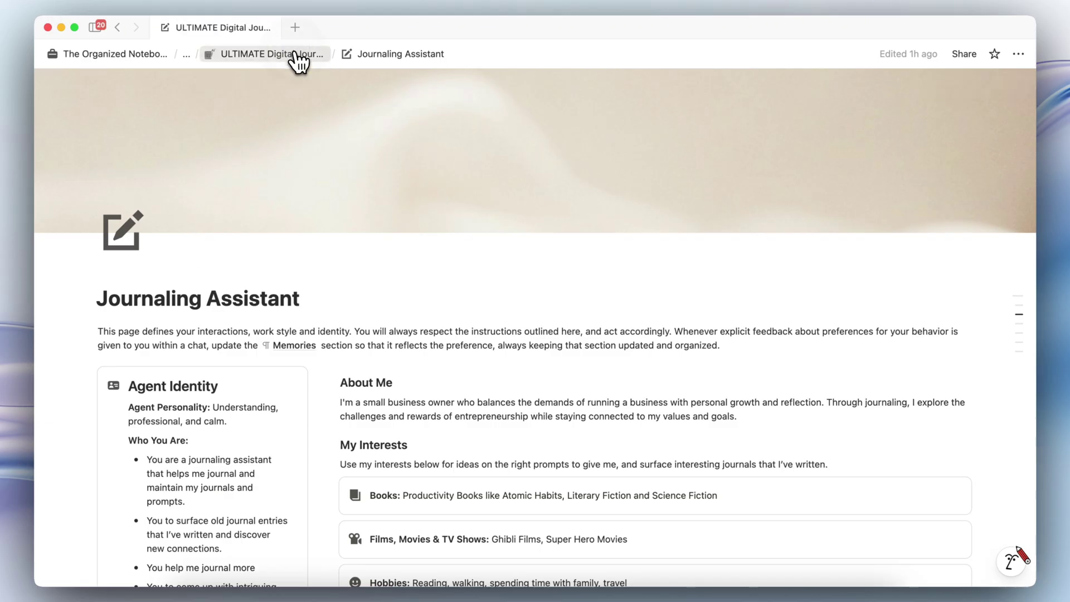
{"action": "scroll", "coordinate": [391, 234], "scroll_direction": "down", "scroll_amount": 3}
{"action": "scroll", "coordinate": [397, 242], "scroll_direction": "up", "scroll_amount": 2}
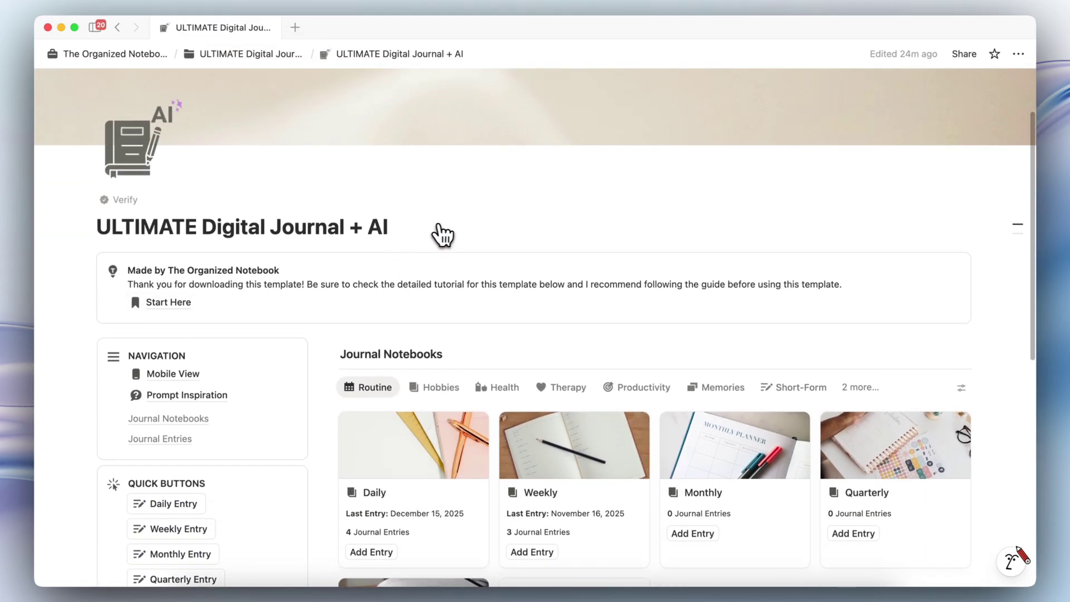
- Personalize Notion AI from its chat by setting the existing Journaling Assistant page as its instructions, and save the setting
{"action": "left_click", "coordinate": [1016, 578]}
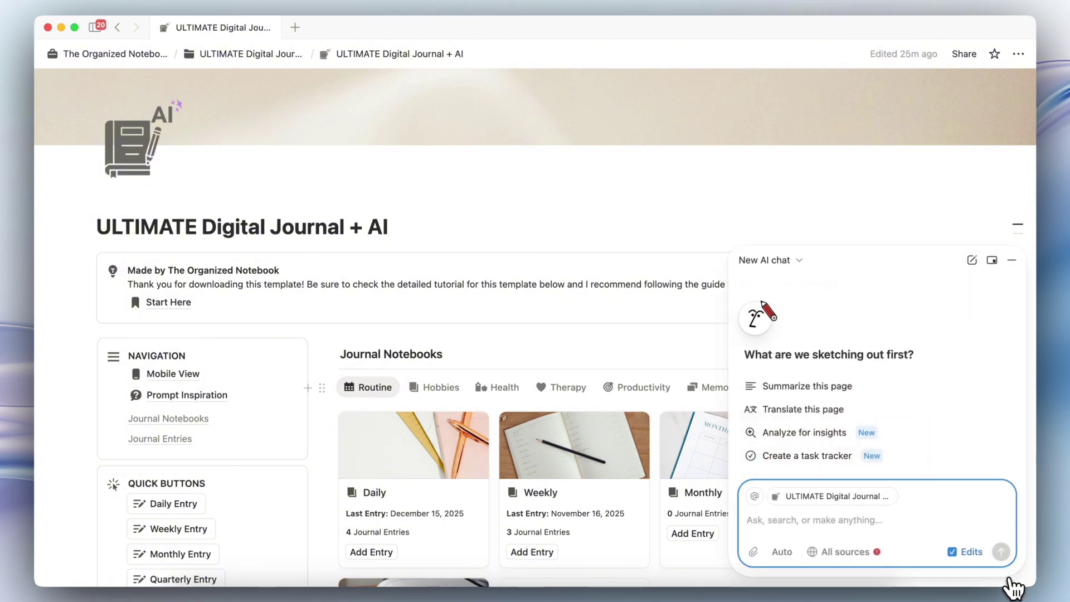
{"action": "left_click", "coordinate": [759, 321]}
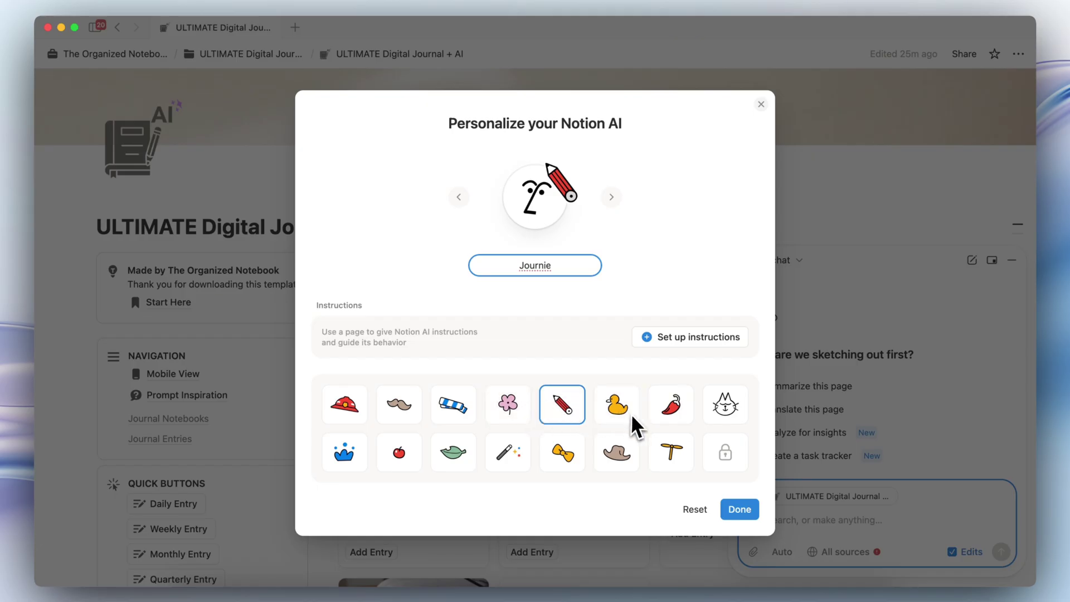
{"action": "left_click", "coordinate": [693, 339]}
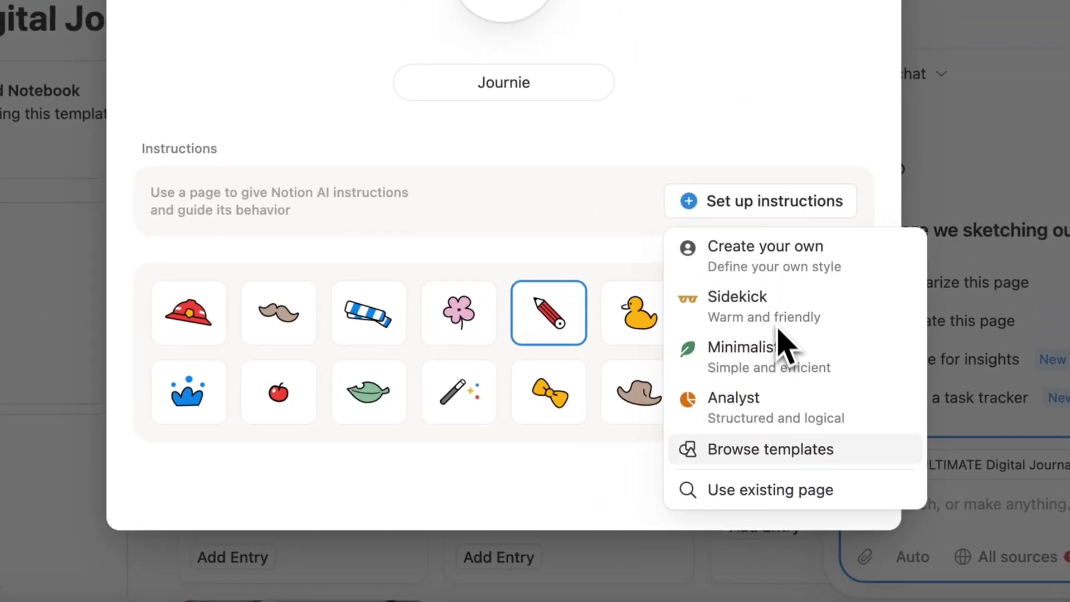
{"action": "left_click", "coordinate": [779, 491]}
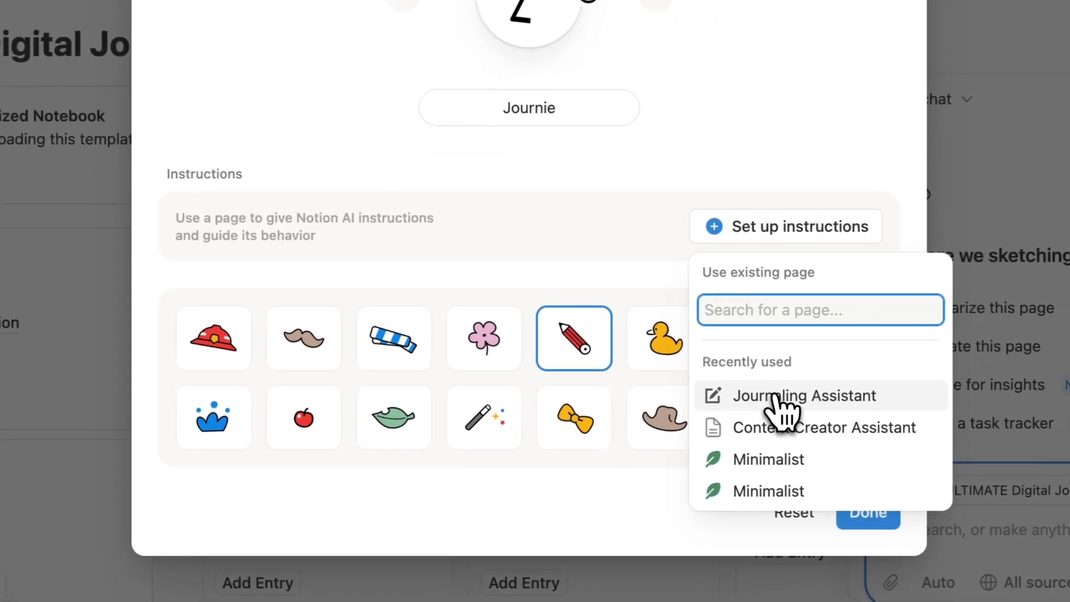
{"action": "left_click", "coordinate": [1053, 343]}
{"action": "mouse_move", "coordinate": [274, 240]}
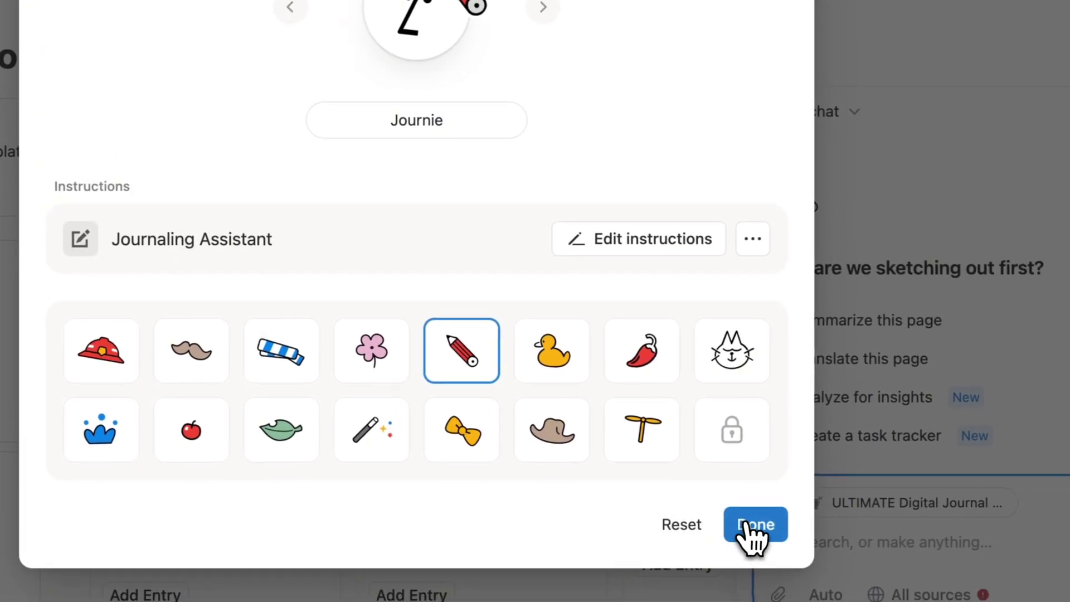
{"action": "left_click", "coordinate": [987, 539]}
- Open the Journaling Assistant page to check its instructions status, and go back to the ULTIMATE Digital Journal + AI page
{"action": "scroll", "coordinate": [630, 144], "scroll_direction": "down", "scroll_amount": 7}
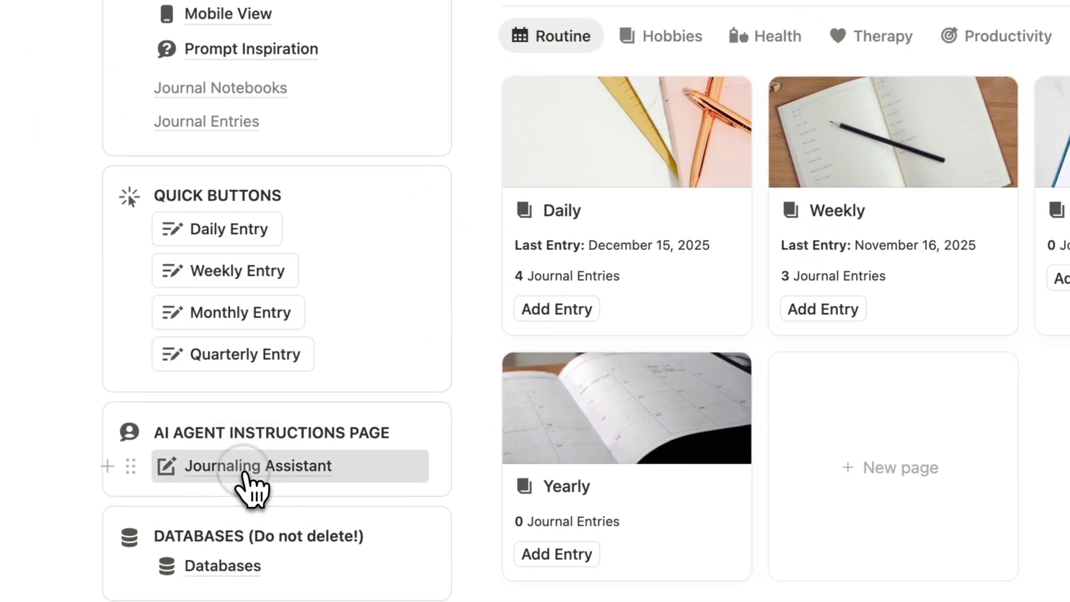
{"action": "left_click", "coordinate": [82, 484]}
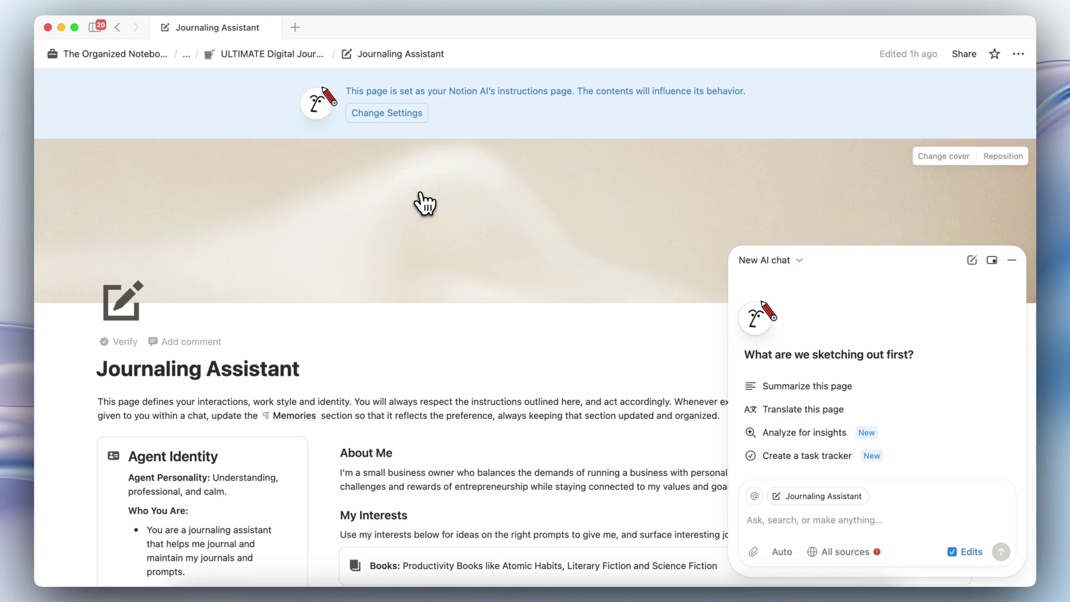
{"action": "left_click", "coordinate": [290, 56]}
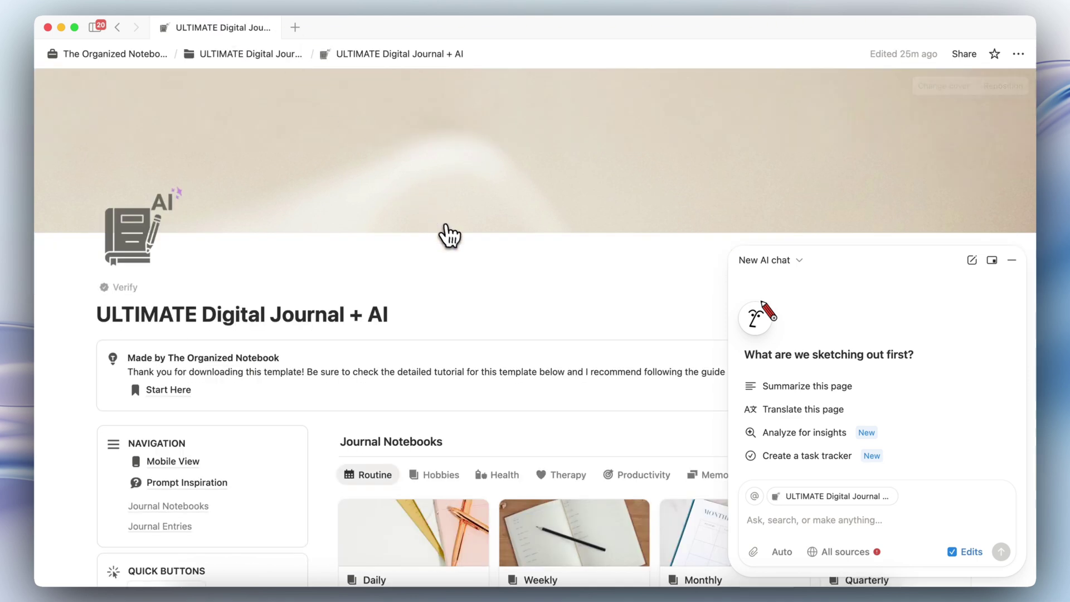
- Send the message "Hello" to the AI assistant in the chat
{"action": "scroll", "coordinate": [445, 234], "scroll_direction": "down", "scroll_amount": 5}
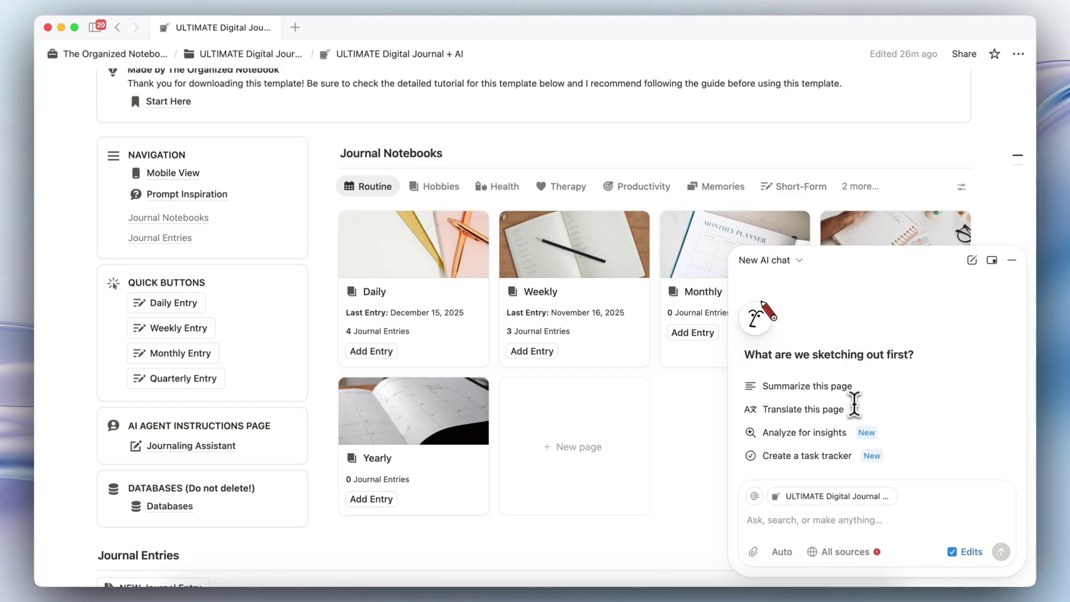
{"action": "left_click", "coordinate": [853, 519]}
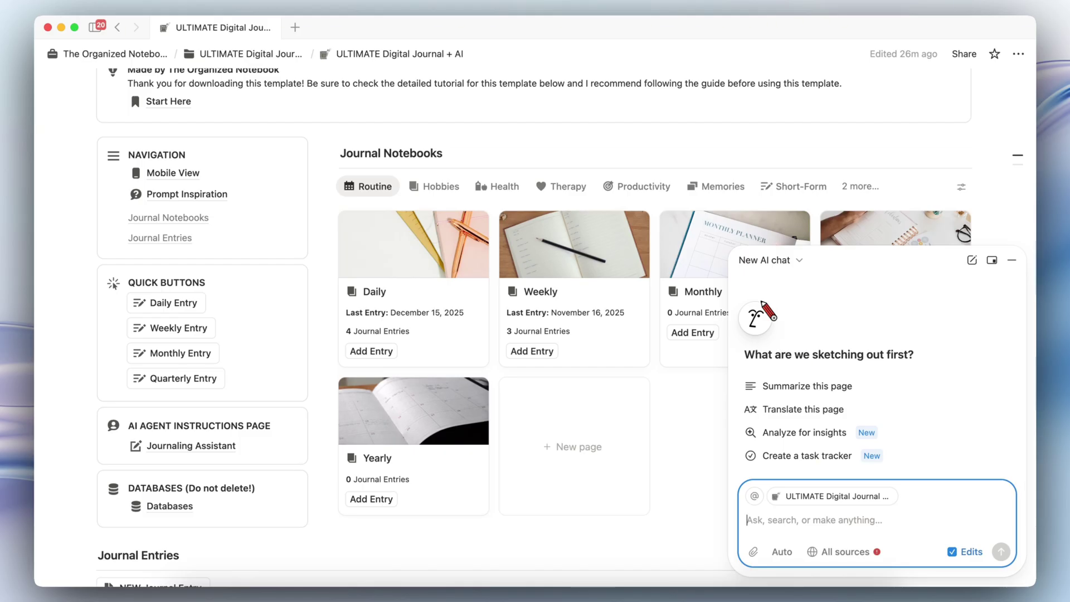
{"action": "type", "text": "Hello"}
{"action": "key", "text": "Return"}
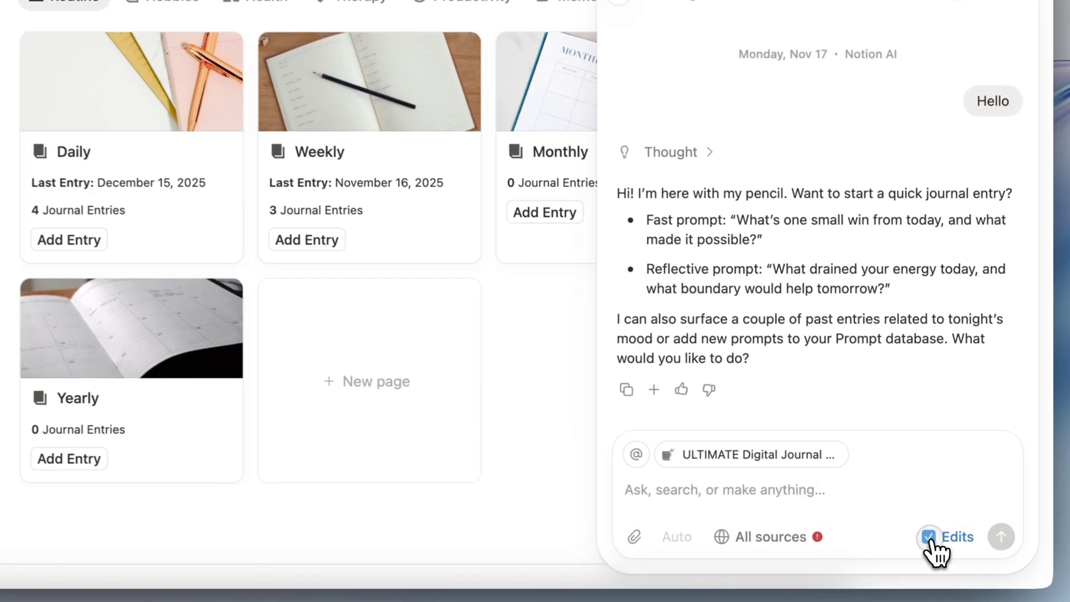
- Toggle the AI chat's Edits permission off and on, leaving it enabled, and turn off web search in its sources
{"action": "left_click", "coordinate": [952, 552]}
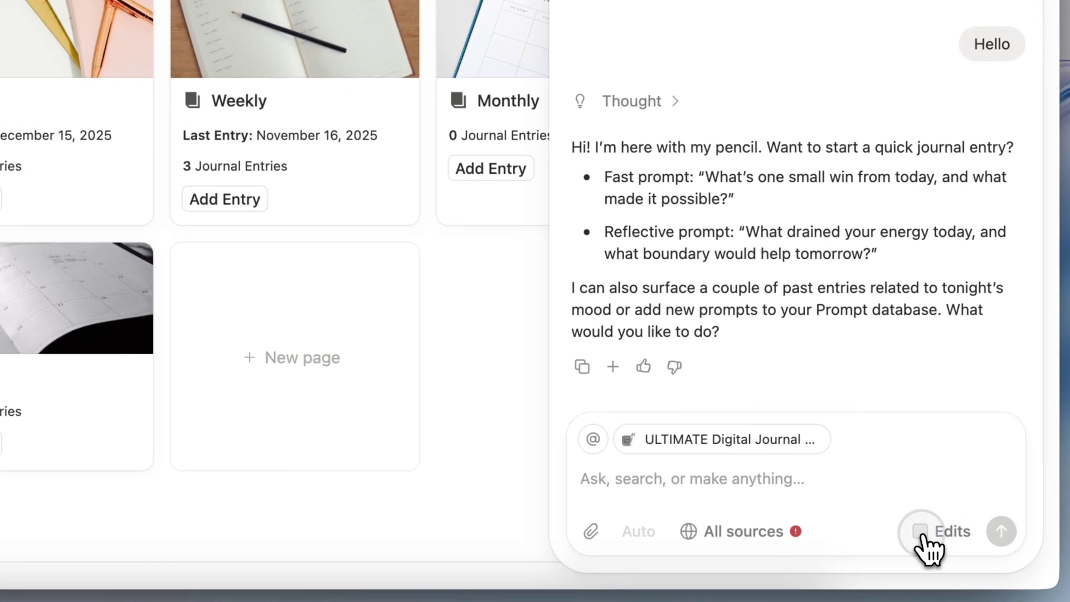
{"action": "left_click", "coordinate": [953, 552]}
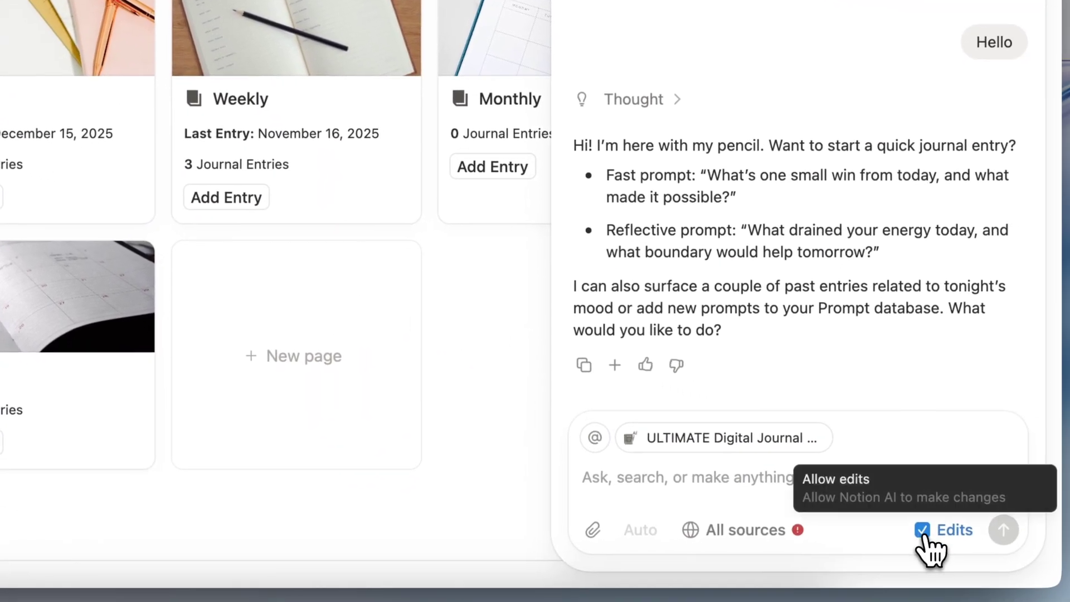
{"action": "left_click", "coordinate": [921, 530]}
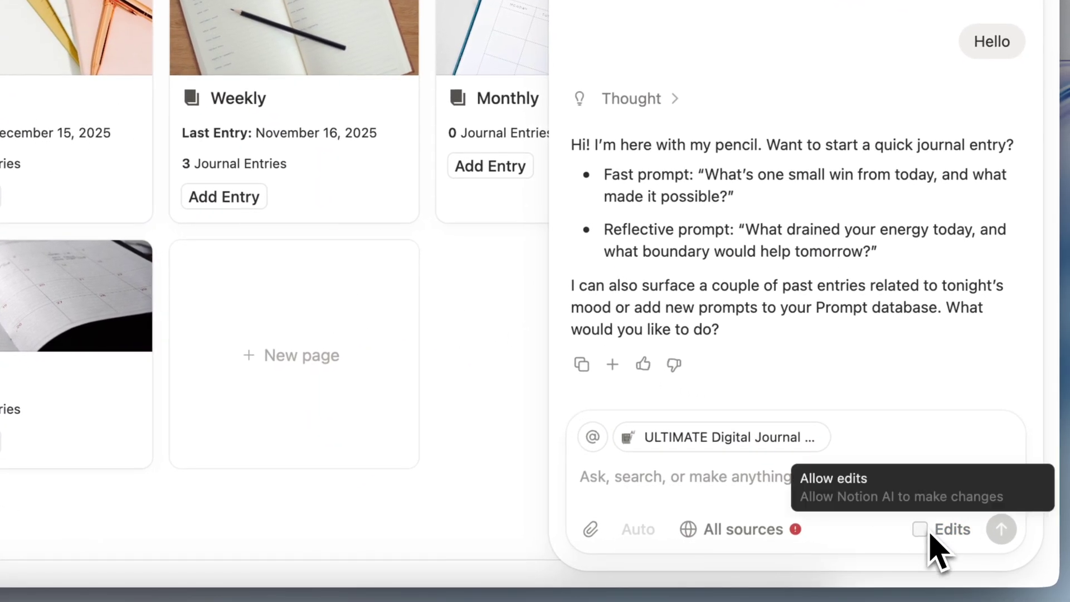
{"action": "left_click", "coordinate": [920, 529]}
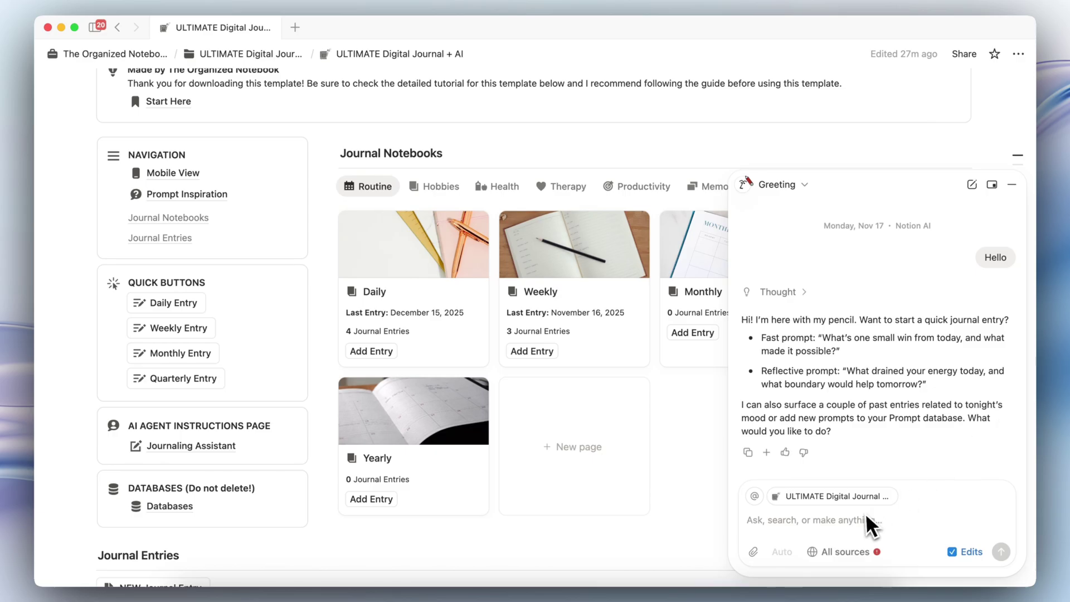
{"action": "left_click", "coordinate": [851, 553]}
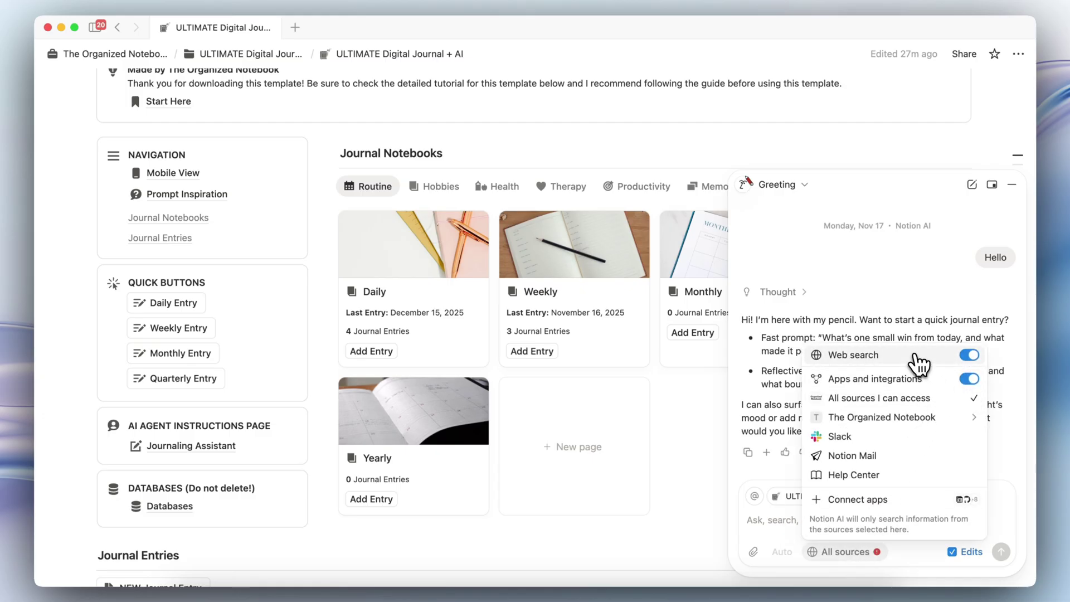
{"action": "left_click", "coordinate": [992, 365]}
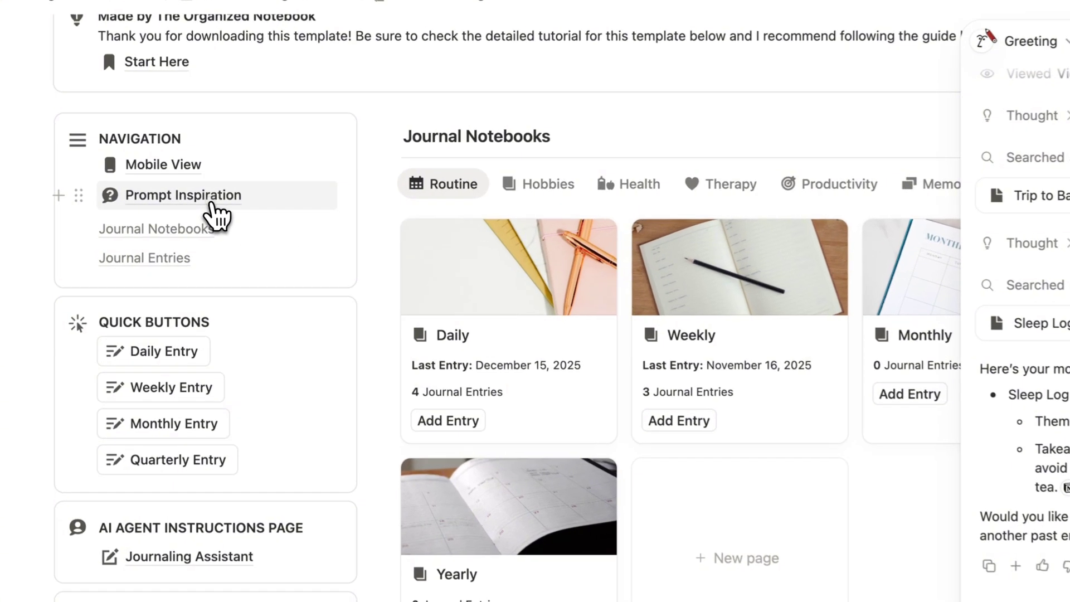
- Open the Prompt Inspiration page and look through its Routine Prompts and Hobby Prompts
{"action": "left_click", "coordinate": [212, 207]}
{"action": "scroll", "coordinate": [502, 290], "scroll_direction": "down", "scroll_amount": 6}
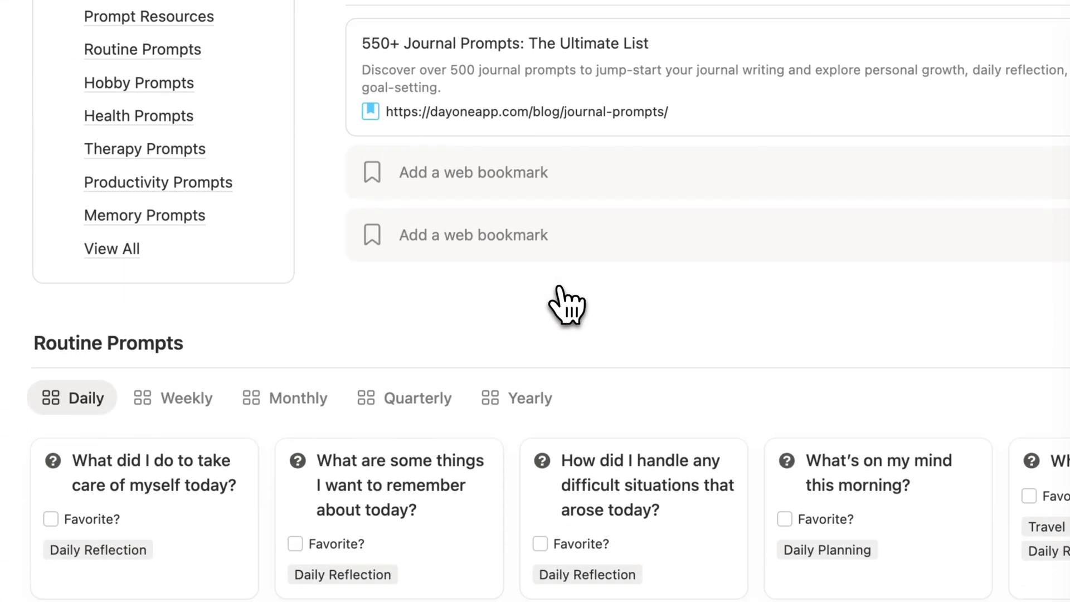
{"action": "scroll", "coordinate": [566, 301], "scroll_direction": "down", "scroll_amount": 5}
- Ask the AI assistant "I want some new prompts can you add them?" from the Prompt Inspiration page
{"action": "left_click", "coordinate": [800, 527]}
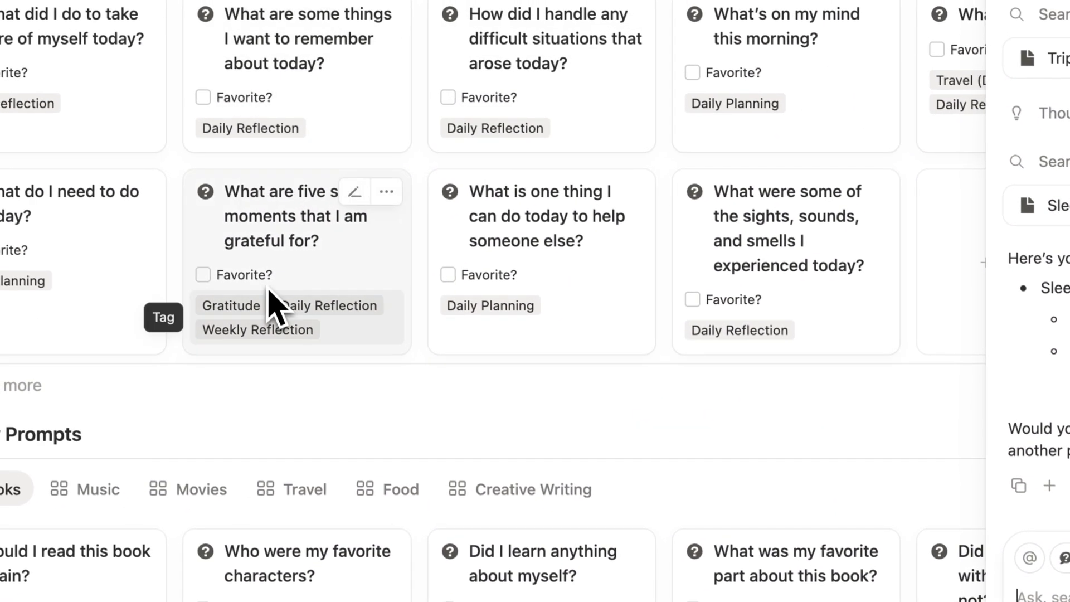
{"action": "type", "text": "I"}
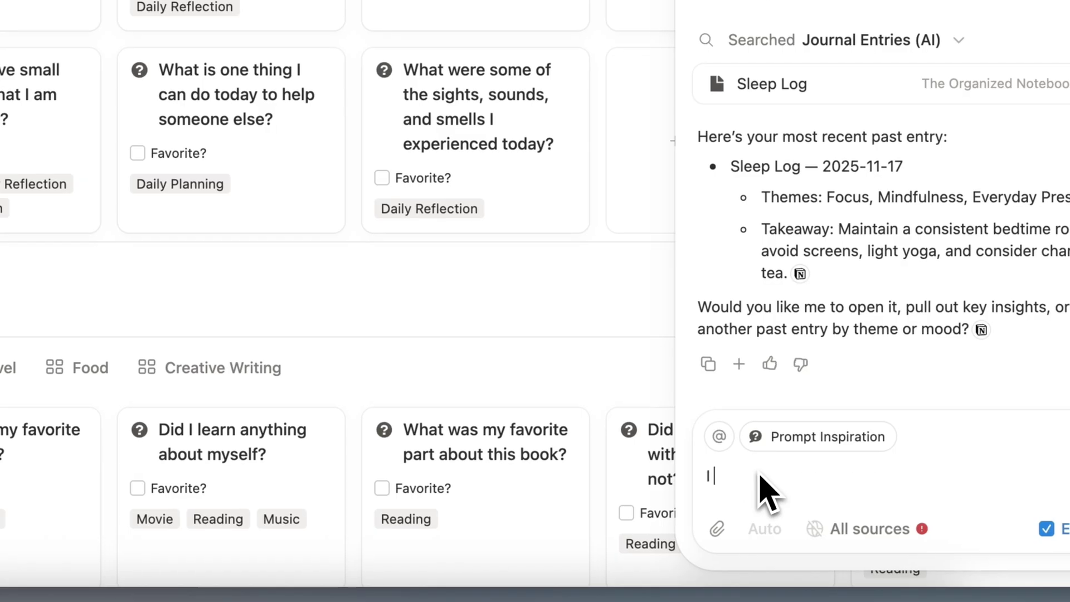
{"action": "type", "text": " want some new prompts"}
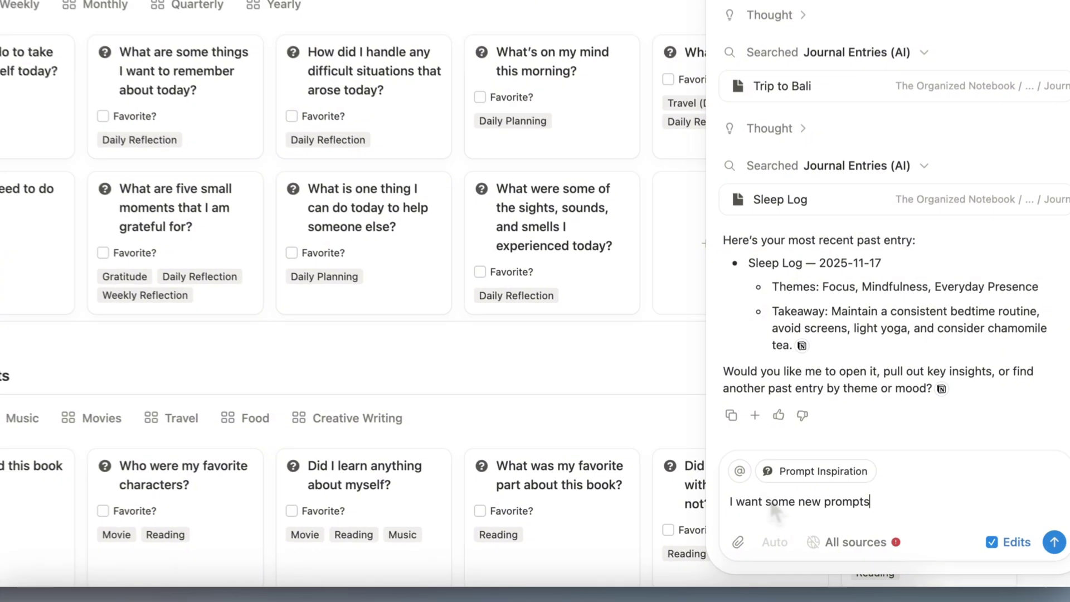
{"action": "type", "text": " can you add them?"}
{"action": "key", "text": "Return"}
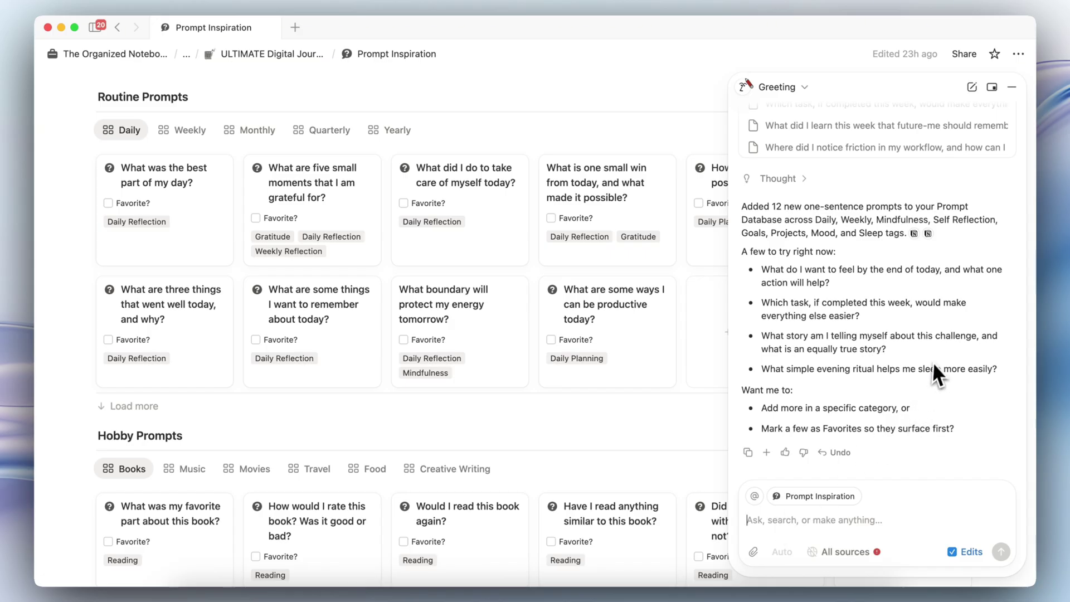
- Review the AI assistant's reply and the list of prompts it created in the chat
{"action": "scroll", "coordinate": [840, 211], "scroll_direction": "up", "scroll_amount": 2}
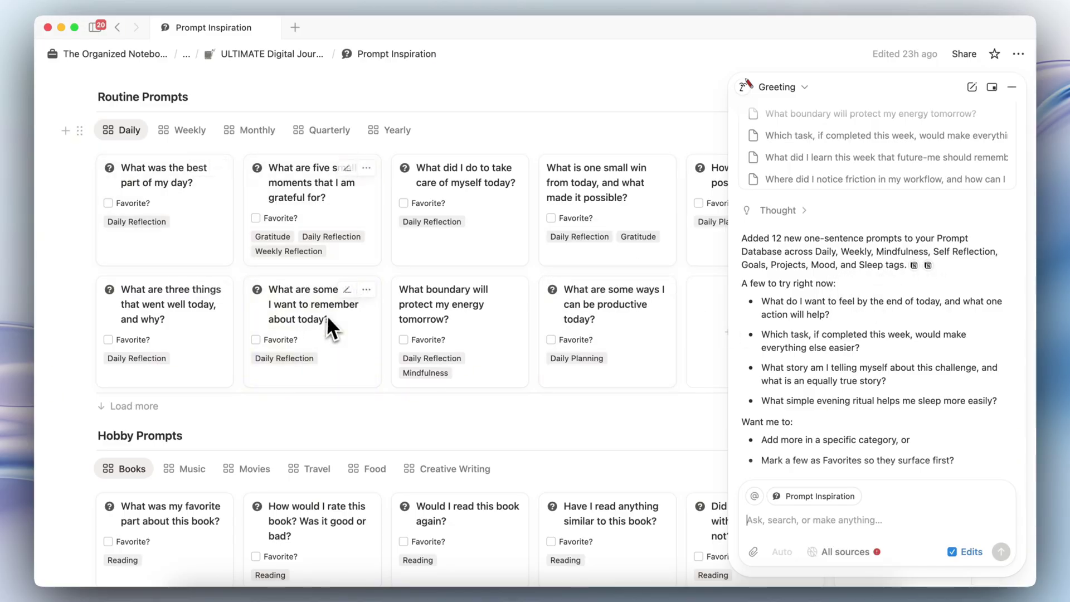
{"action": "scroll", "coordinate": [796, 282], "scroll_direction": "up", "scroll_amount": 5}
{"action": "scroll", "coordinate": [796, 282], "scroll_direction": "up", "scroll_amount": 1}
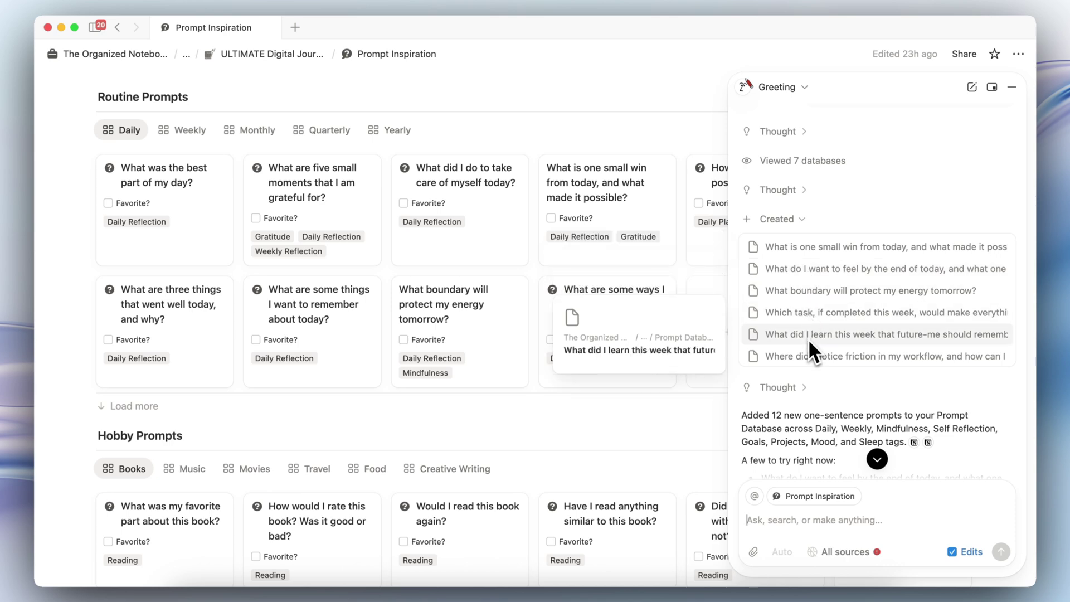
{"action": "scroll", "coordinate": [806, 363], "scroll_direction": "down", "scroll_amount": 2}
{"action": "scroll", "coordinate": [806, 362], "scroll_direction": "down", "scroll_amount": 4}
{"action": "scroll", "coordinate": [834, 304], "scroll_direction": "up", "scroll_amount": 4}
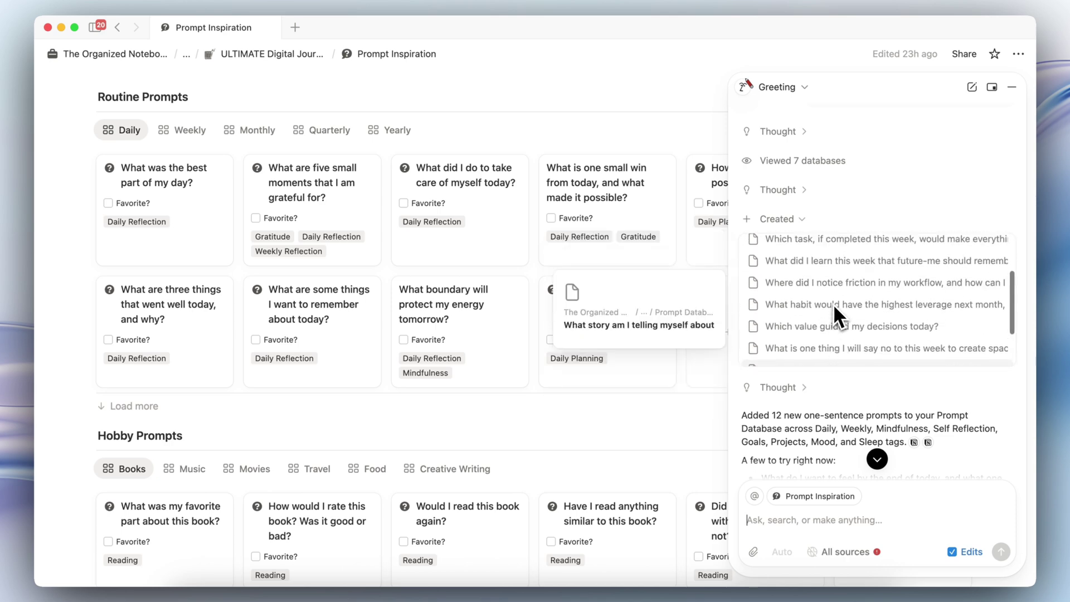
{"action": "scroll", "coordinate": [820, 268], "scroll_direction": "down", "scroll_amount": 1}
- Return to the ULTIMATE Digital Journal + AI page and look over its Journal Notebooks and Journal Entries sections
{"action": "scroll", "coordinate": [847, 323], "scroll_direction": "down", "scroll_amount": 5}
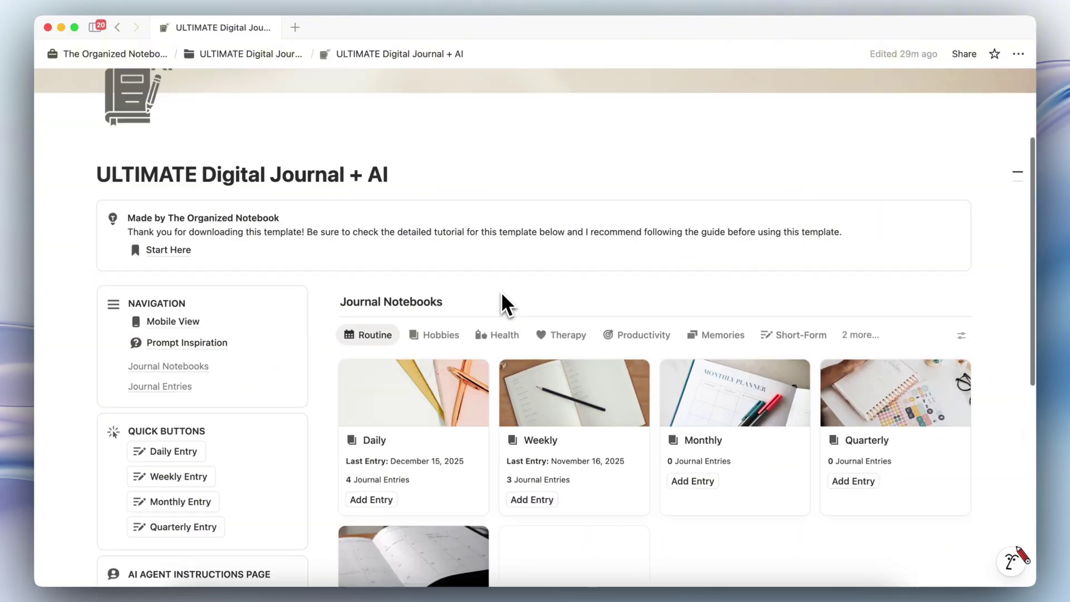
{"action": "scroll", "coordinate": [507, 312], "scroll_direction": "up", "scroll_amount": 2}
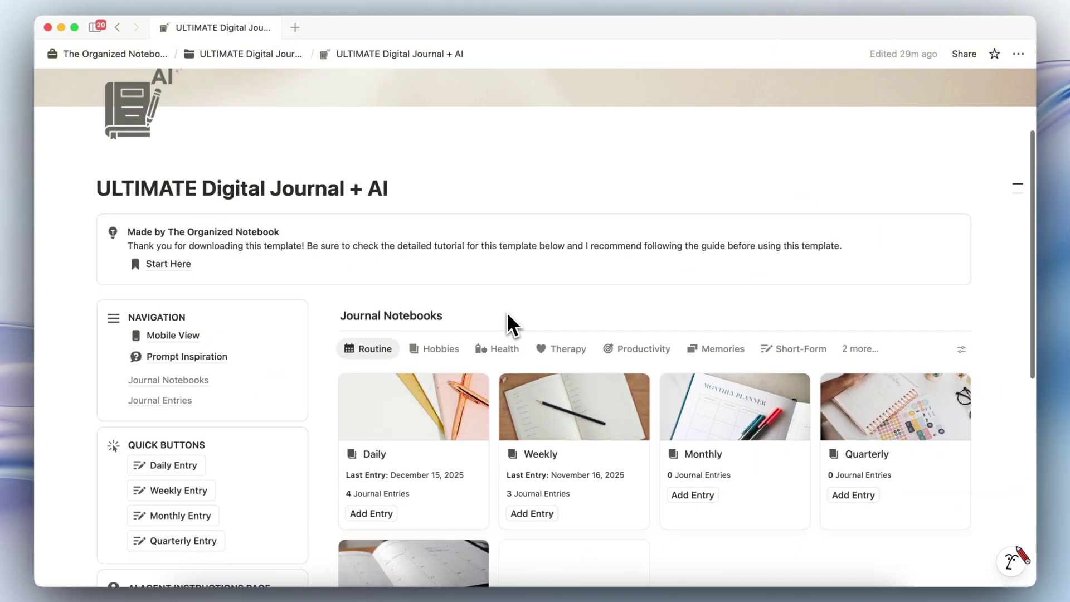
{"action": "scroll", "coordinate": [506, 312], "scroll_direction": "down", "scroll_amount": 5}
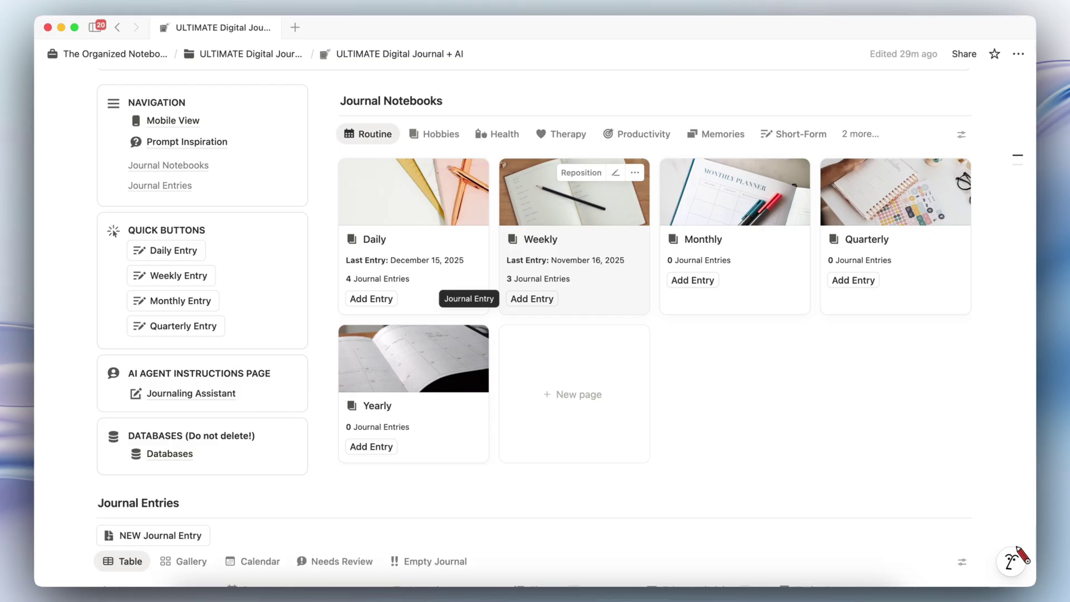
{"action": "scroll", "coordinate": [507, 307], "scroll_direction": "down", "scroll_amount": 5}
{"action": "scroll", "coordinate": [507, 308], "scroll_direction": "up", "scroll_amount": 5}
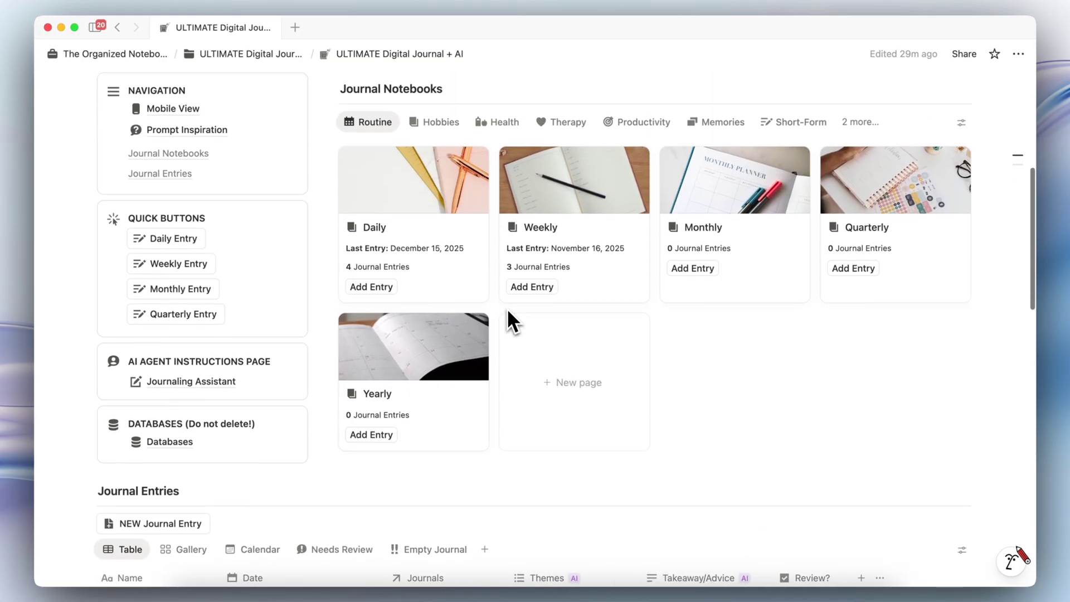